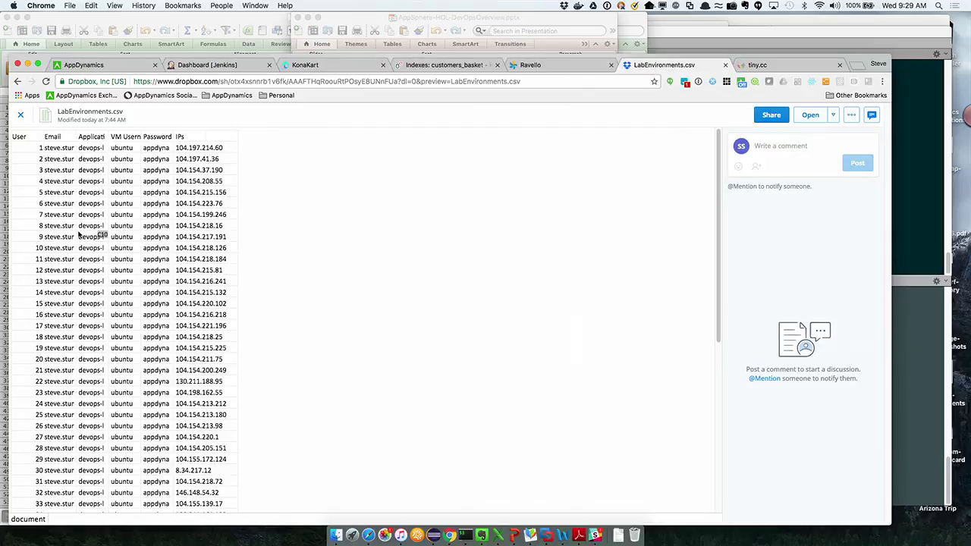
# Switch to PowerPoint and enlarge the AppSphere-HOL-DevOpsOverview.pptx window to show the whole Step 1 slide.
pyautogui.click(515, 535)
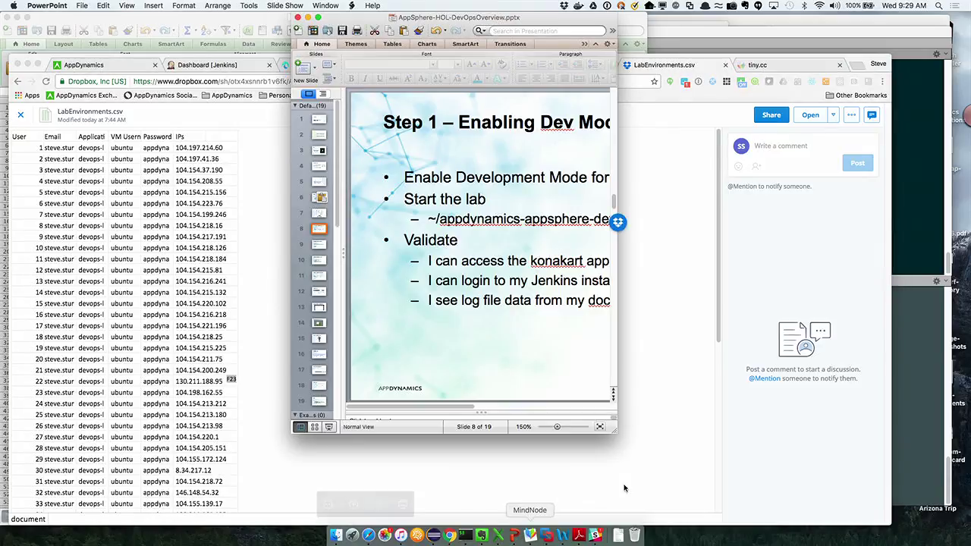
pyautogui.moveTo(615, 434); pyautogui.dragTo(874, 510)
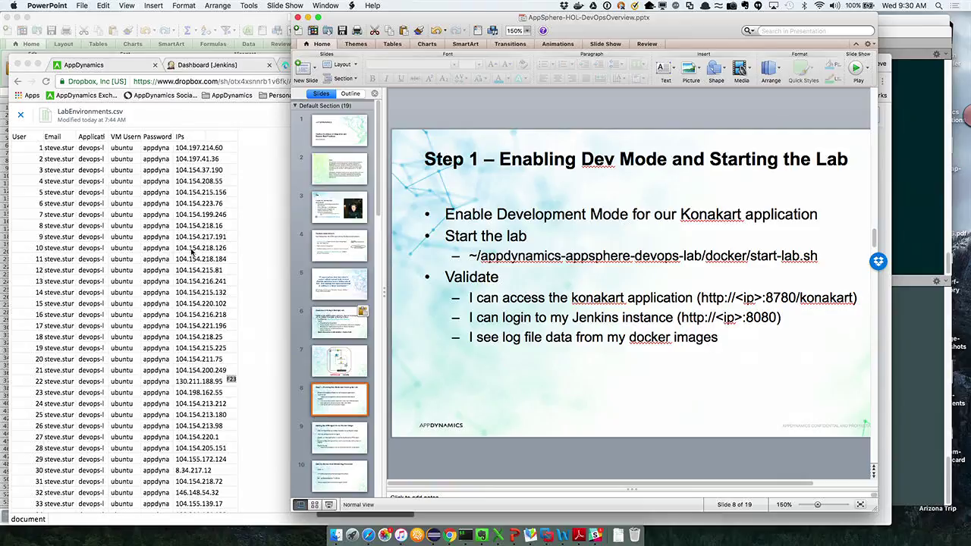
# Switch to Chrome and highlight port 8080 in the Jenkins dashboard's address.
pyautogui.click(197, 67)
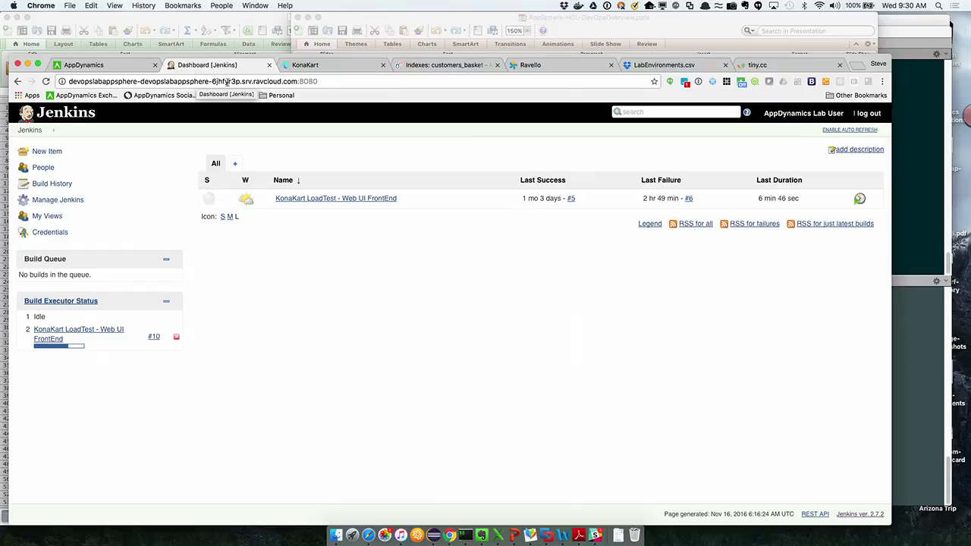
pyautogui.moveTo(300, 81); pyautogui.dragTo(319, 82)
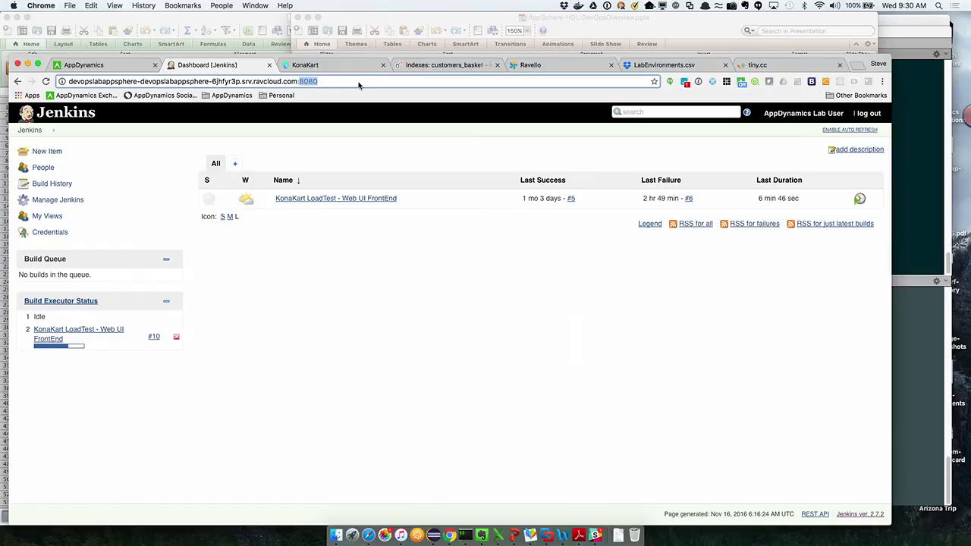
pyautogui.press('Right')
# Reload the Jenkins page and log in as admin with the saved account password.
pyautogui.click(47, 81)
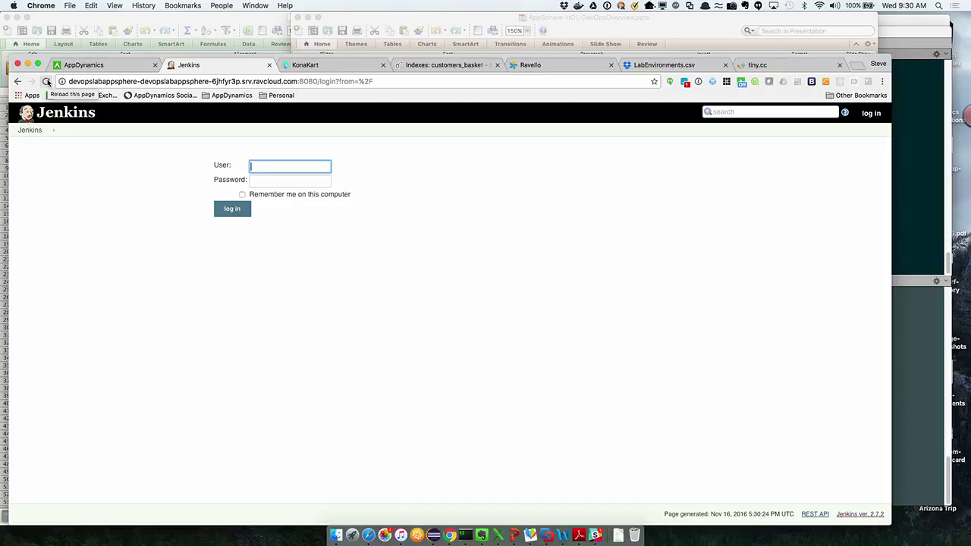
pyautogui.write('ad')
pyautogui.press('Down')
pyautogui.press('Return')
pyautogui.press('Tab')
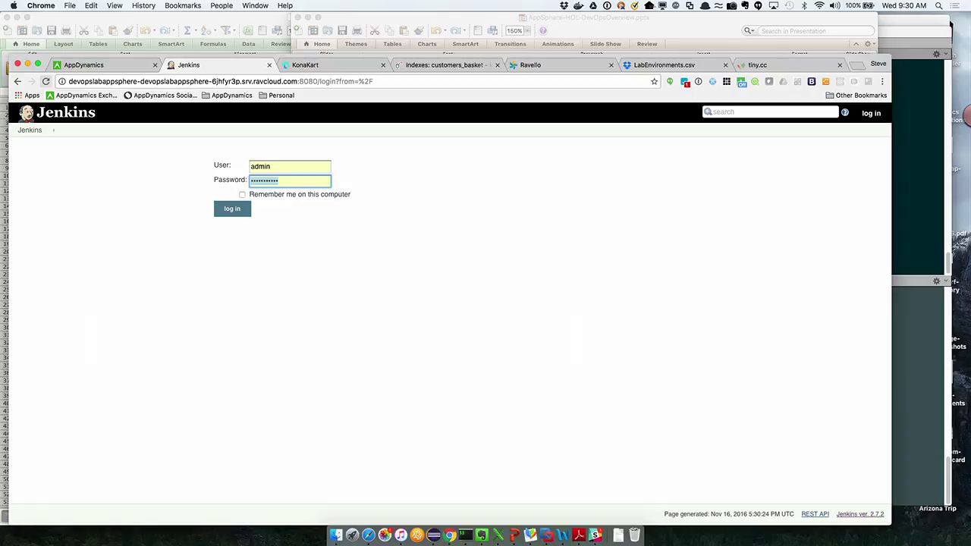
pyautogui.click(226, 212)
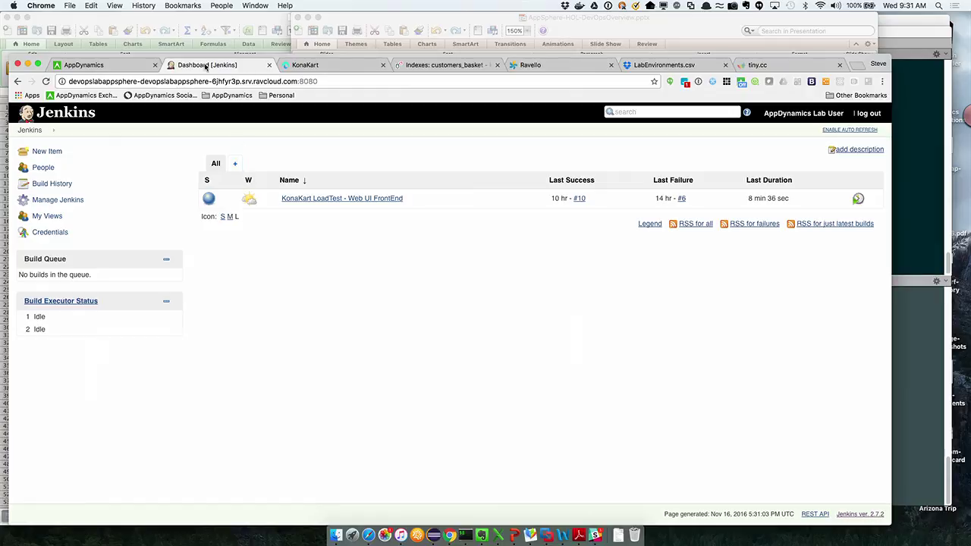
# Open the AppDynamics controller from its base address on port 8090 and log in with the prefilled admin account.
pyautogui.click(126, 64)
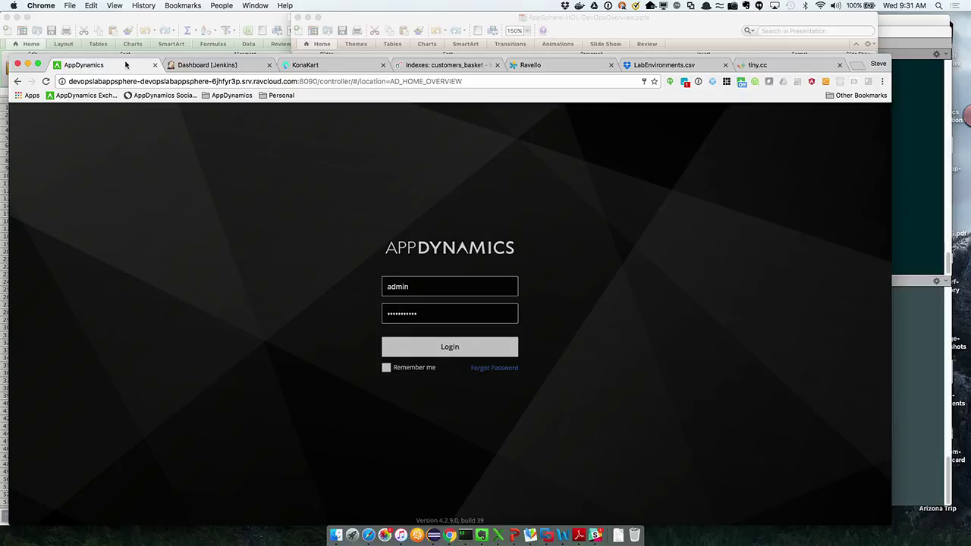
pyautogui.moveTo(319, 82); pyautogui.dragTo(541, 94)
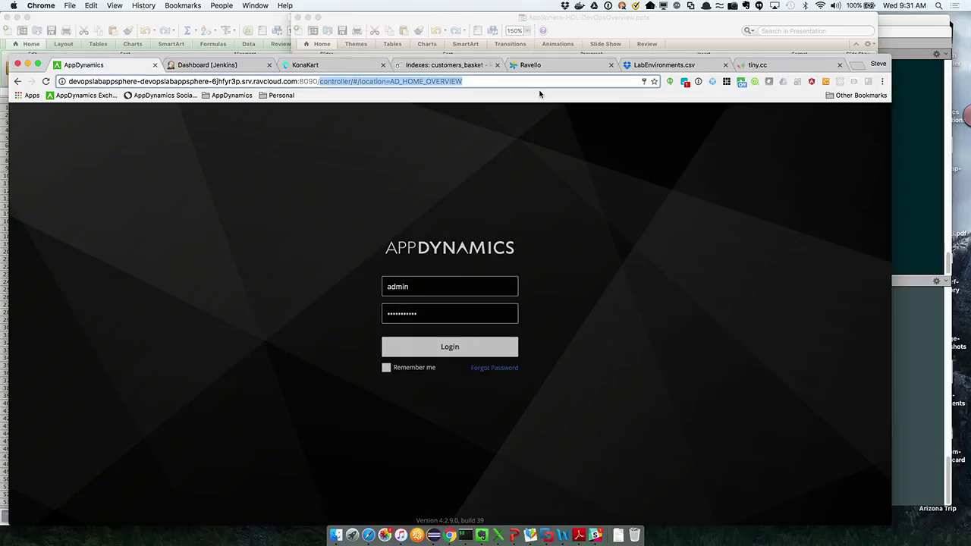
pyautogui.press('BackSpace')
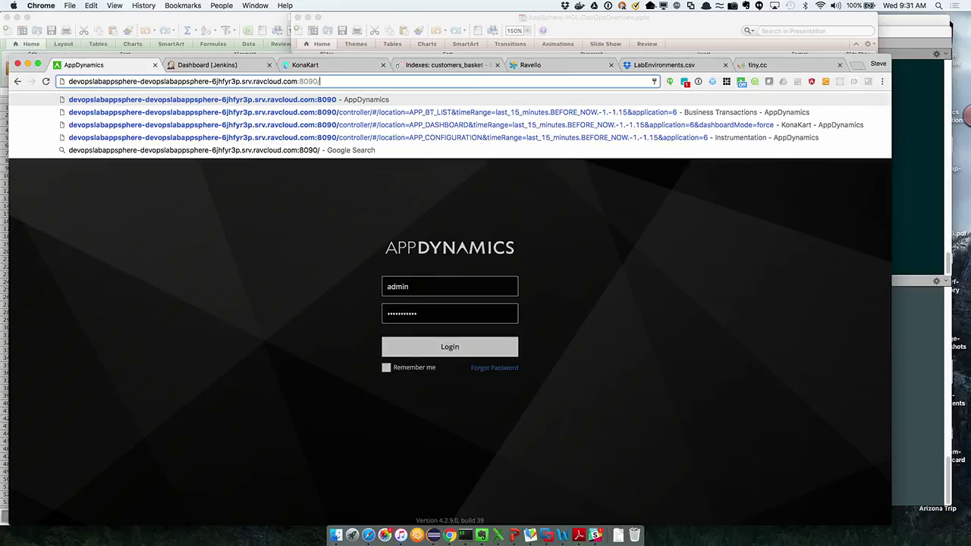
pyautogui.press('Return')
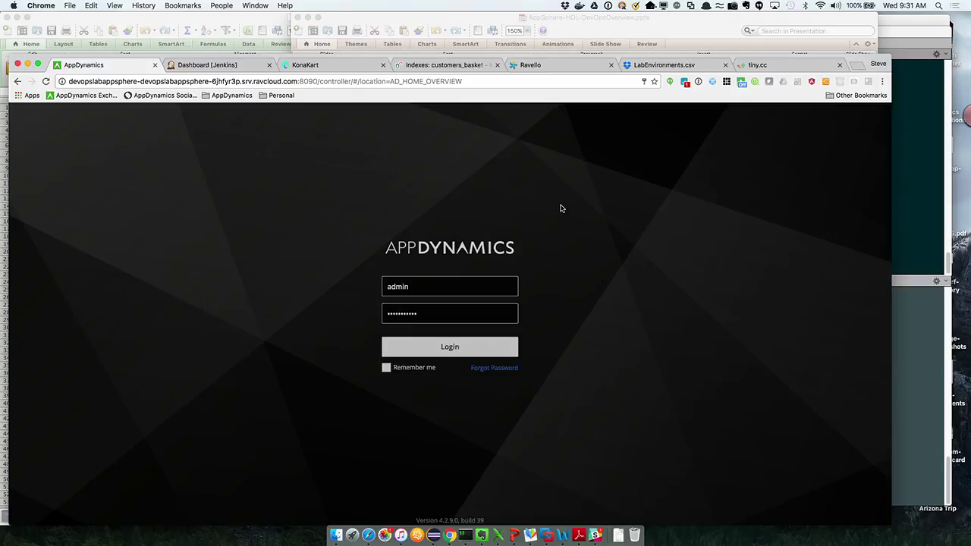
pyautogui.click(471, 349)
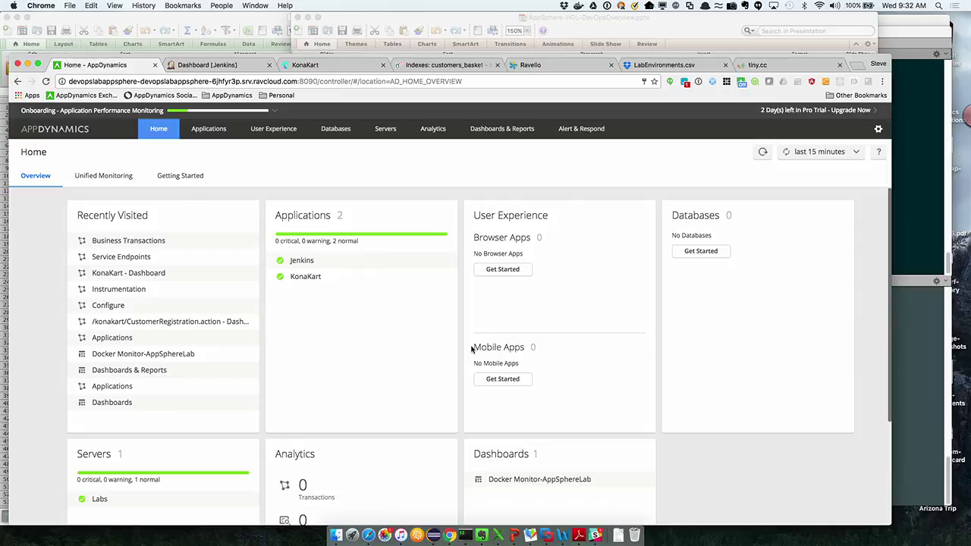
pyautogui.click(515, 535)
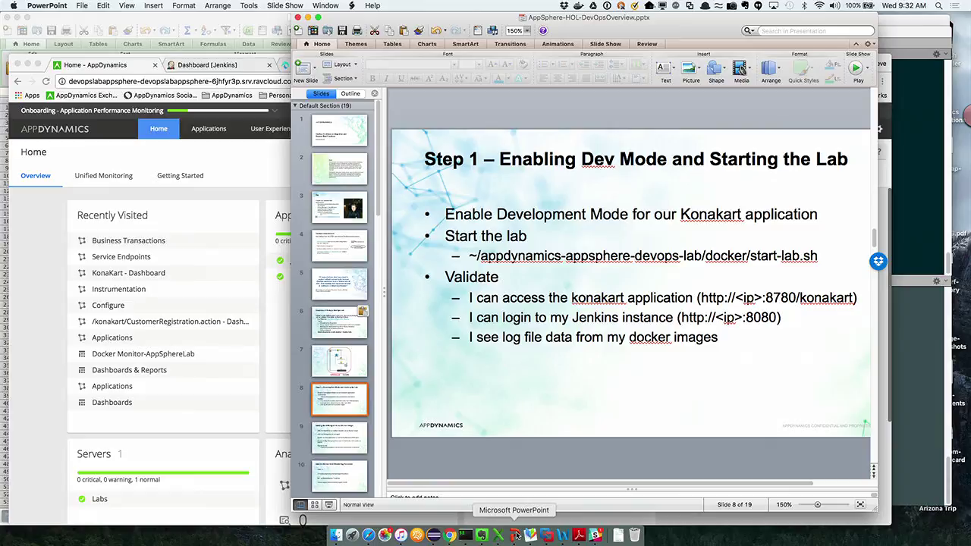
pyautogui.click(927, 250)
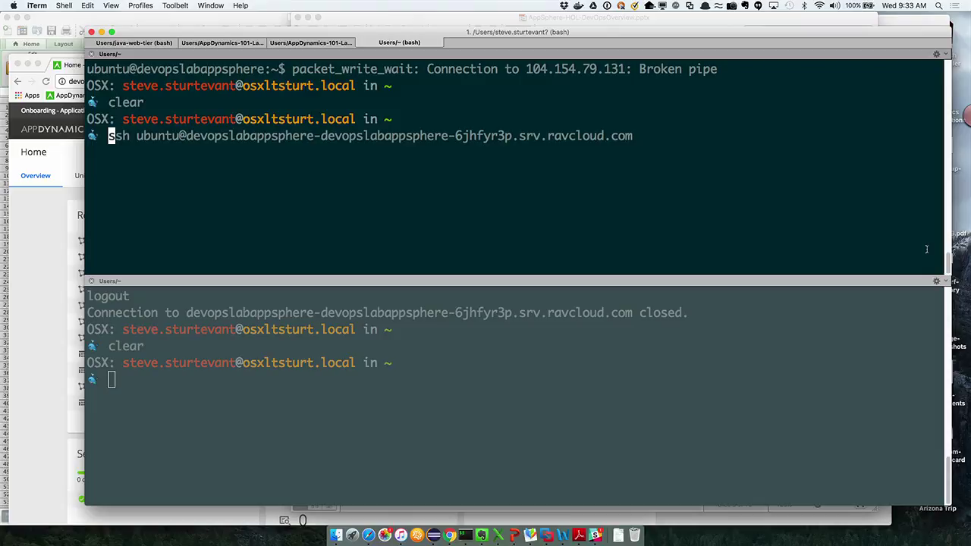
pyautogui.press('Return')
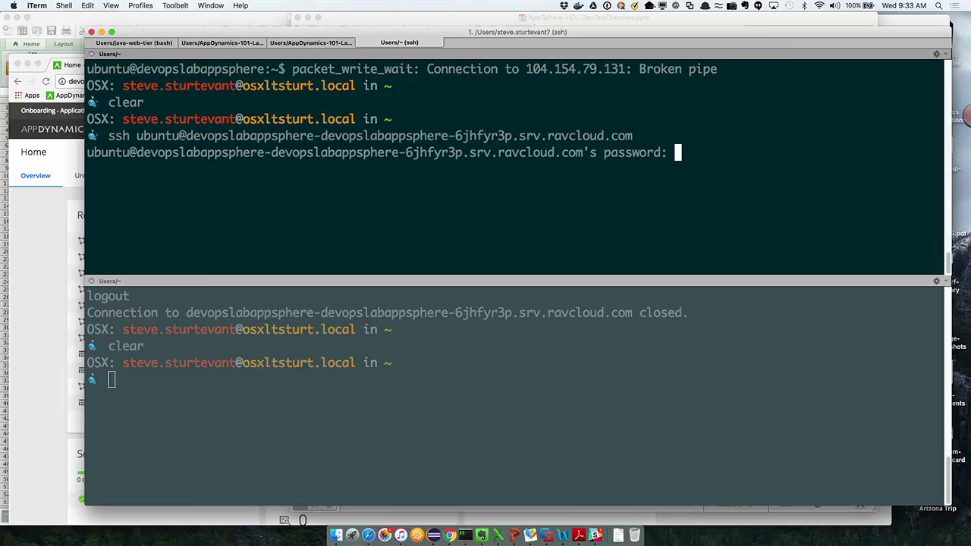
pyautogui.press('Return')
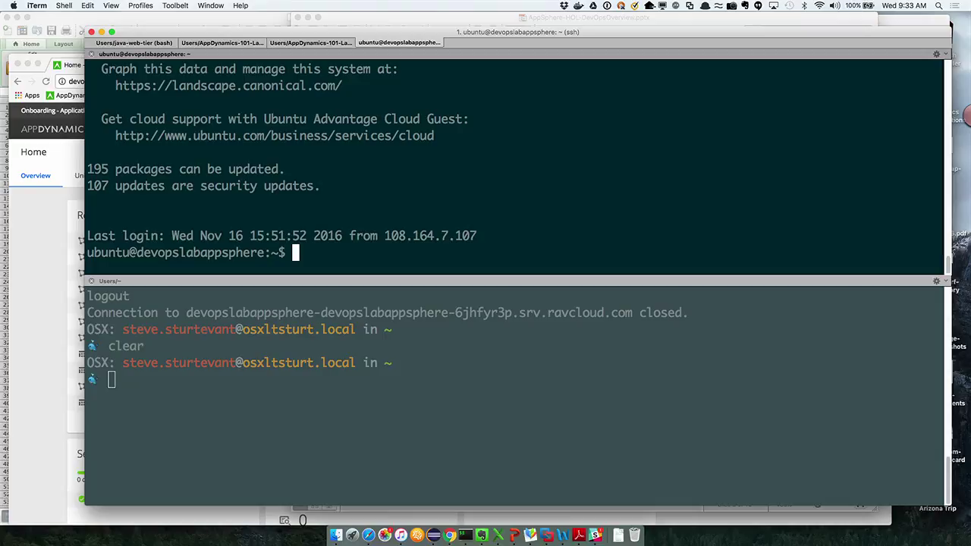
pyautogui.write('exit')
pyautogui.press('Return')
pyautogui.press('Up')
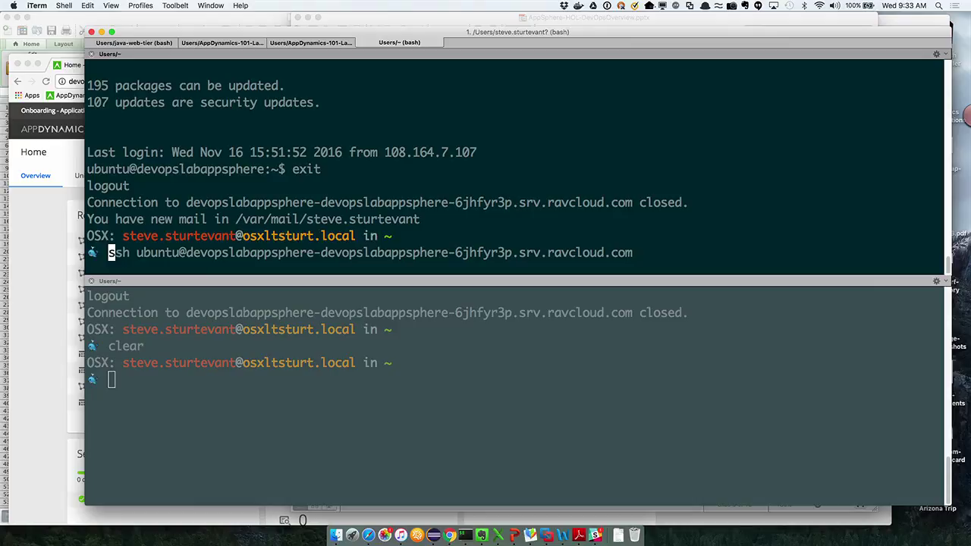
pyautogui.click(112, 379)
pyautogui.press('Up')
pyautogui.press('Up')
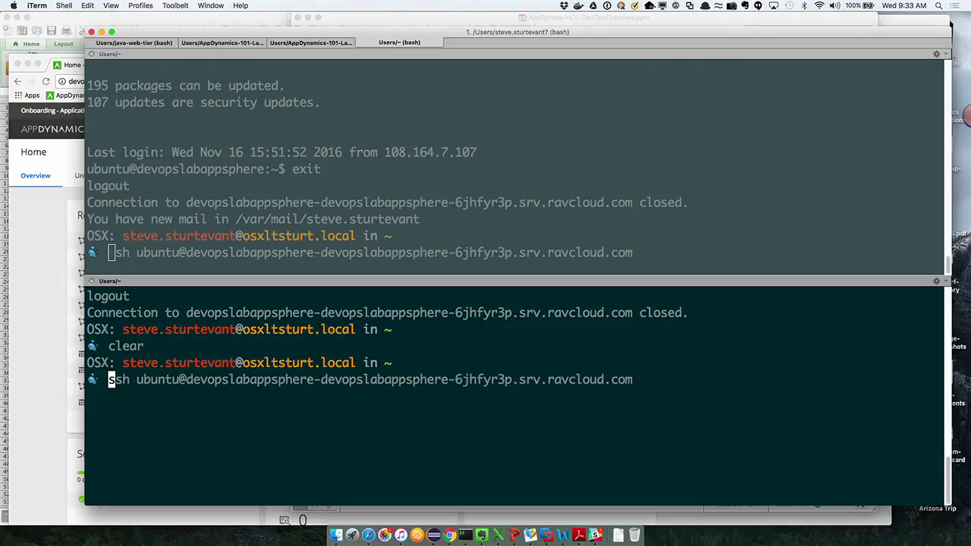
pyautogui.press('Return')
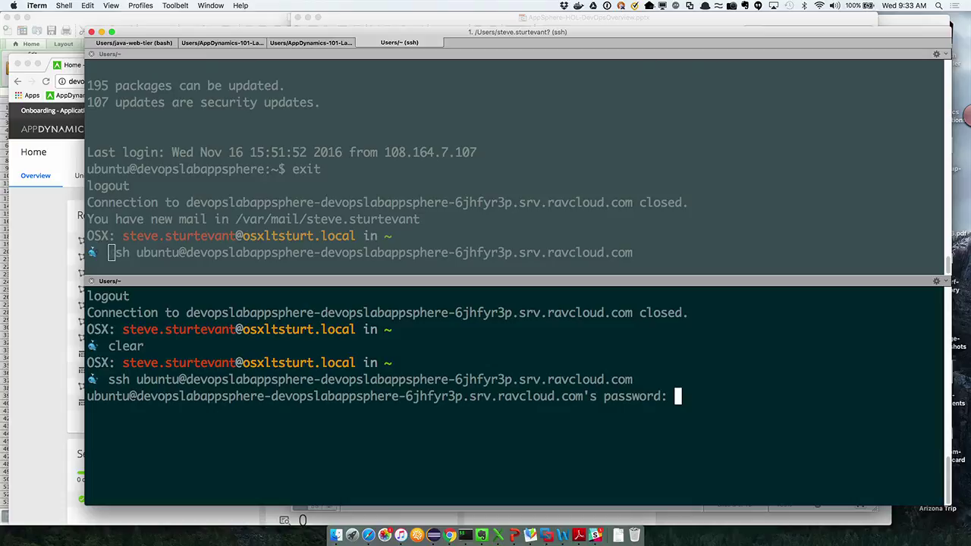
pyautogui.press('Return')
pyautogui.press('super+bracketleft')
pyautogui.press('Return')
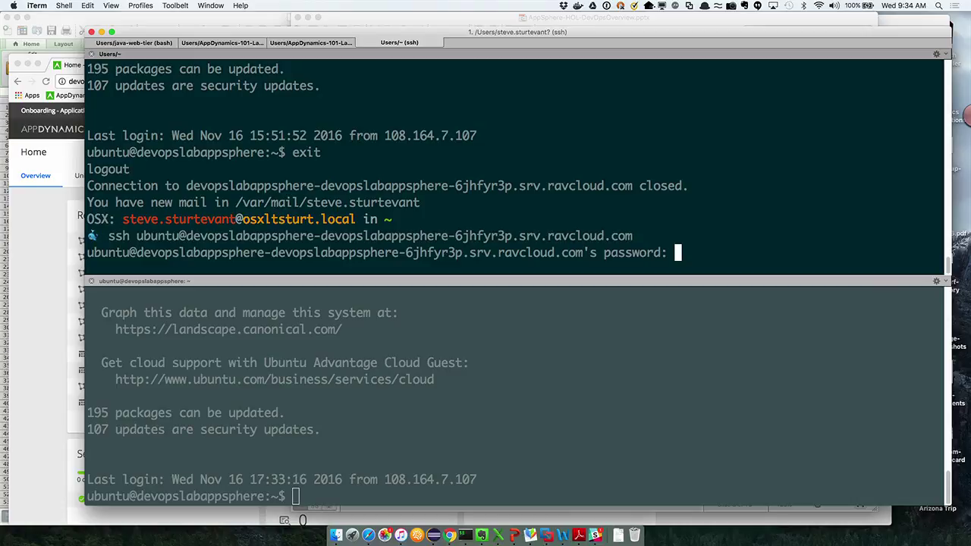
pyautogui.press('Return')
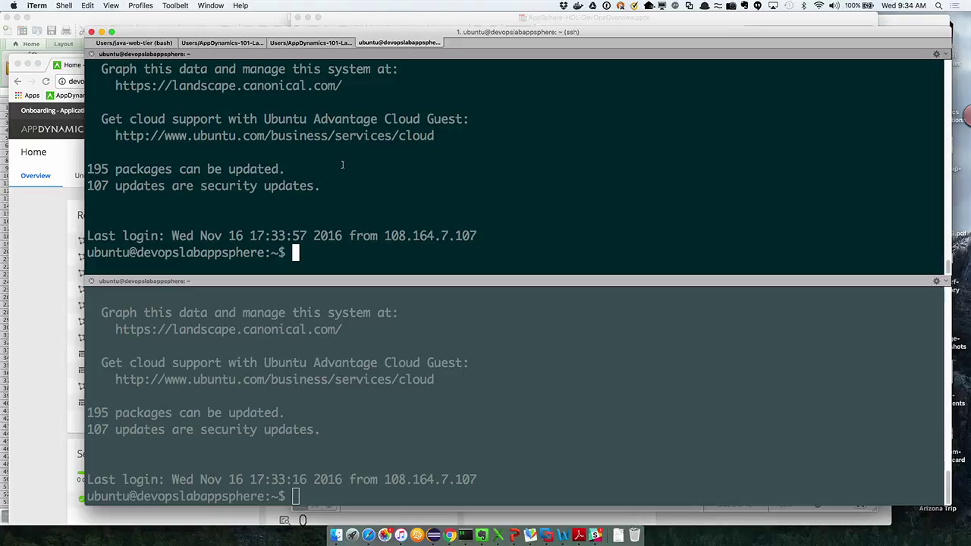
# List the running Docker containers and the available Docker images in the upper pane.
pyautogui.write('docker ps')
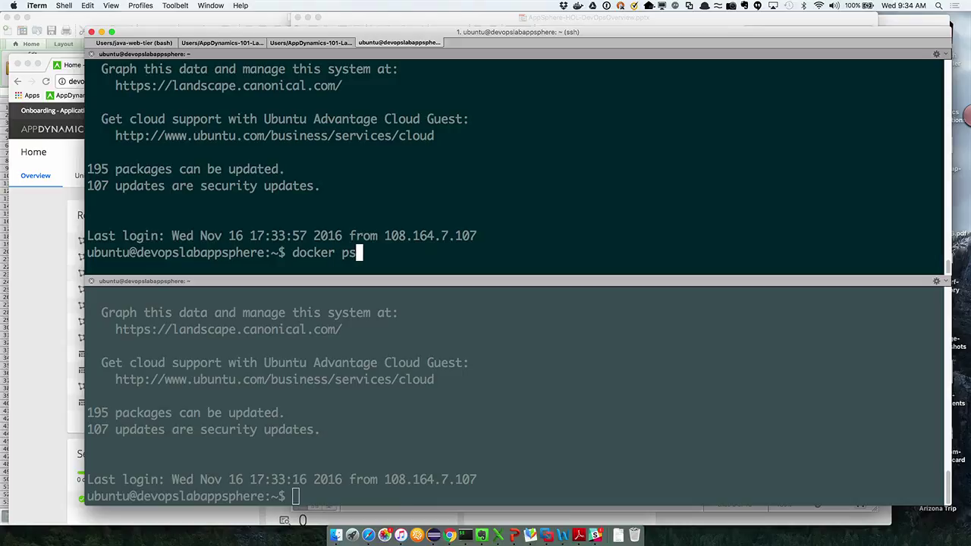
pyautogui.press('Return')
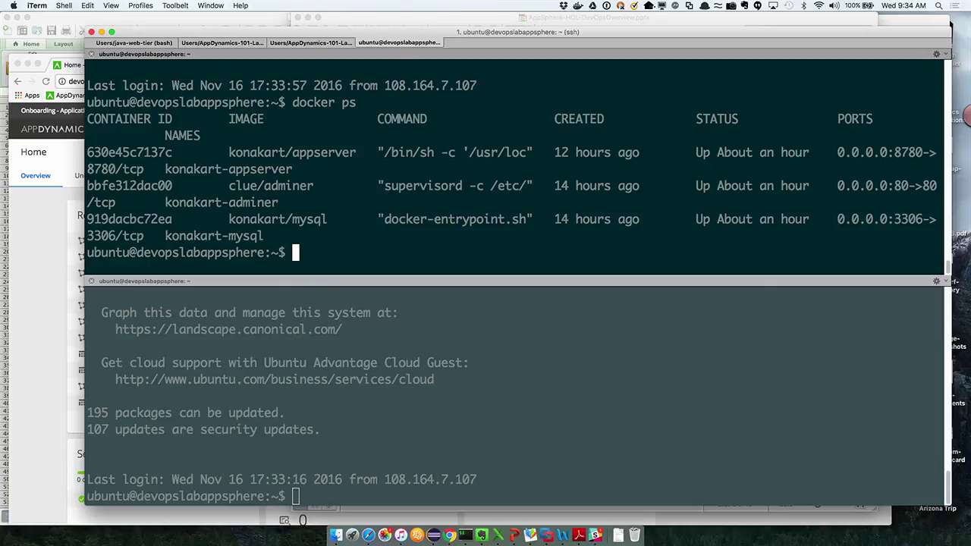
pyautogui.write('docker images')
pyautogui.press('Return')
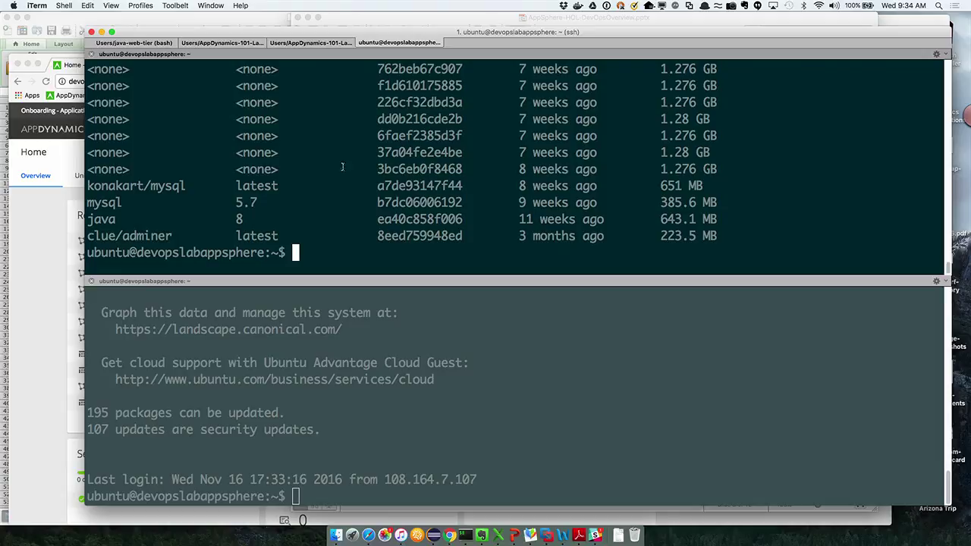
# Check the Step 1 slide in PowerPoint, return to iTerm, and print the working directory in a cleared upper pane.
pyautogui.click(514, 535)
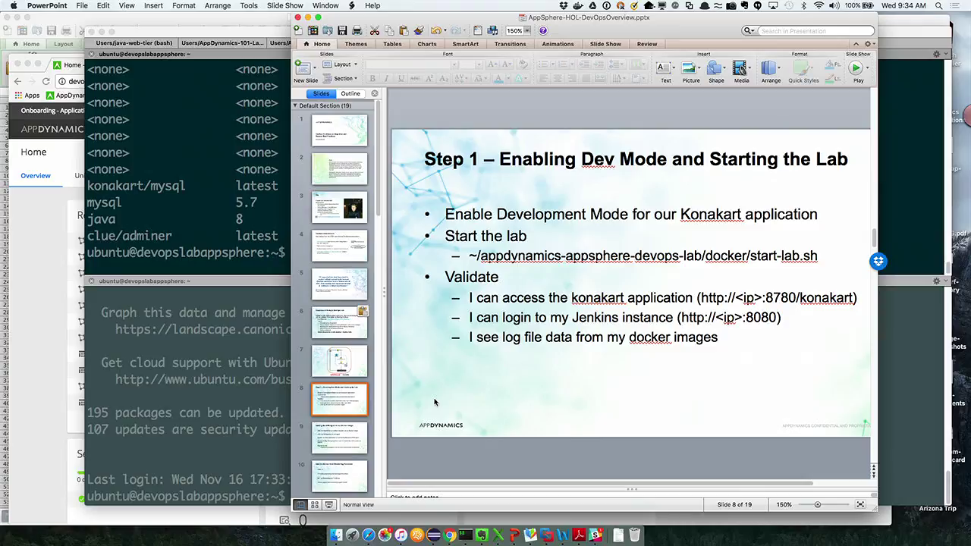
pyautogui.click(228, 241)
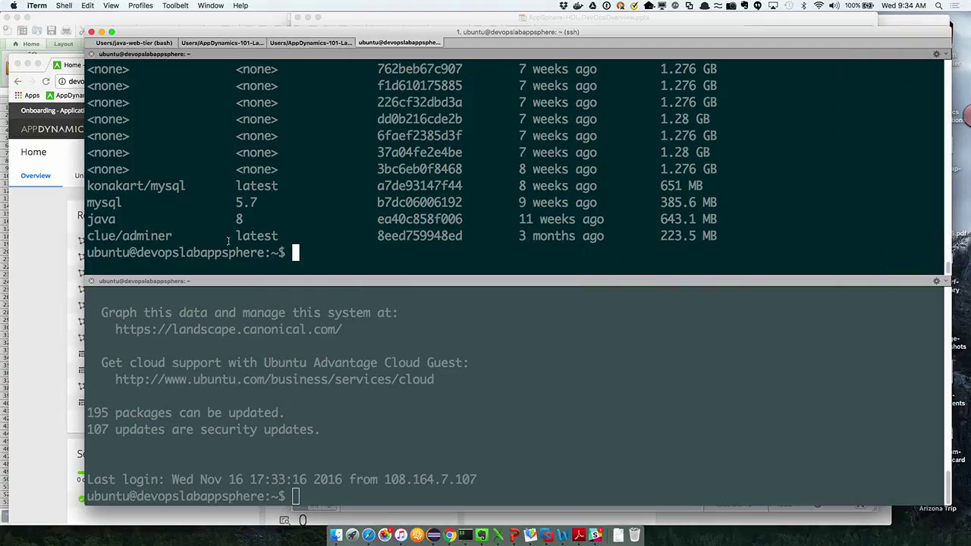
pyautogui.write('pwd')
pyautogui.press('Return')
pyautogui.write('clear')
pyautogui.press('Return')
pyautogui.write('pwd')
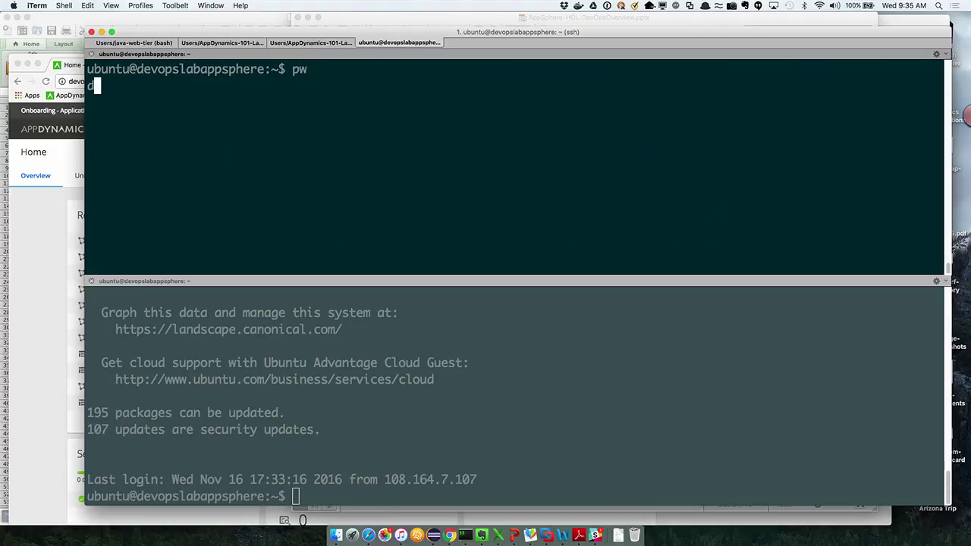
pyautogui.hotkey('ctrl', 'c')
pyautogui.write('pwd')
pyautogui.press('Return')
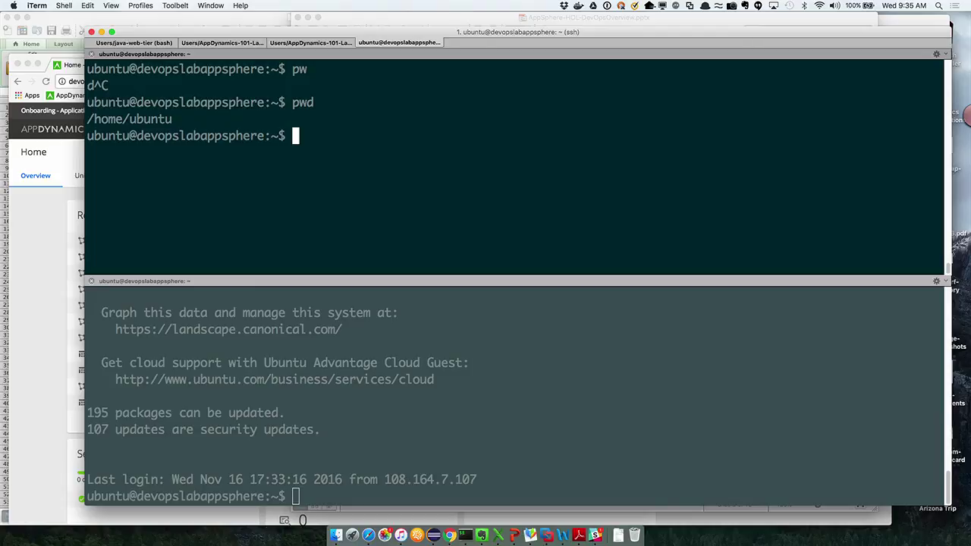
# Change the upper pane to the appdynamics-appsphere-devops-lab directory and list its contents with ls -alt.
pyautogui.write('cd downloads/')
pyautogui.hotkey('ctrl', 'c')
pyautogui.write('cd app')
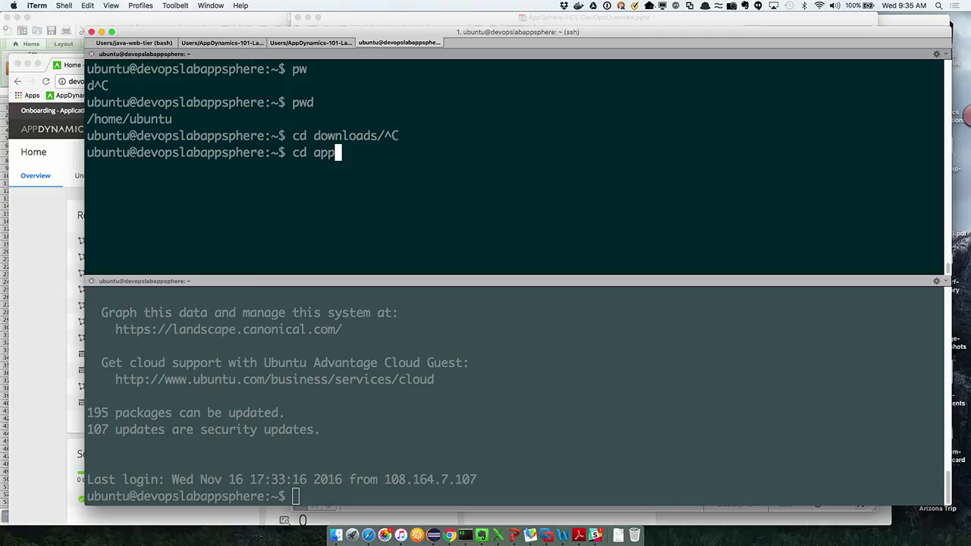
pyautogui.press('Tab')
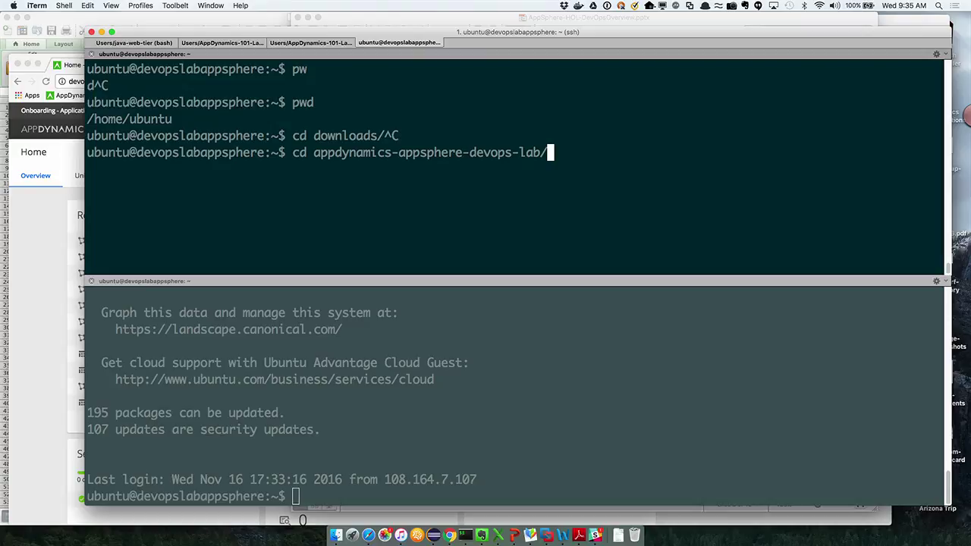
pyautogui.press('Return')
pyautogui.write('ls -alt')
pyautogui.press('Return')
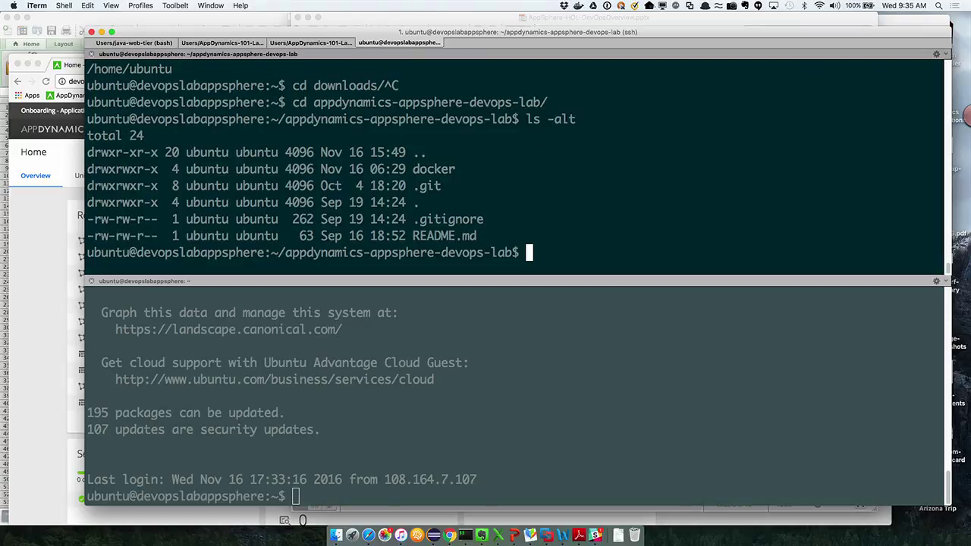
# Change to the docker subdirectory in the upper pane and list its contents with ls -alt.
pyautogui.write('cd do')
pyautogui.press('Tab')
pyautogui.press('Return')
pyautogui.write('ls -alt')
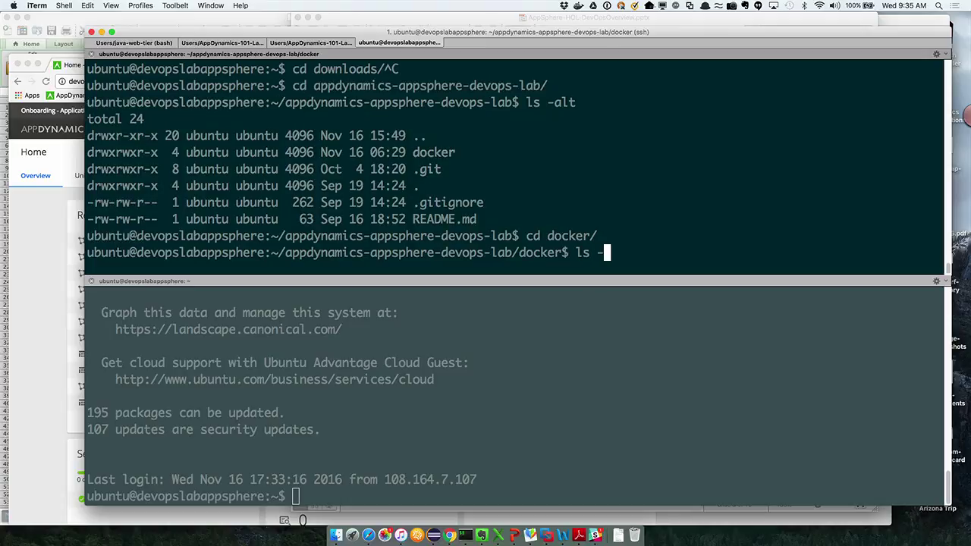
pyautogui.press('Return')
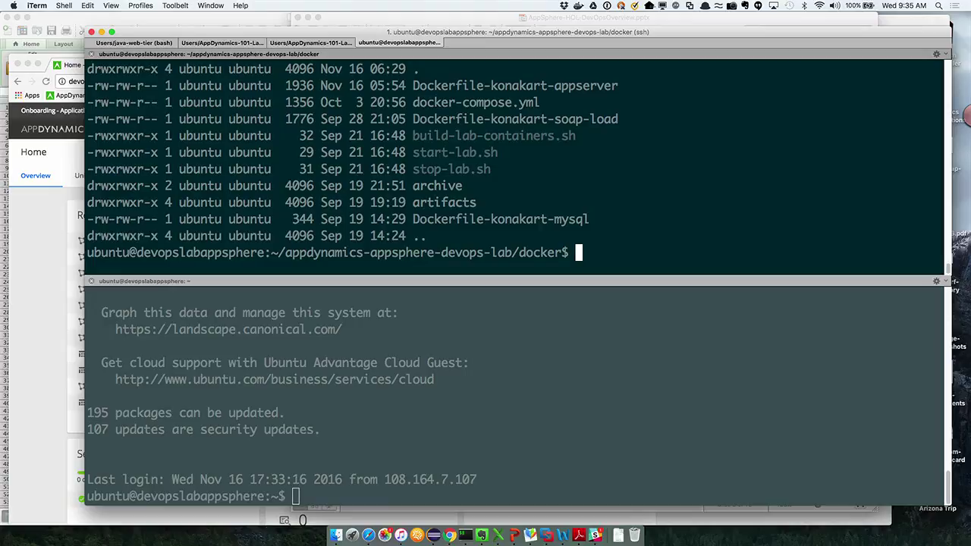
# Change the lower pane to the appdynamics-appsphere-devops-lab/docker directory and clear its output.
pyautogui.click(296, 497)
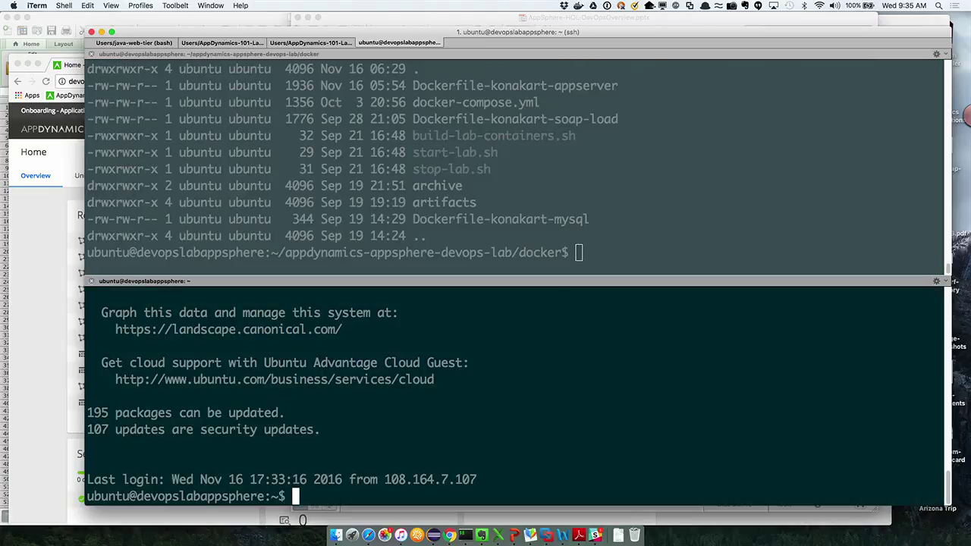
pyautogui.write('cd appdynamics-appsphere-devops-lab/')
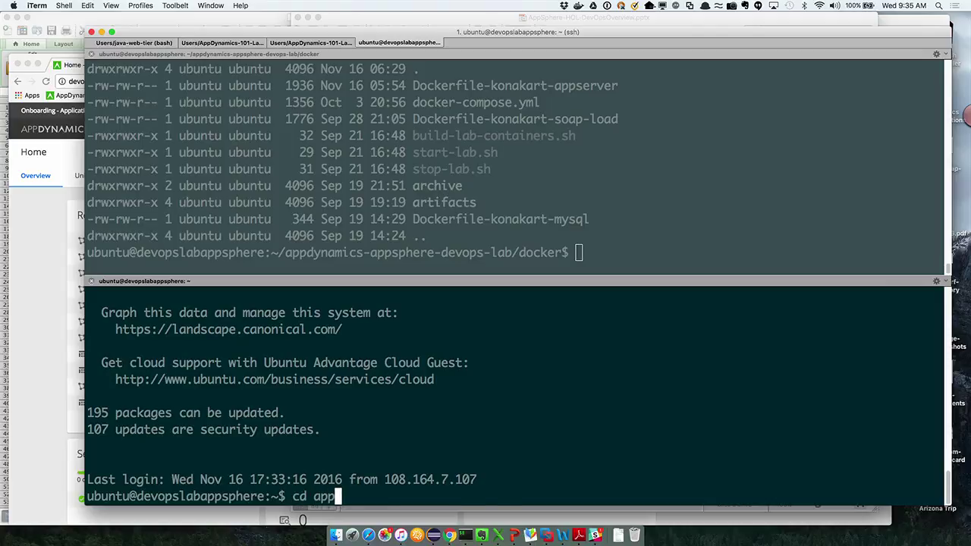
pyautogui.press('Tab')
pyautogui.write('docker/')
pyautogui.press('Return')
pyautogui.write('clear')
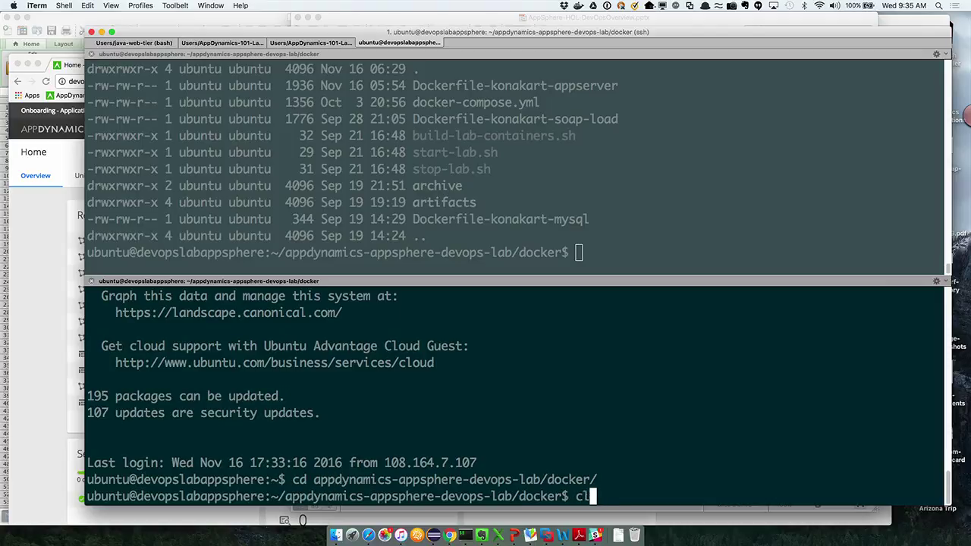
pyautogui.press('Return')
# Print the working directory in the upper pane, clear the output, and print it again.
pyautogui.click(578, 253)
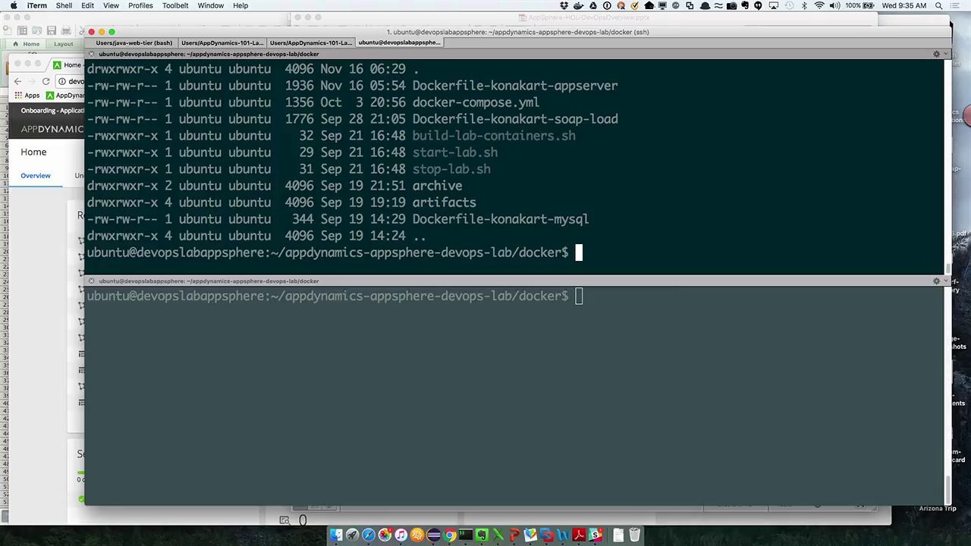
pyautogui.write('pwd')
pyautogui.press('Return')
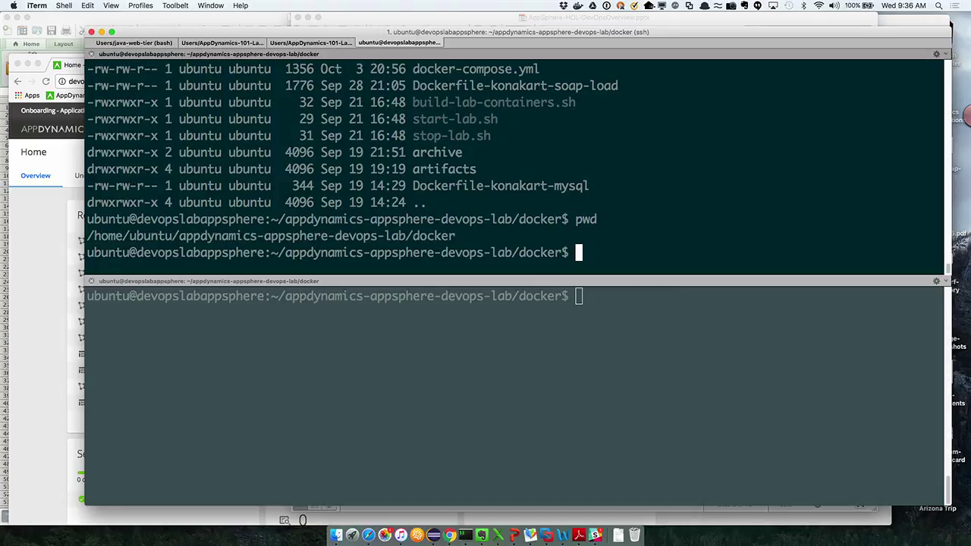
pyautogui.write('clear')
pyautogui.press('Return')
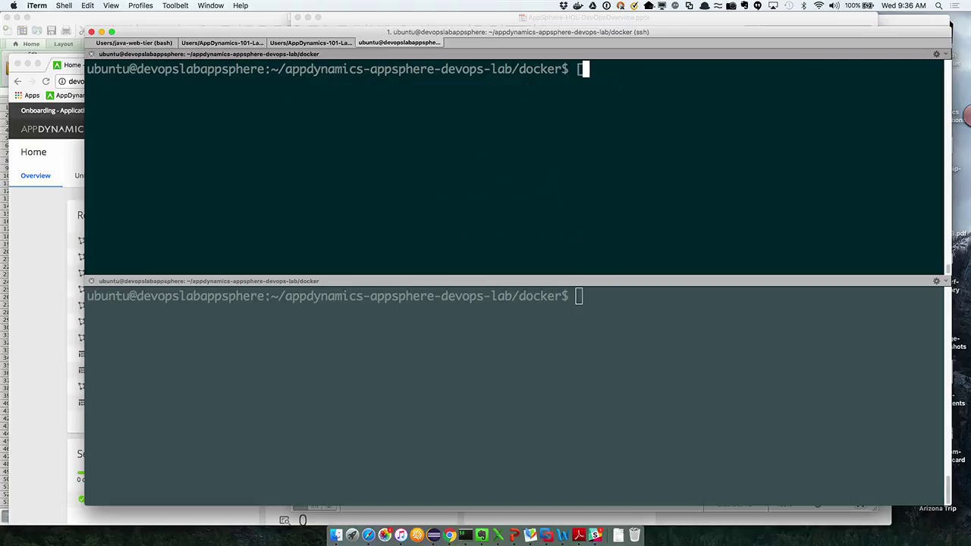
pyautogui.write('pwd')
pyautogui.press('Return')
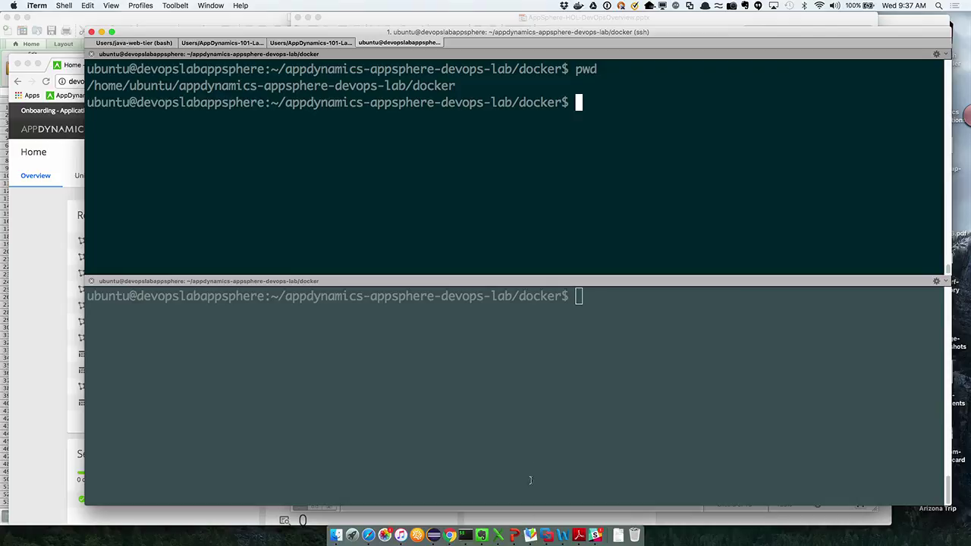
# Check the Step 1 slide in PowerPoint, return to iTerm, and list the docker directory with ls -alt in a cleared upper pane.
pyautogui.click(514, 536)
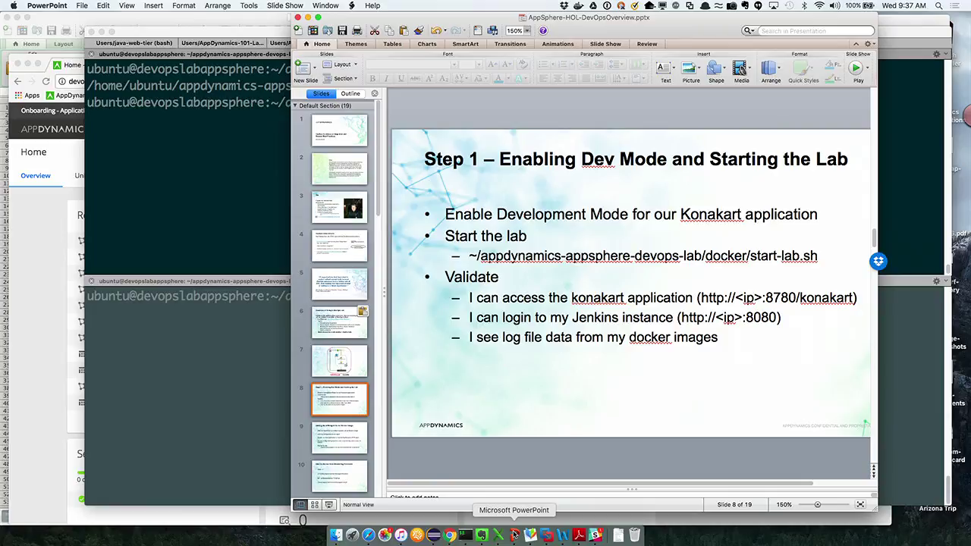
pyautogui.click(197, 186)
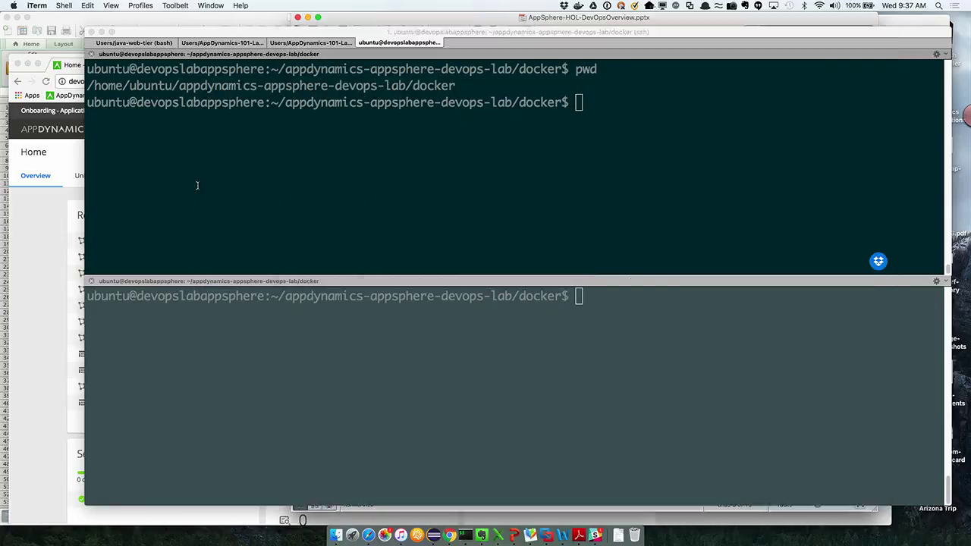
pyautogui.write('clear')
pyautogui.press('Return')
pyautogui.write('ls -alt')
pyautogui.press('Return')
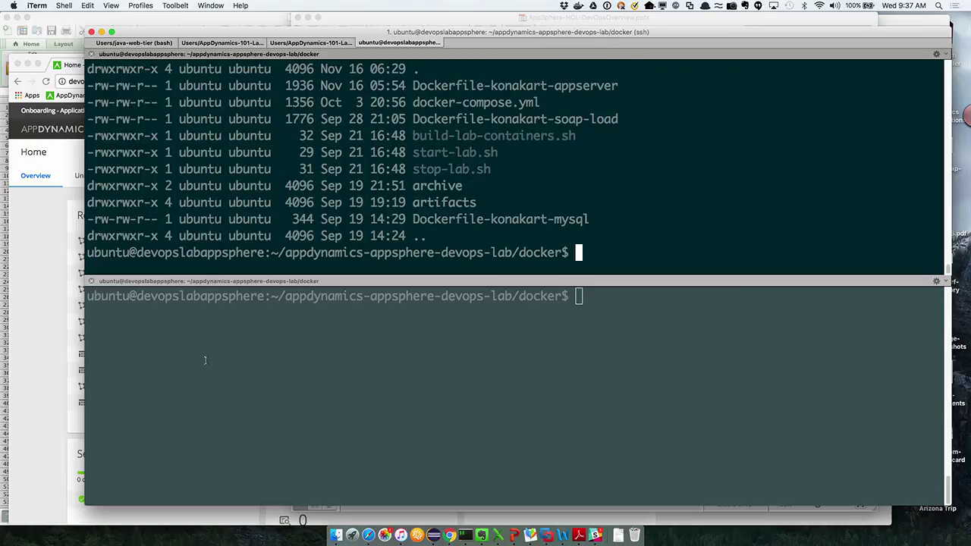
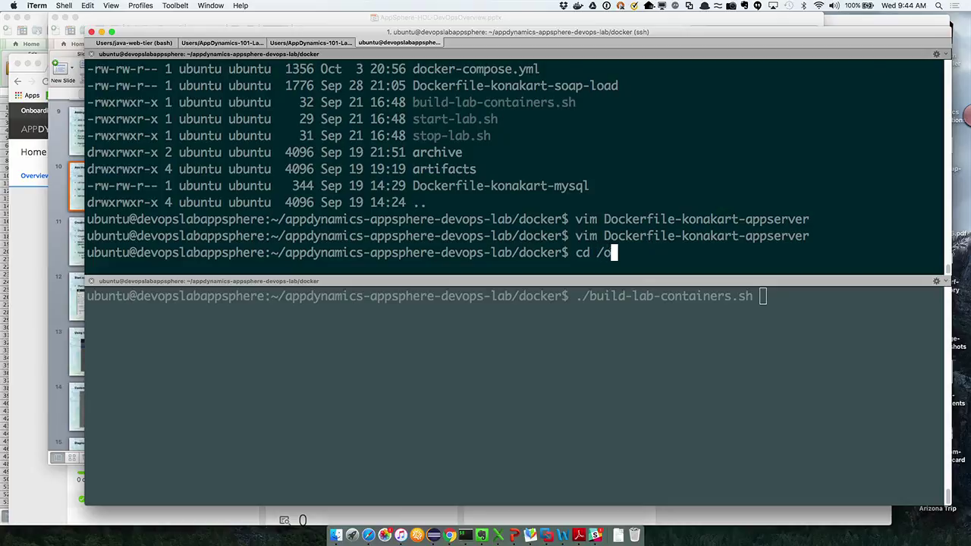
# Change the upper pane to /opt/appdynamics/machine-agent and list its contents with ls.
pyautogui.write('ma')
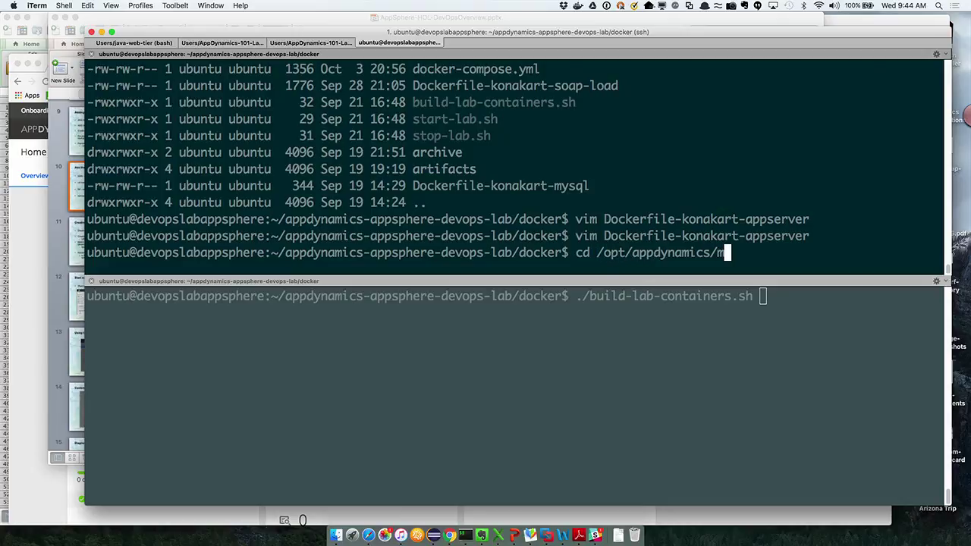
pyautogui.press('Tab')
pyautogui.press('Return')
pyautogui.write('ls')
pyautogui.press('Return')
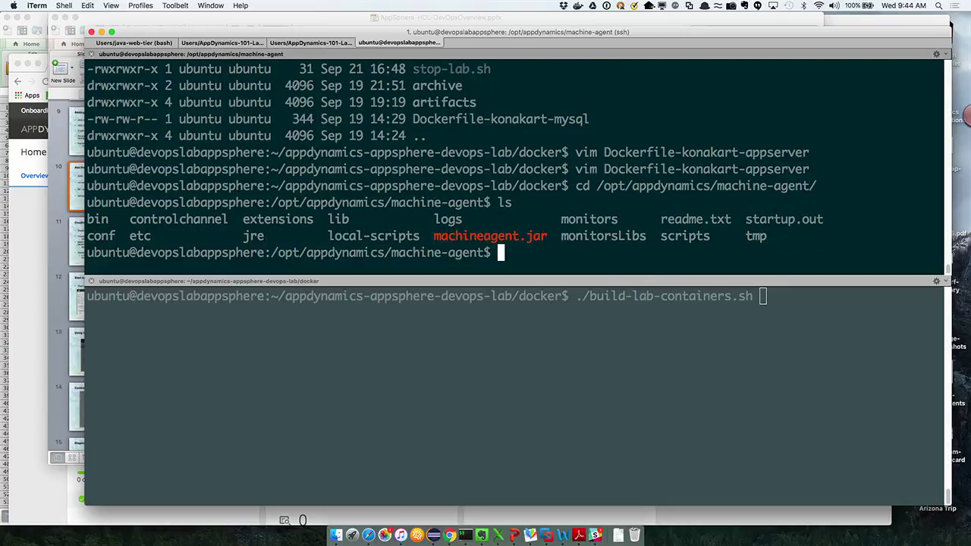
# Change to the monitors subdirectory in the upper pane and list its contents with ls -alt.
pyautogui.write('cd')
pyautogui.write('monitors')
pyautogui.press('Return')
pyautogui.write('ls -alt')
pyautogui.press('Return')
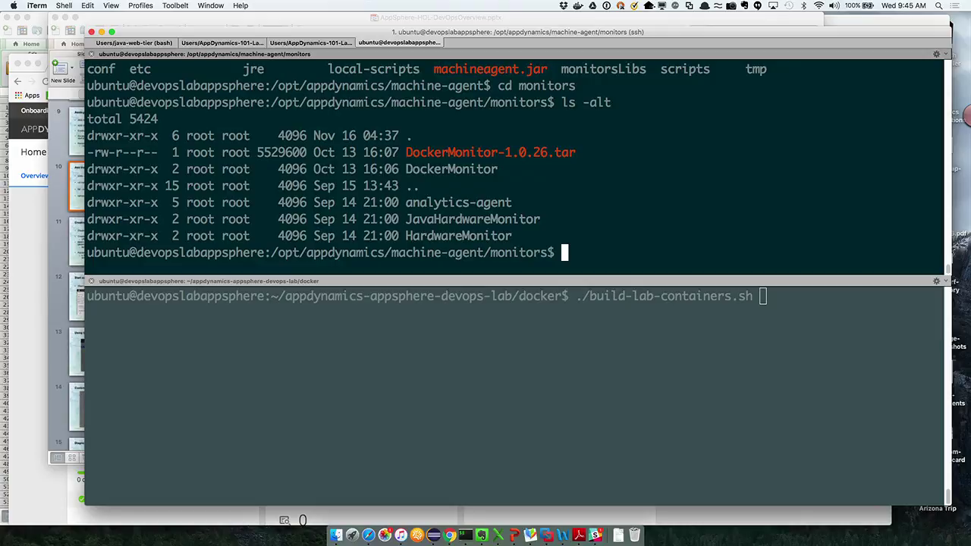
# Try to extract DockerMonitor-1.0.26.tar with tar -xvf in the monitors directory, and clear the output.
pyautogui.write('tar -xvf D')
pyautogui.press('Tab')
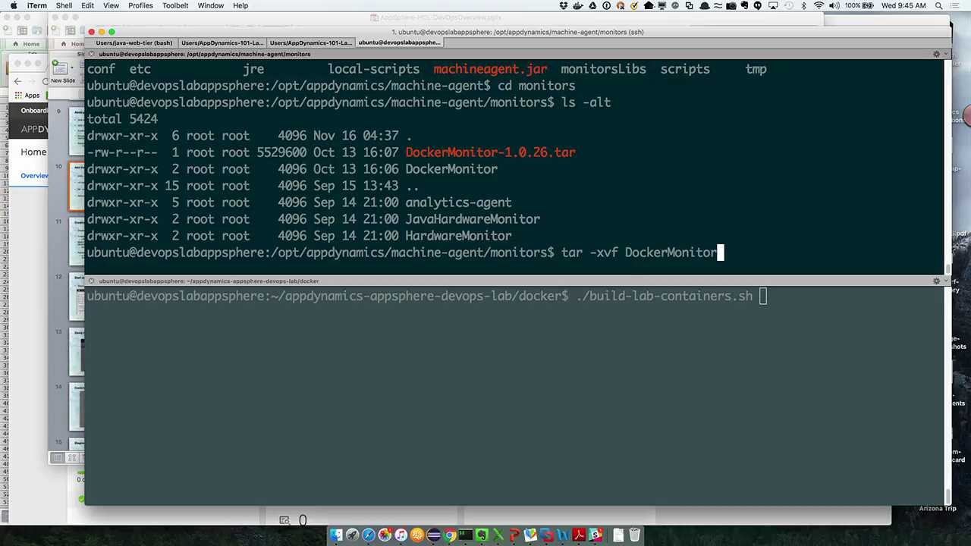
pyautogui.write('-')
pyautogui.press('Tab')
pyautogui.press('Return')
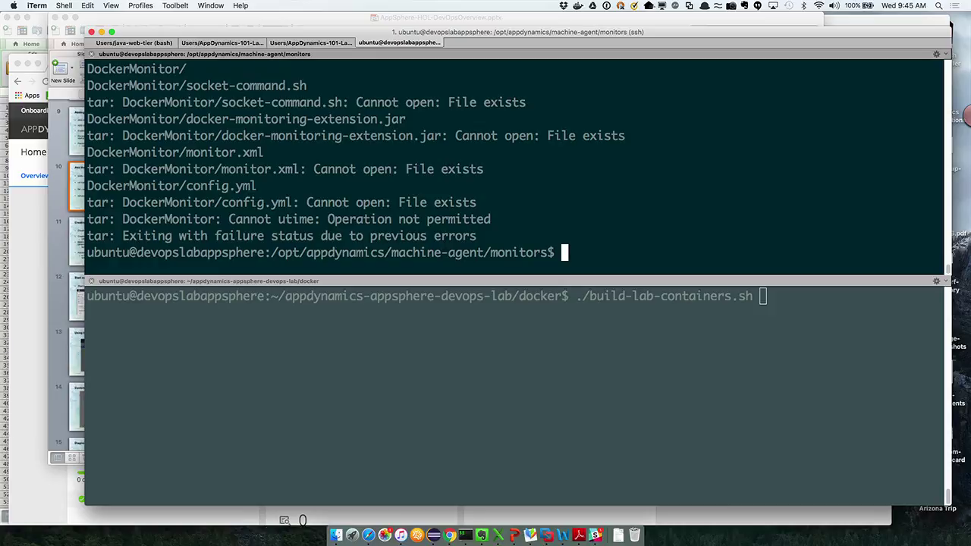
pyautogui.write('clear')
pyautogui.press('Return')
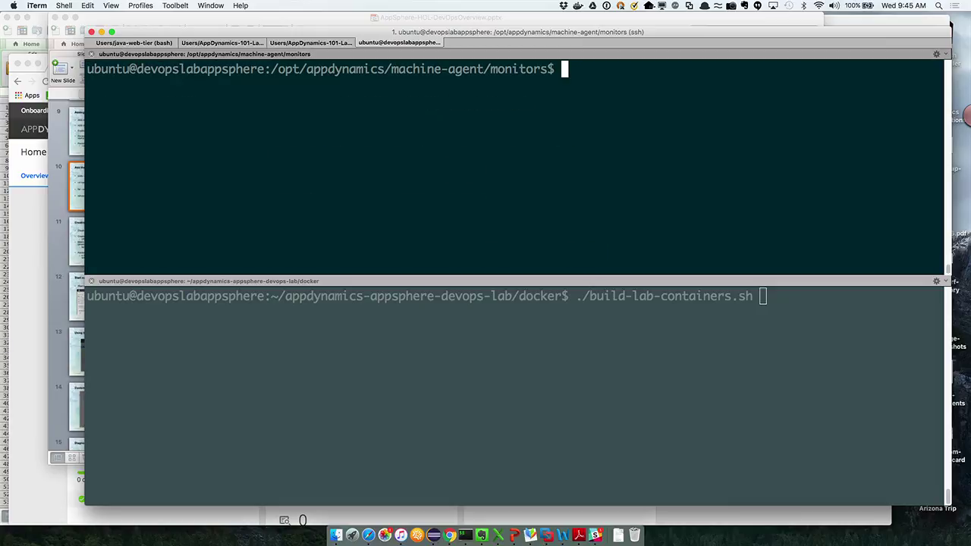
pyautogui.write('tar -xvf D')
pyautogui.press('Tab')
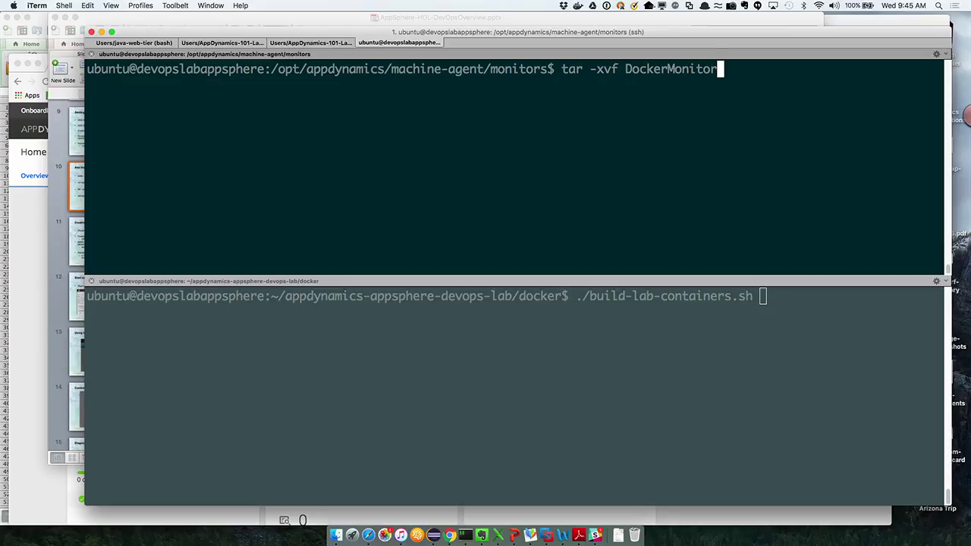
pyautogui.write('-')
pyautogui.press('Tab')
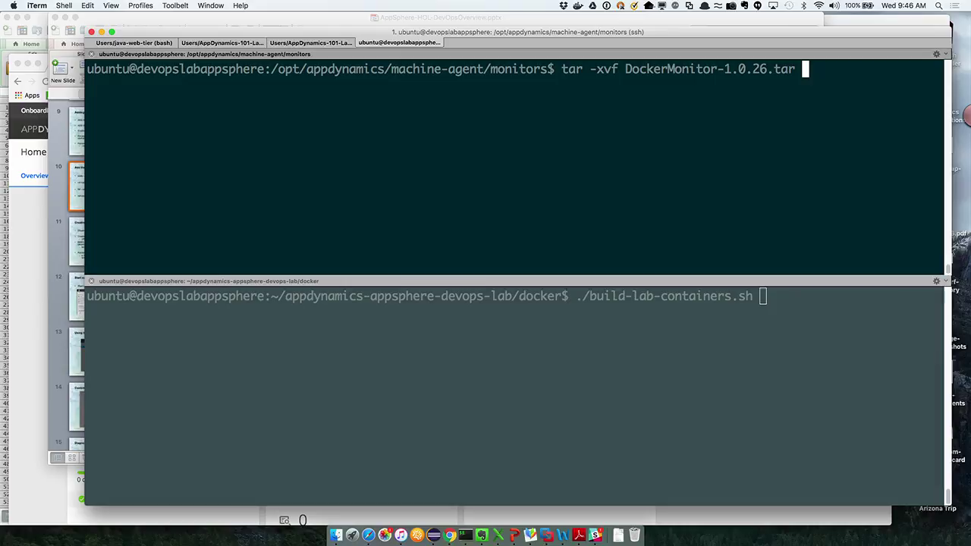
pyautogui.hotkey('ctrl', 'c')
pyautogui.write('clear')
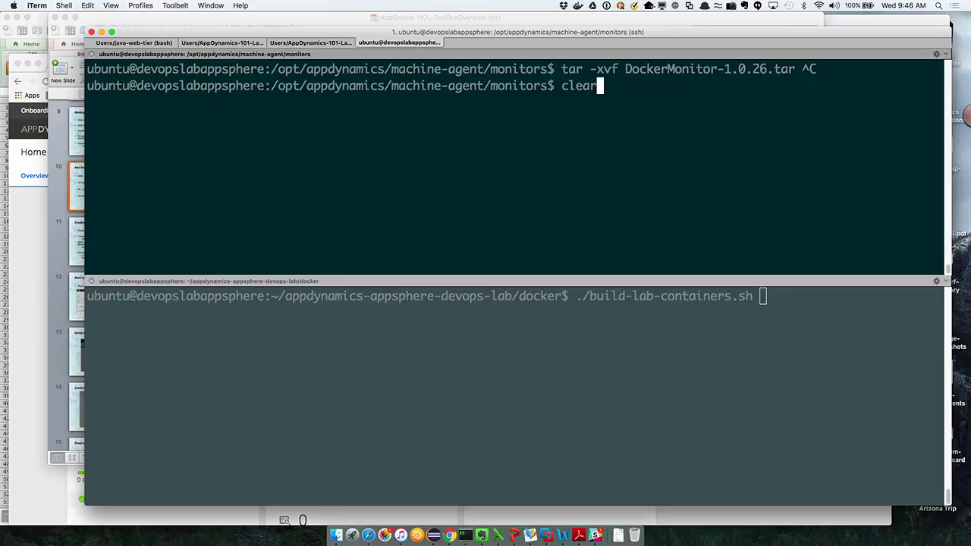
pyautogui.press('Return')
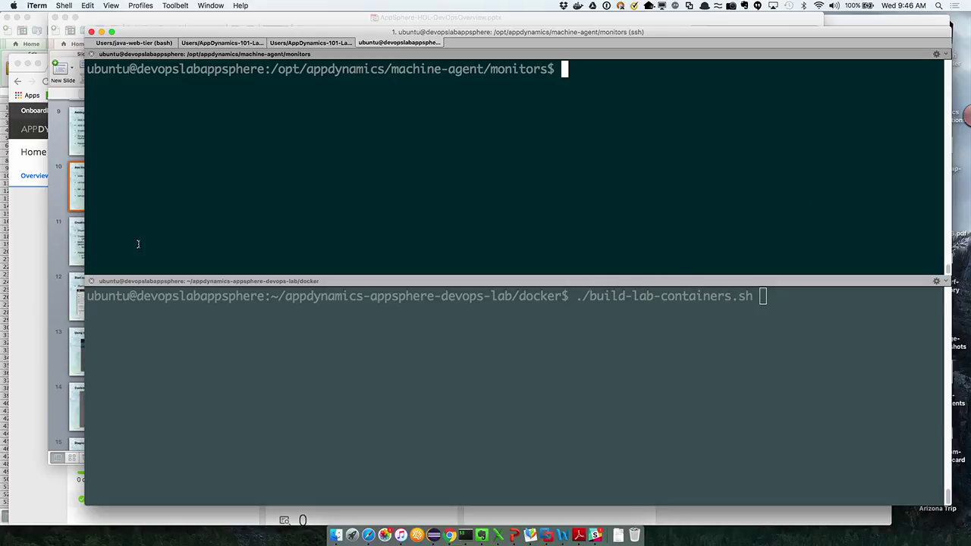
# Review the Docker Host Monitoring Extension and custom match rule slides in PowerPoint, and return to iTerm.
pyautogui.click(53, 232)
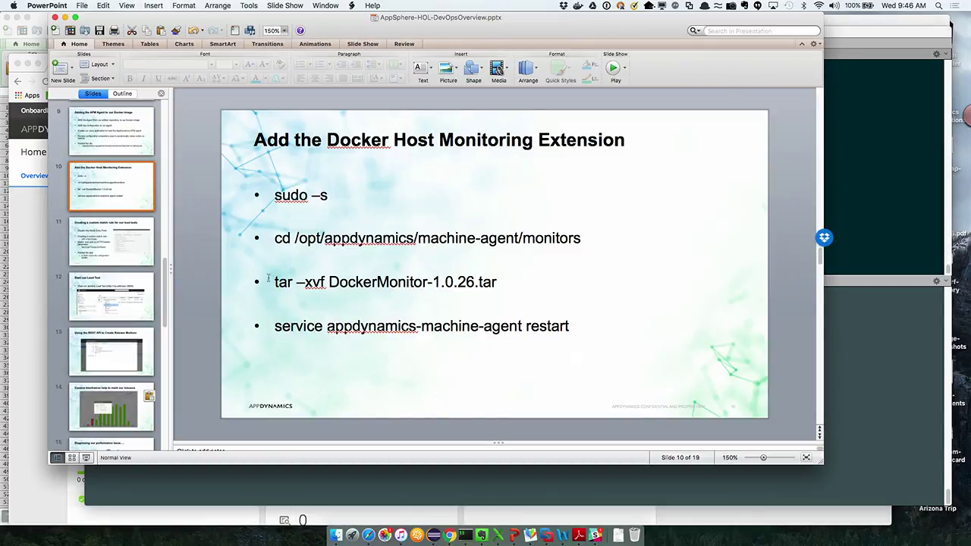
pyautogui.click(116, 246)
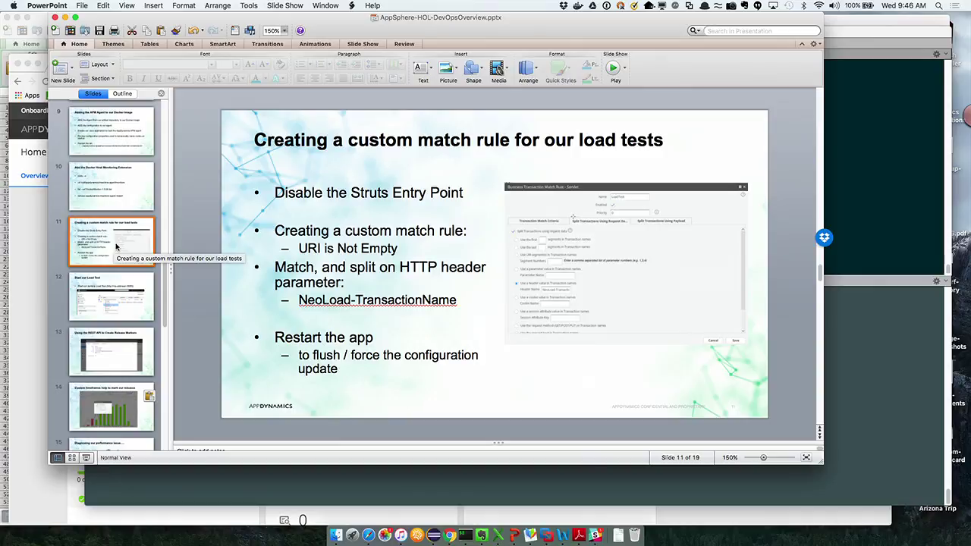
pyautogui.click(880, 172)
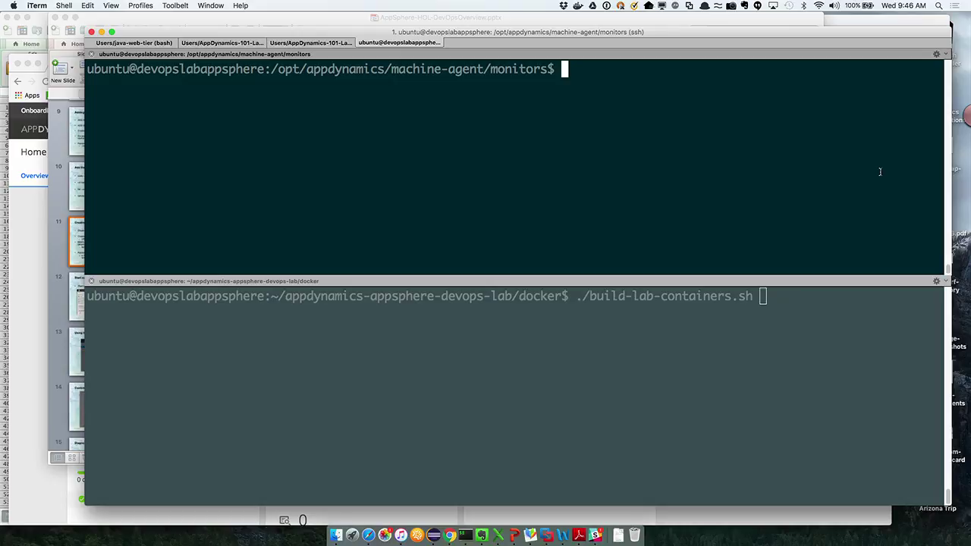
# Change the upper pane back to the ~/appdynamics-appsphere-devops-lab/docker directory.
pyautogui.write('cd -')
pyautogui.press('Return')
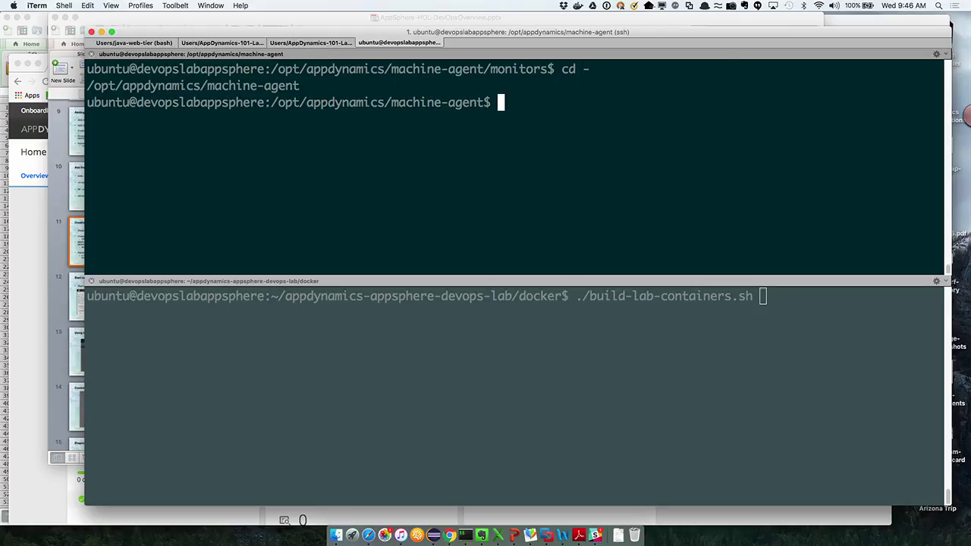
pyautogui.write('cd /')
pyautogui.press('BackSpace')
pyautogui.write('~/a')
pyautogui.press('Tab')
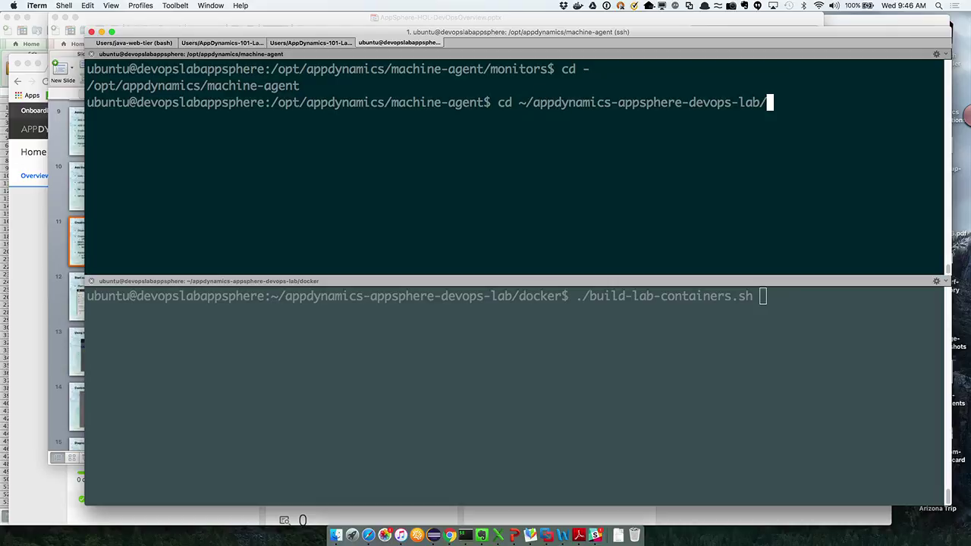
pyautogui.write('d')
pyautogui.press('Tab')
pyautogui.press('Return')
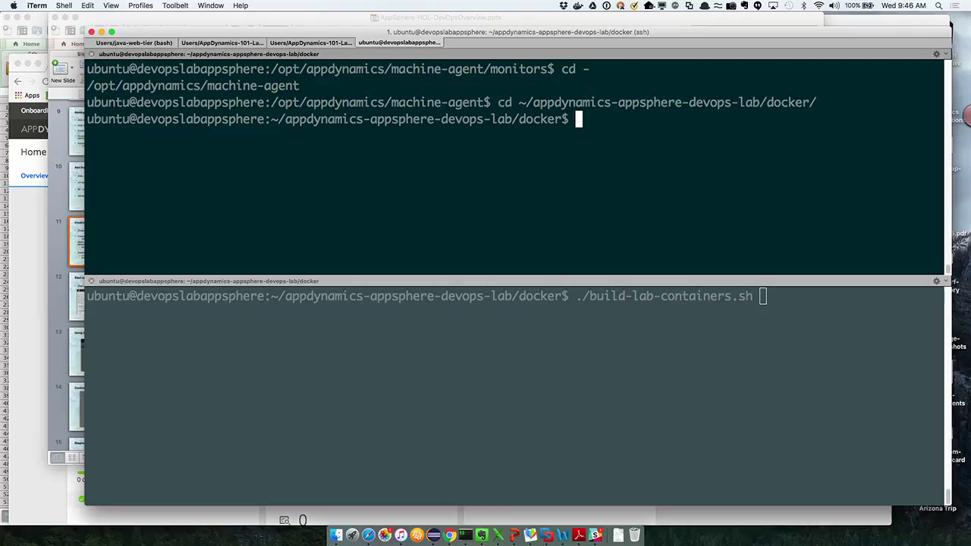
# List the docker directory's contents, including hidden files, and start the lab with ./start-lab.sh in the upper pane.
pyautogui.write('ls -la')
pyautogui.press('Return')
pyautogui.write('./s')
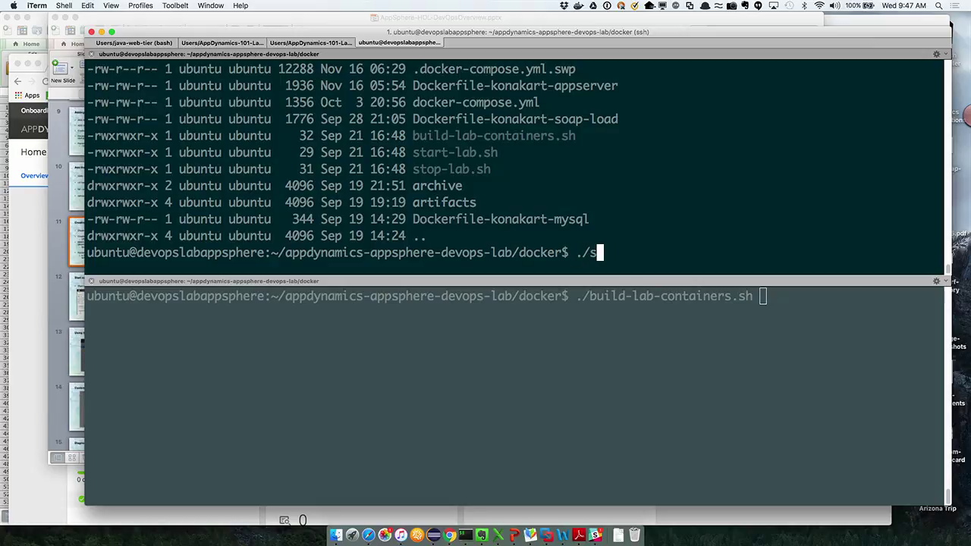
pyautogui.write('ta')
pyautogui.press('Tab')
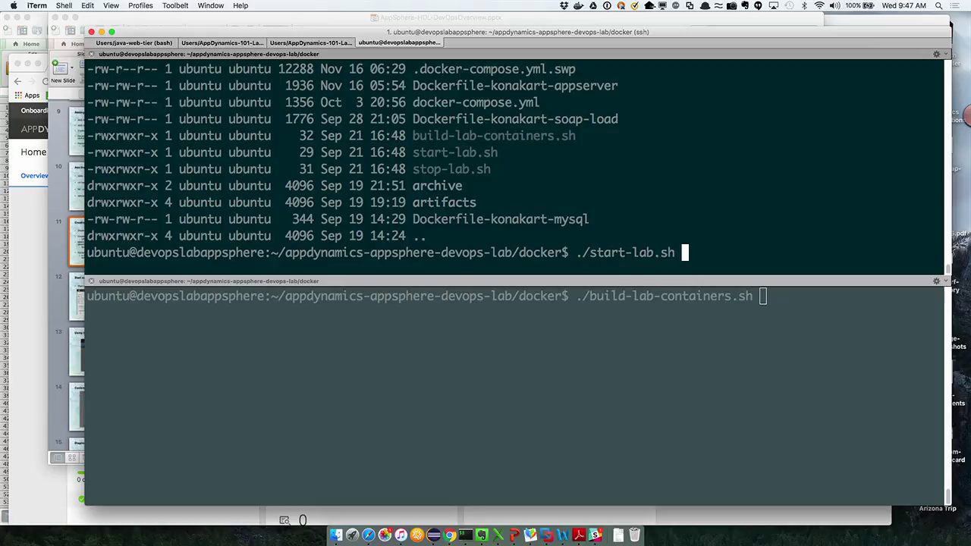
pyautogui.press('Return')
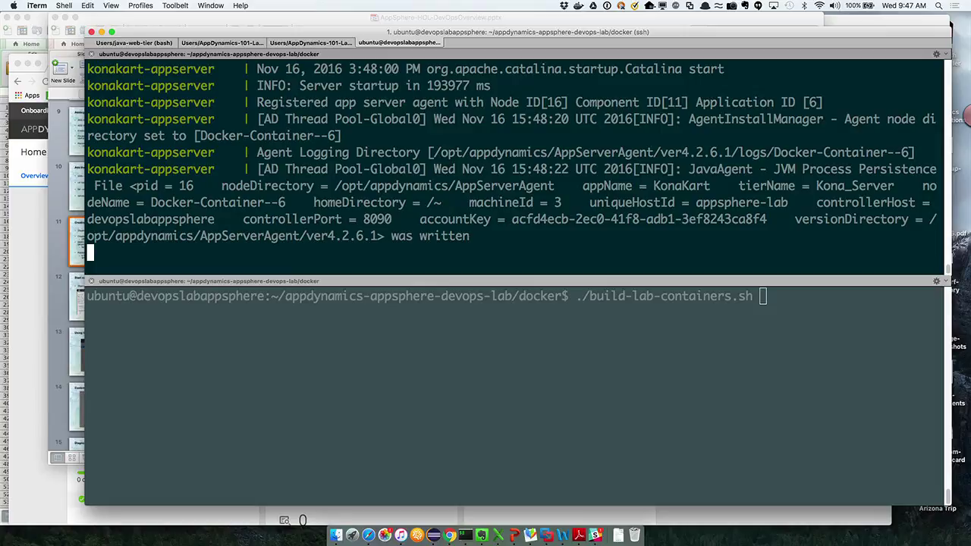
pyautogui.press('super+bracketright')
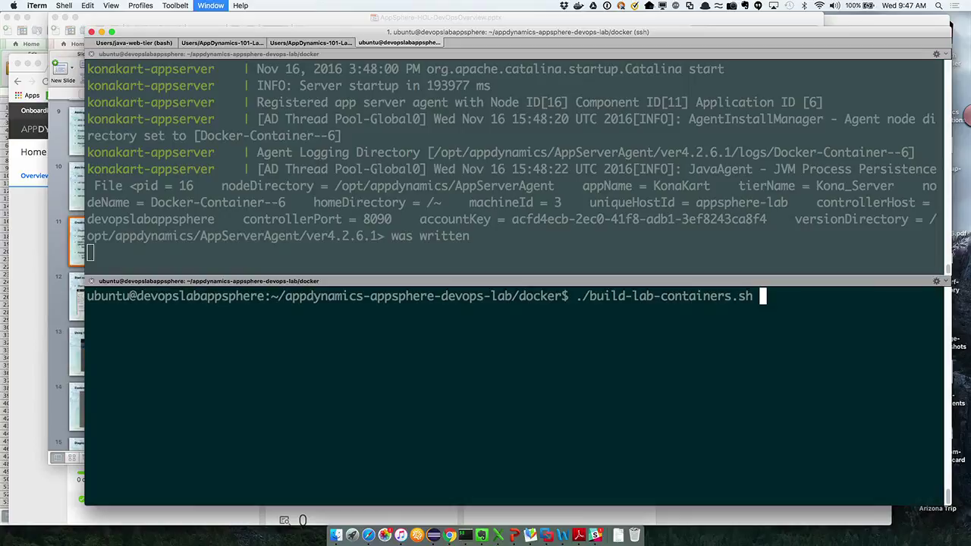
pyautogui.hotkey('ctrl', 'c')
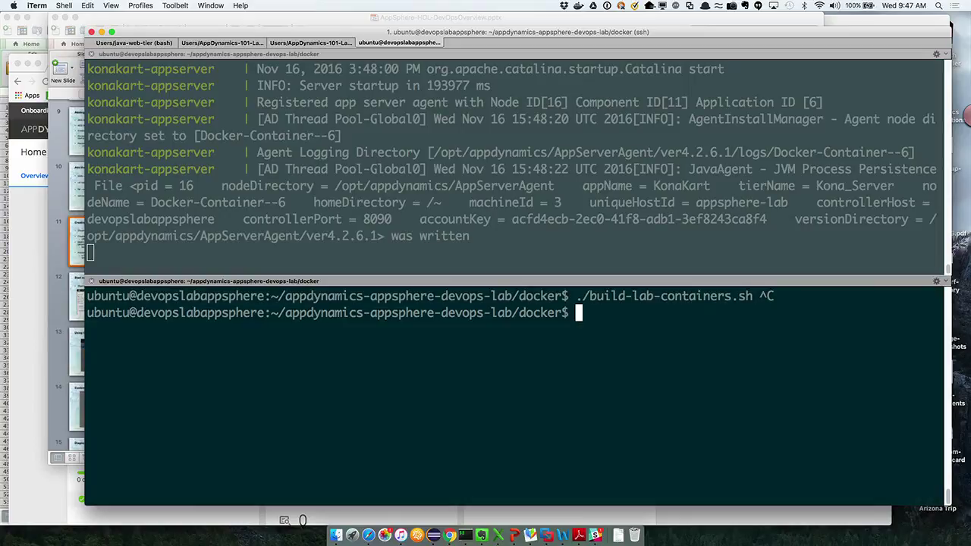
pyautogui.write('su')
pyautogui.press('BackSpace')
pyautogui.press('BackSpace')
pyautogui.write('./start-lab.sh')
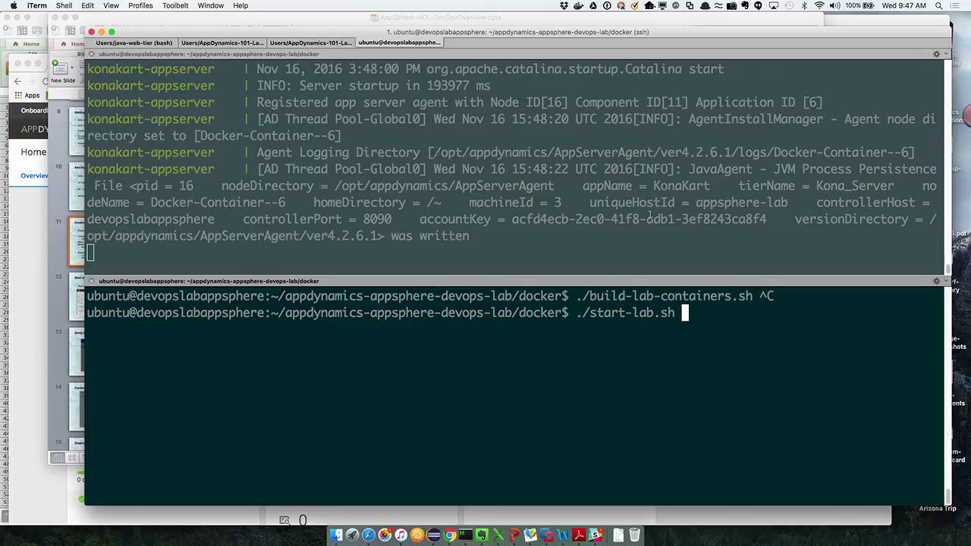
pyautogui.click(615, 163)
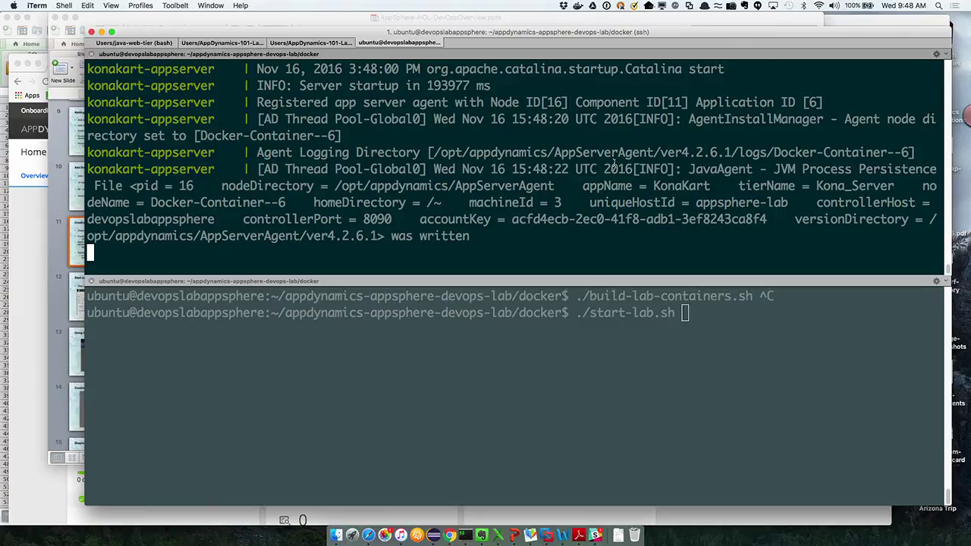
# Discard the pending command in the lower pane and list the docker directory with ls -lat.
pyautogui.press('super+bracketright')
pyautogui.hotkey('ctrl', 'c')
pyautogui.write('ls -lat')
pyautogui.press('Return')
# Open Dockerfile-konakart-appserver in vim in the lower pane.
pyautogui.write('vim D')
pyautogui.press('Tab')
pyautogui.write('ap')
pyautogui.press('Tab')
pyautogui.press('Return')
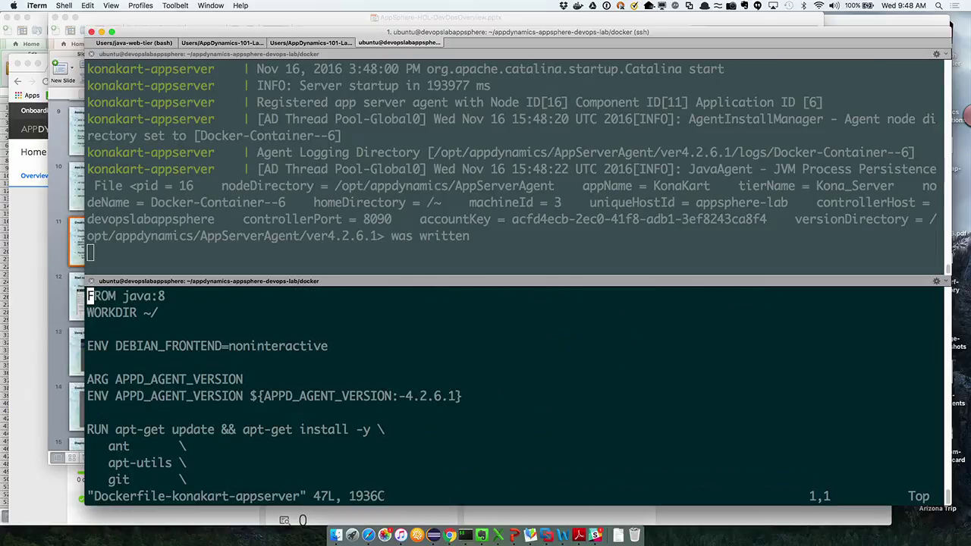
# Read through Dockerfile-konakart-appserver down to the section that adds the AppDynamics agent and setenv.sh.
pyautogui.press('Down')
pyautogui.press('Down')
pyautogui.press('Down')
pyautogui.press('Down')
pyautogui.press('Down')
pyautogui.press('Down')
pyautogui.press('Down')
pyautogui.press('Down')
pyautogui.press('Down')
pyautogui.press('Down')
pyautogui.press('Down')
pyautogui.press('Down')
pyautogui.press('Down')
pyautogui.press('Down')
pyautogui.press('Down')
pyautogui.press('Down')
pyautogui.press('Down')
pyautogui.press('Down')
pyautogui.press('Down')
pyautogui.press('Down')
pyautogui.press('Down')
pyautogui.press('Down')
pyautogui.press('Down')
pyautogui.press('Down')
pyautogui.press('Down')
pyautogui.press('Down')
pyautogui.press('Down')
pyautogui.press('Down')
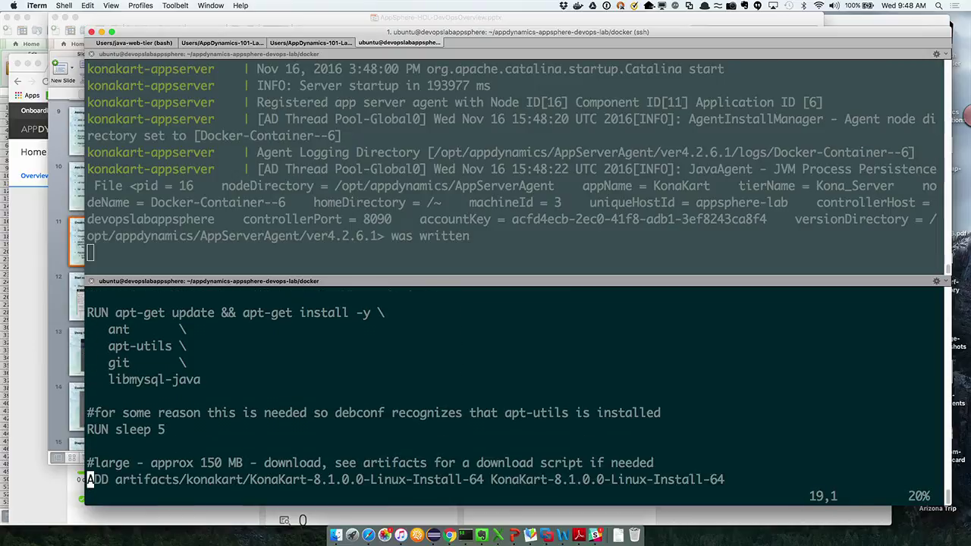
pyautogui.press('Down')
pyautogui.press('Down')
pyautogui.press('Down')
pyautogui.press('Down')
pyautogui.press('Down')
pyautogui.press('Down')
pyautogui.press('Down')
pyautogui.press('Down')
pyautogui.press('Down')
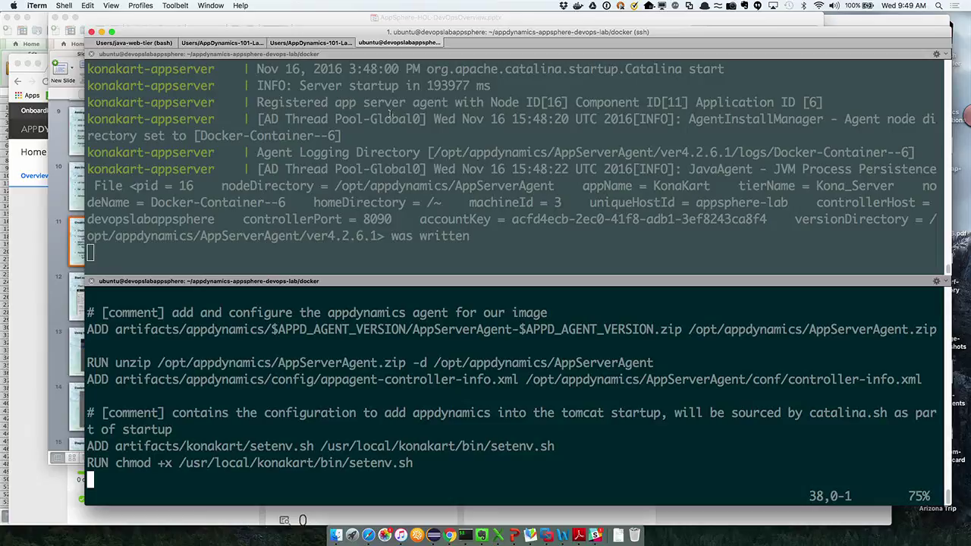
# Show the custom match rule slide in PowerPoint, and widen the Name column of KonaKart's Tiers & Nodes list in Chrome.
pyautogui.click(342, 159)
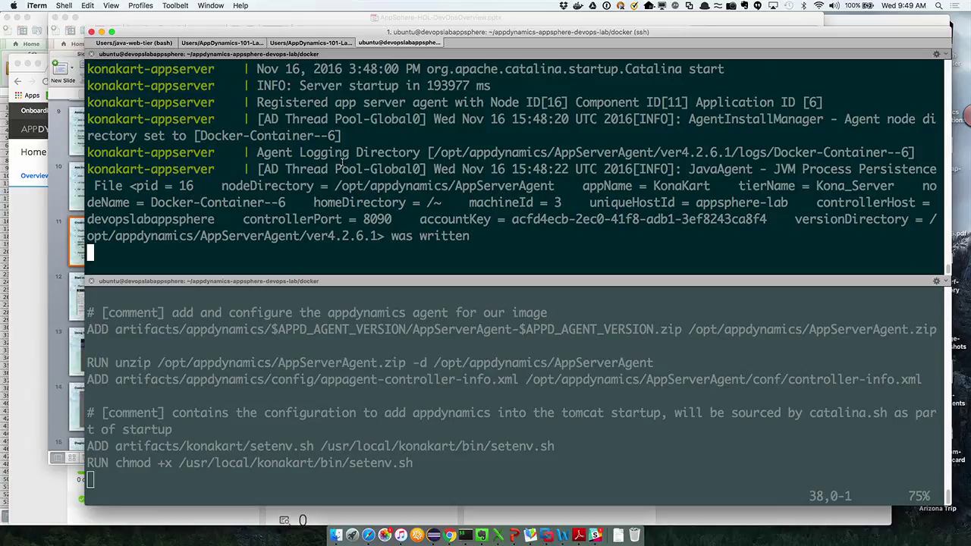
pyautogui.click(73, 244)
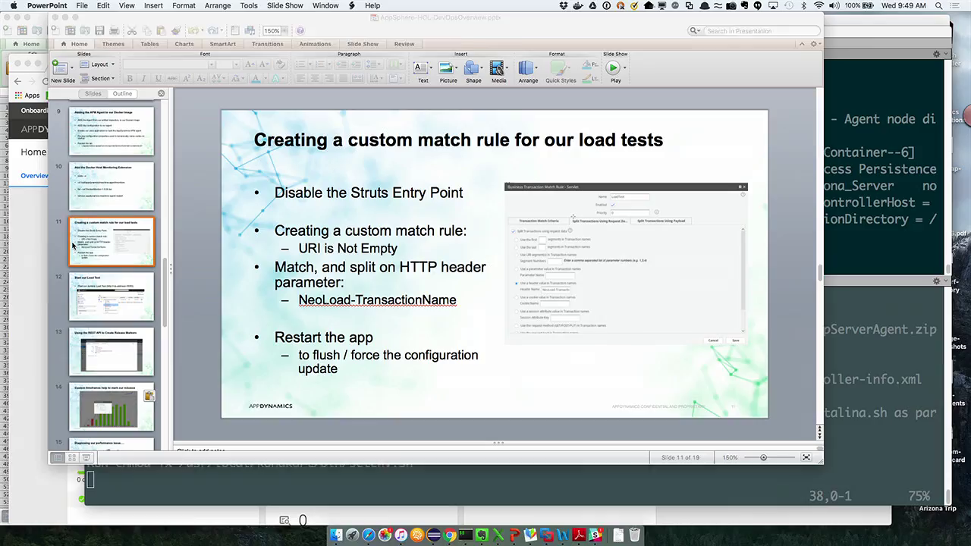
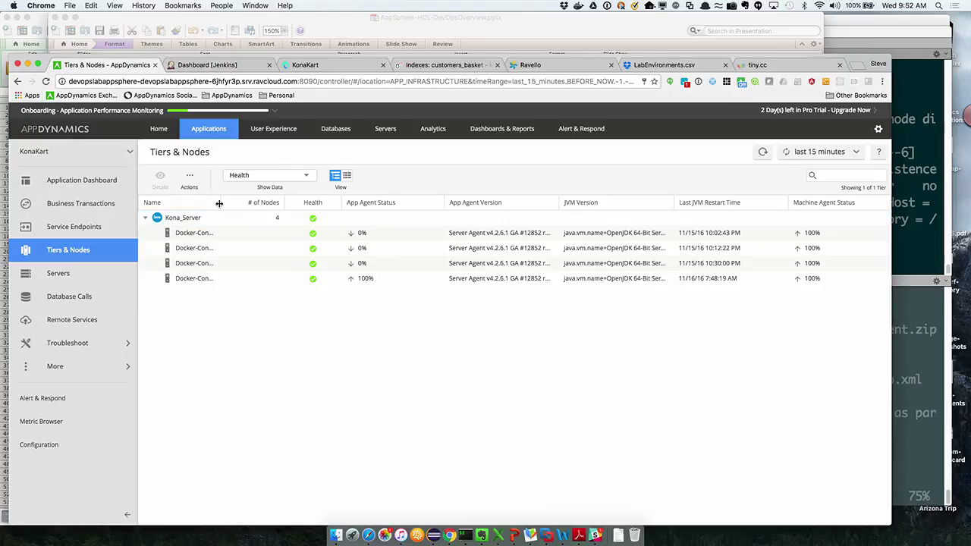
pyautogui.moveTo(221, 203); pyautogui.dragTo(257, 204)
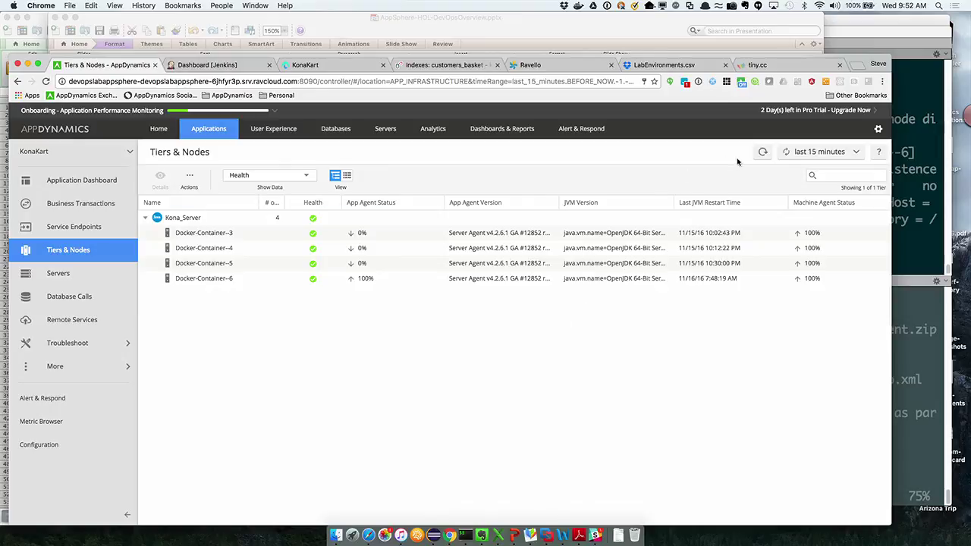
# Return to iTerm's lower pane, quit vim, clear the terminal and list the docker directory with ls -alt.
pyautogui.click(933, 186)
pyautogui.click(726, 395)
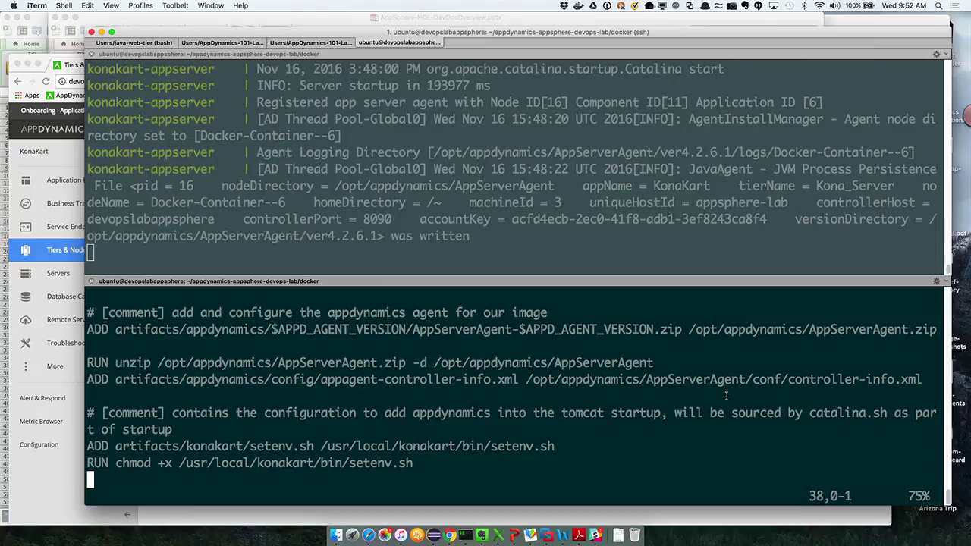
pyautogui.write(':q')
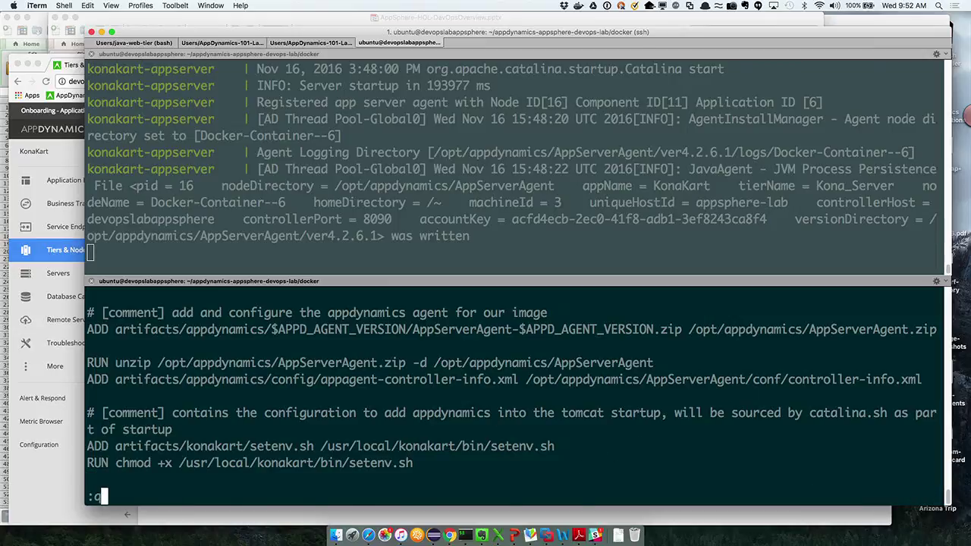
pyautogui.press('Return')
pyautogui.write('clear')
pyautogui.press('Return')
pyautogui.write('ls -alt')
pyautogui.press('Return')
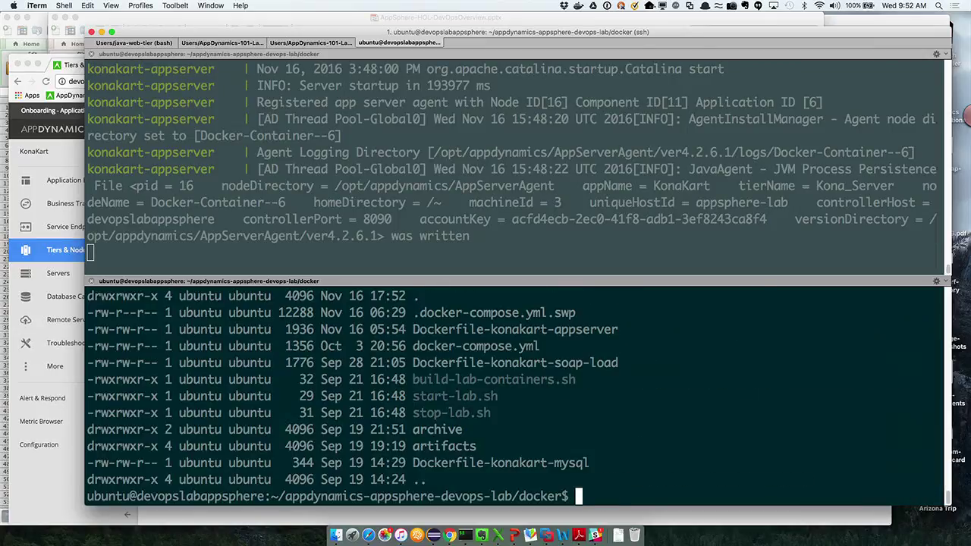
# Change to the artifacts directory and list its contents and those of its appdynamics subdirectory.
pyautogui.write('cd ar')
pyautogui.press('Tab')
pyautogui.press('Return')
pyautogui.write('ls')
pyautogui.press('Return')
pyautogui.write('ls a')
pyautogui.press('Tab')
pyautogui.press('Return')
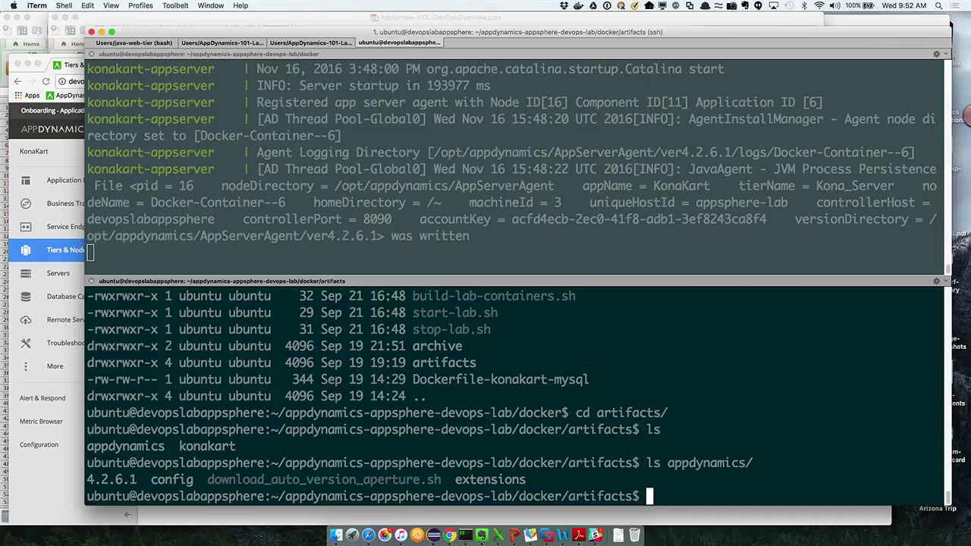
# Change to the konakart directory, list its files and open setenv.sh in vim.
pyautogui.write('cd a')
pyautogui.press('BackSpace')
pyautogui.write('k')
pyautogui.press('Tab')
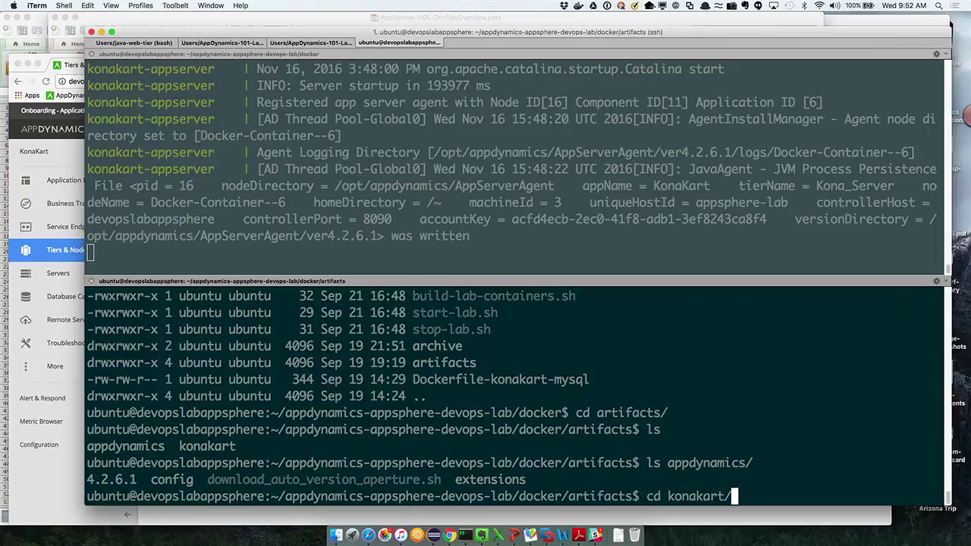
pyautogui.press('Return')
pyautogui.write('ls')
pyautogui.press('Return')
pyautogui.write('vim se')
pyautogui.press('Tab')
pyautogui.press('Return')
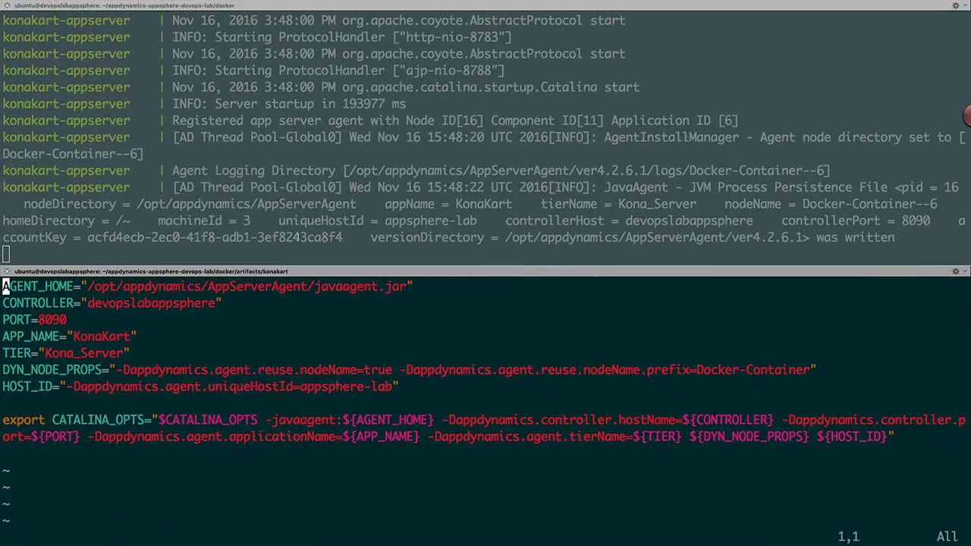
# Enlarge the setenv.sh pane and examine the reuse.nodeName and reuse.nodeName.prefix properties in the DYN_NODE_PROPS line.
pyautogui.moveTo(317, 264); pyautogui.dragTo(312, 94)
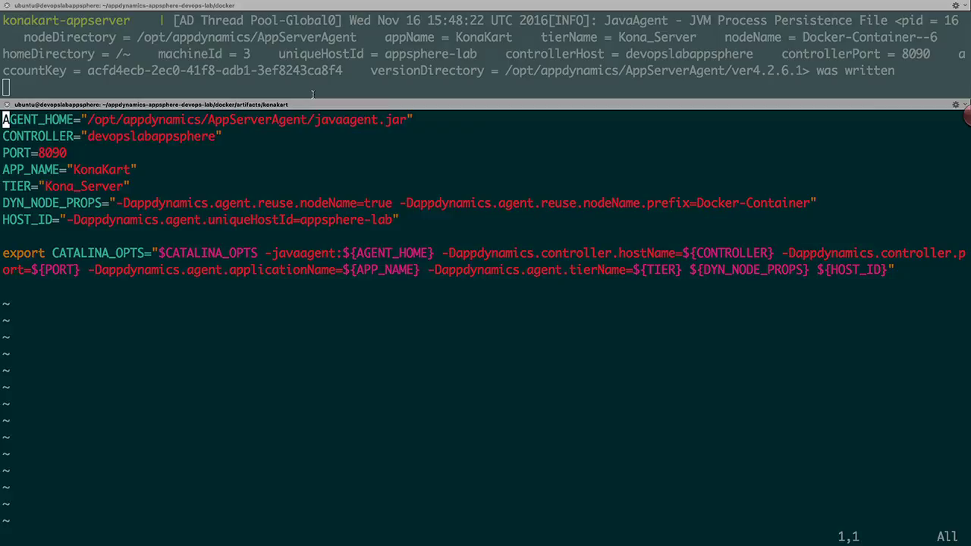
pyautogui.doubleClick(301, 205)
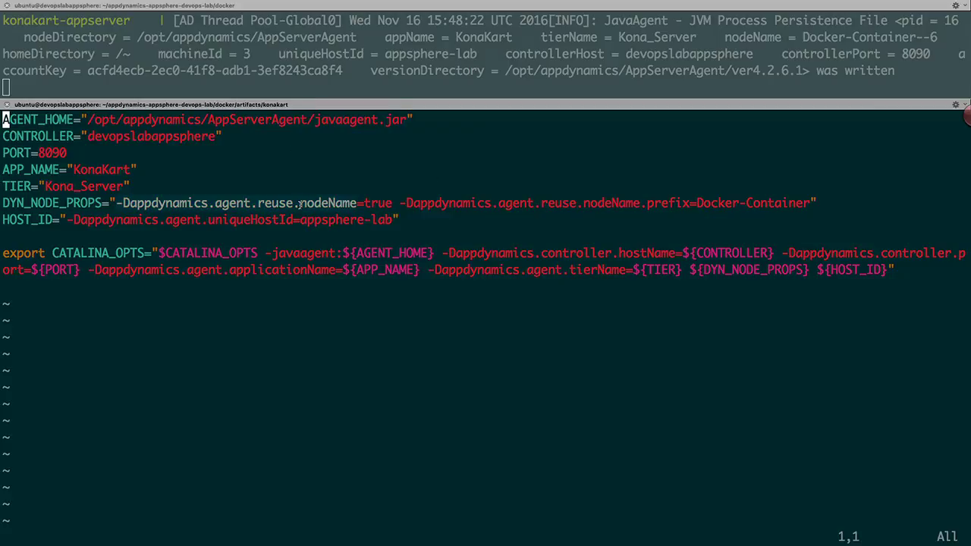
pyautogui.doubleClick(436, 202)
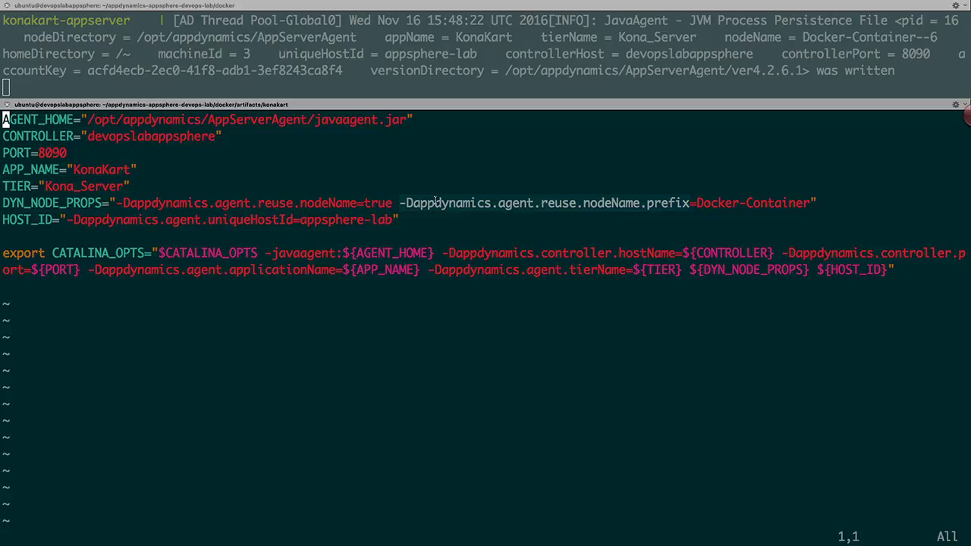
pyautogui.doubleClick(309, 203)
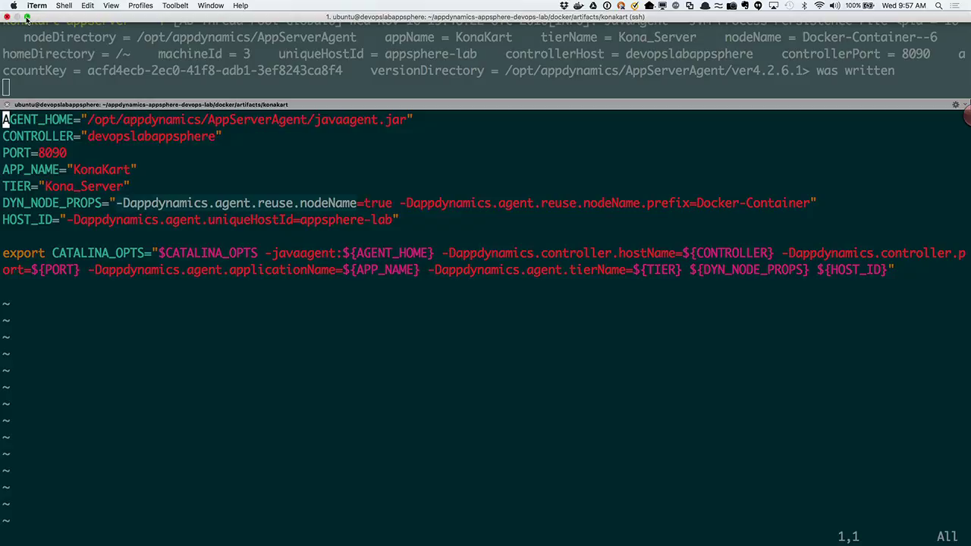
# Leave the full-screen terminal, select Docker-Container--6 in Chrome's Tiers & Nodes list and open KonaKart's Application Dashboard.
pyautogui.click(29, 21)
pyautogui.click(65, 484)
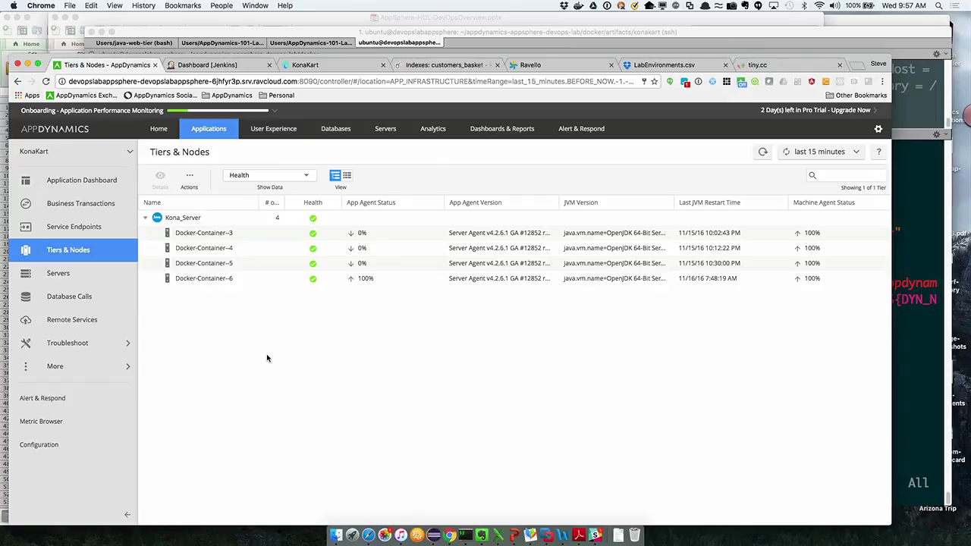
pyautogui.click(242, 279)
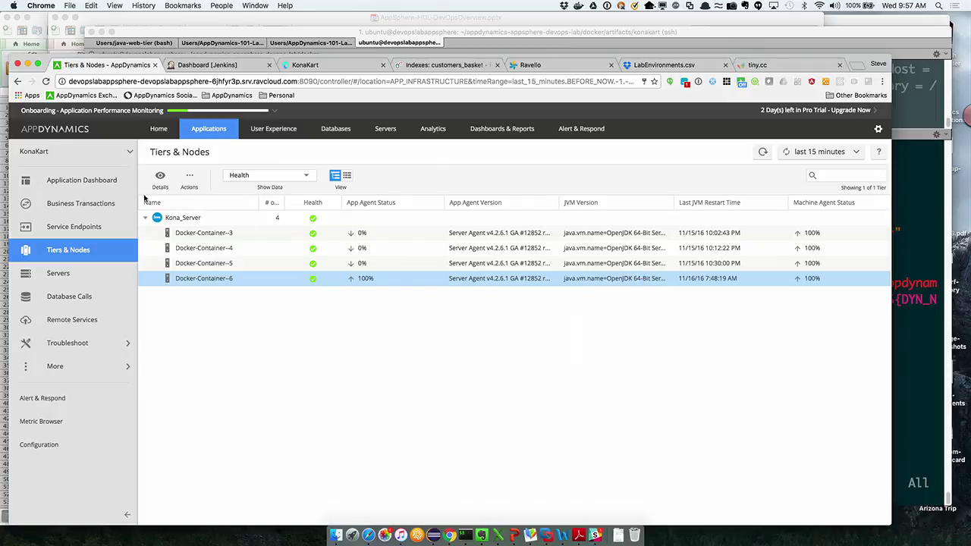
pyautogui.click(111, 188)
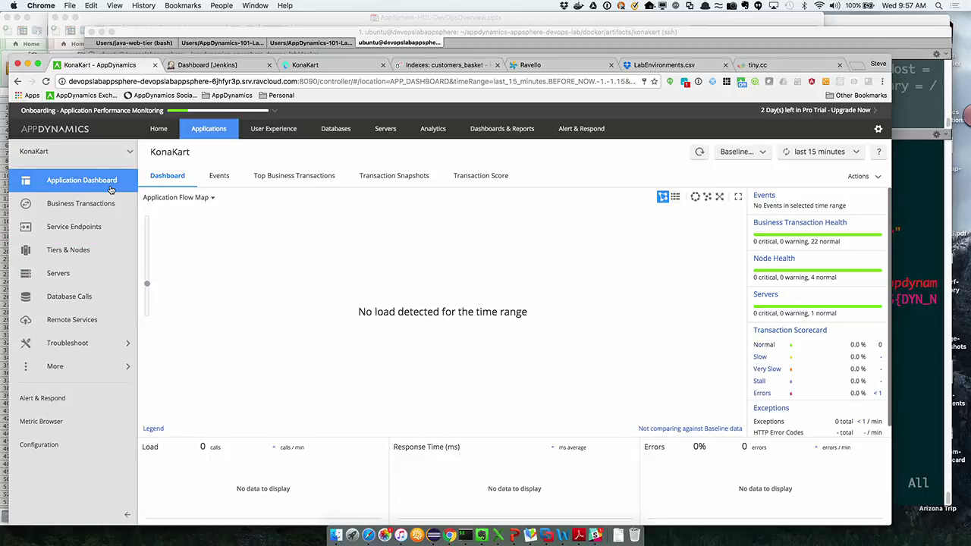
# Open the transaction detection configuration of the Kona_Server tier and select the NeoLoad custom match rule.
pyautogui.click(38, 448)
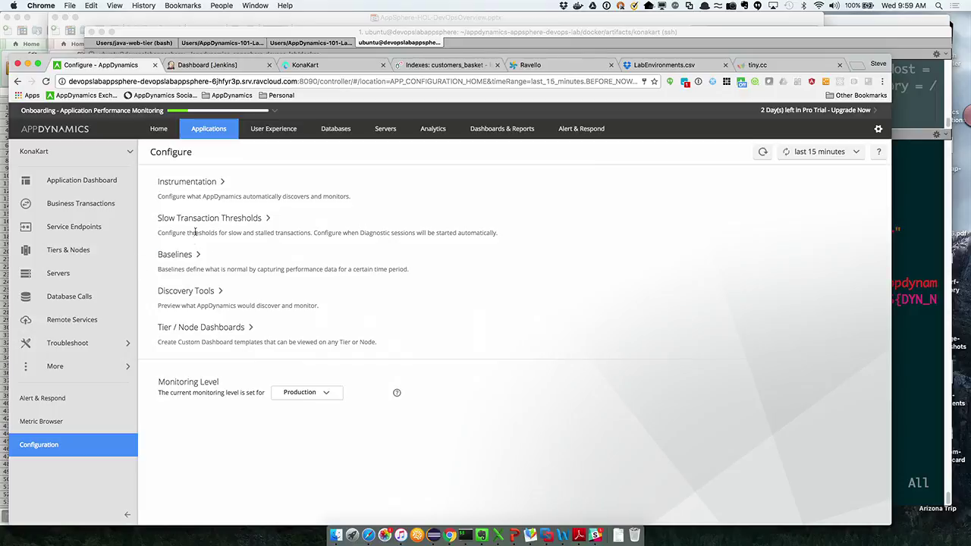
pyautogui.click(206, 184)
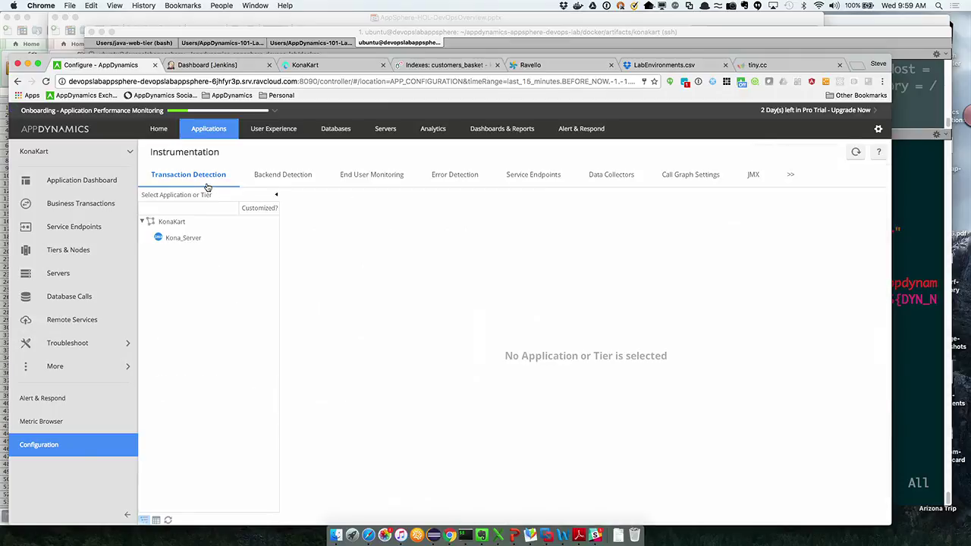
pyautogui.click(186, 242)
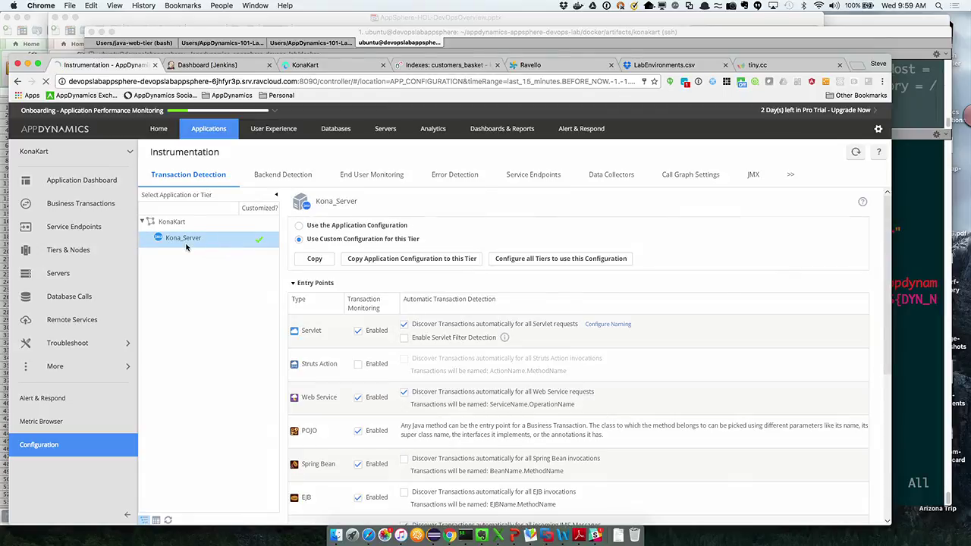
pyautogui.scroll(-5, 456, 267)
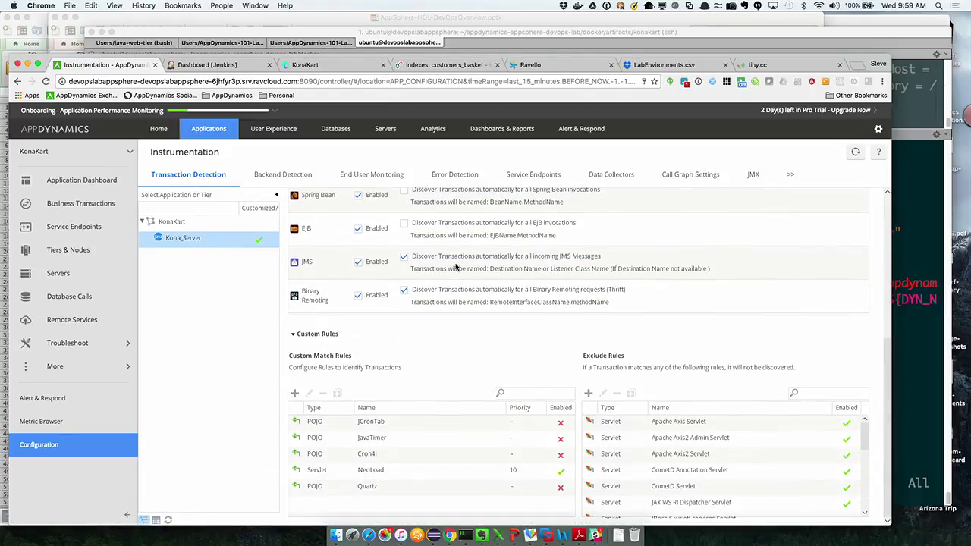
pyautogui.click(438, 478)
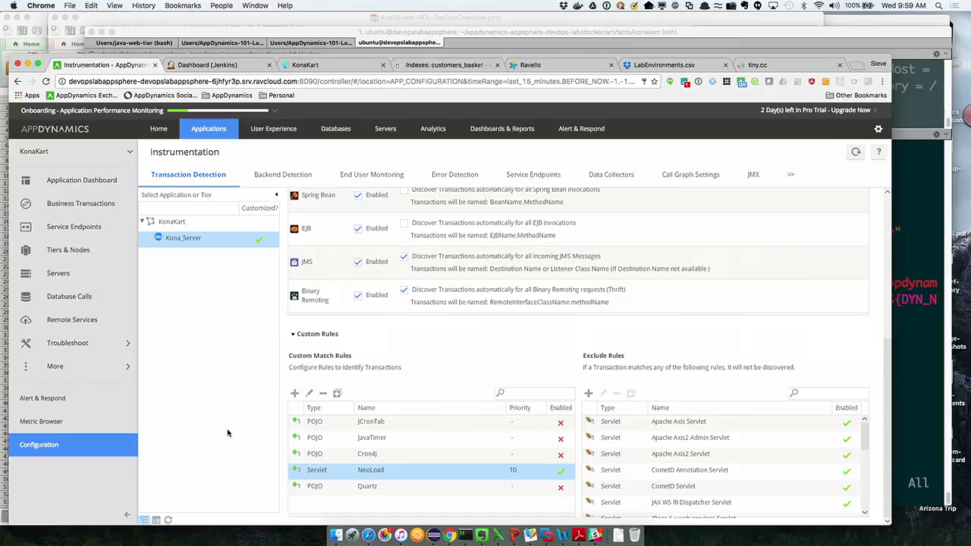
# Start a new Servlet custom match rule named LoadTest with priority 10.
pyautogui.click(294, 395)
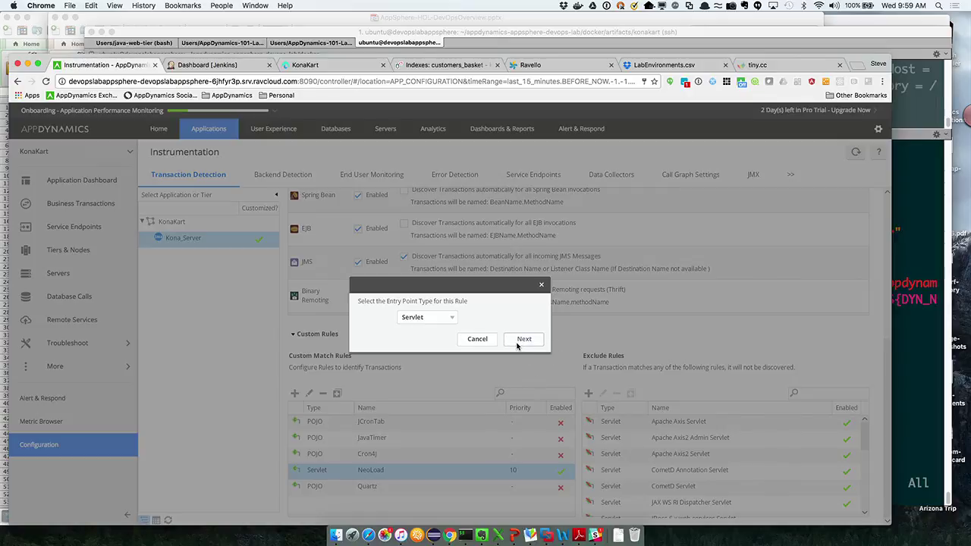
pyautogui.click(517, 343)
pyautogui.click(480, 171)
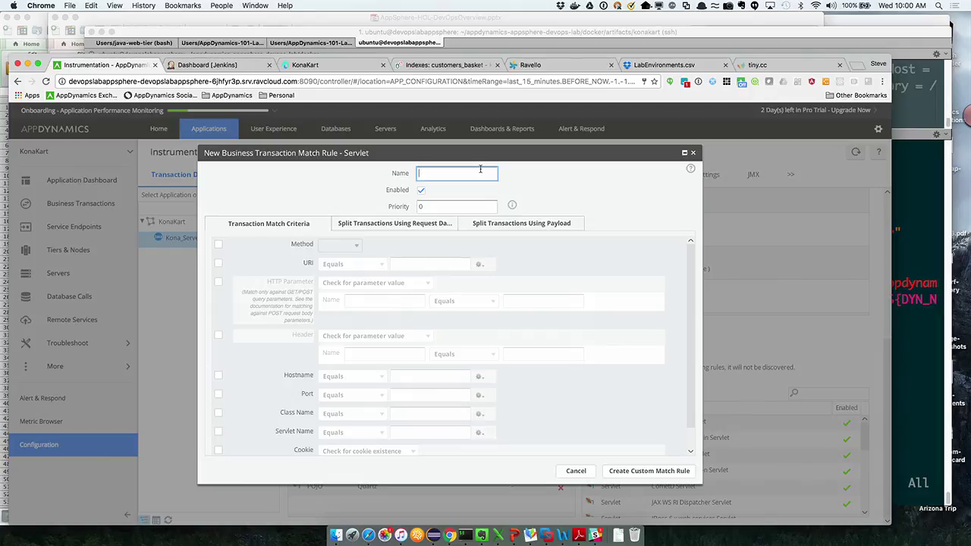
pyautogui.write('LoadTest')
pyautogui.click(459, 204)
pyautogui.write('10')
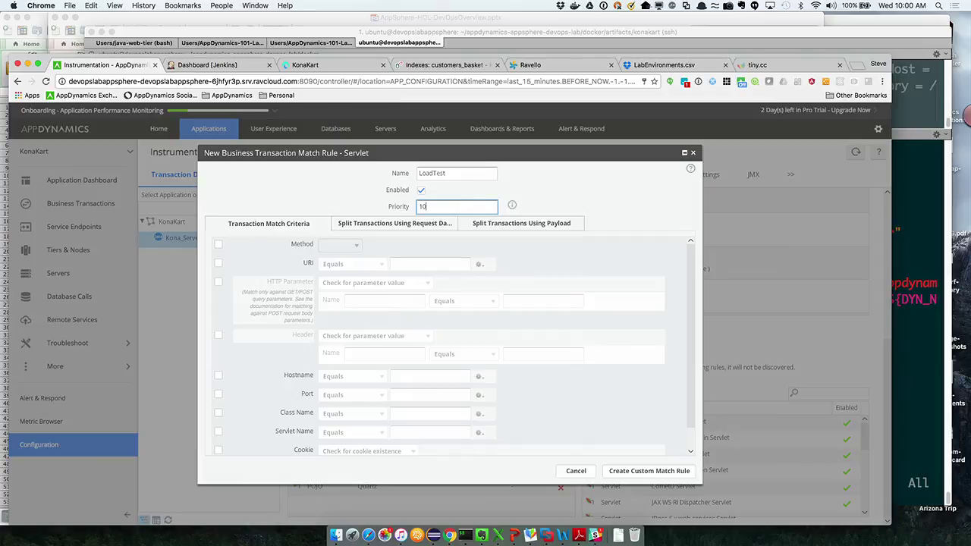
# Enable the HTTP Parameter match criterion and check the custom match rule slide in PowerPoint before returning to the rule in Chrome.
pyautogui.click(219, 288)
pyautogui.click(218, 283)
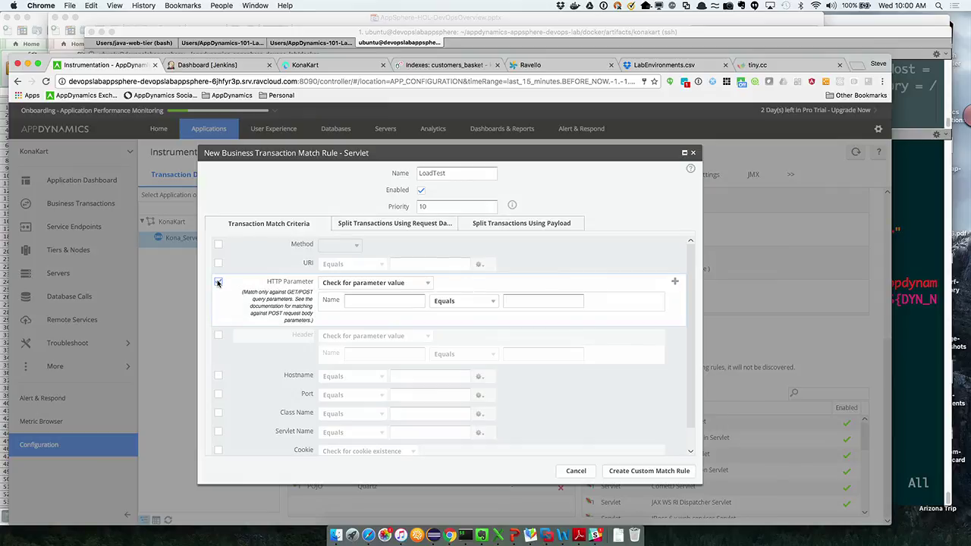
pyautogui.click(513, 535)
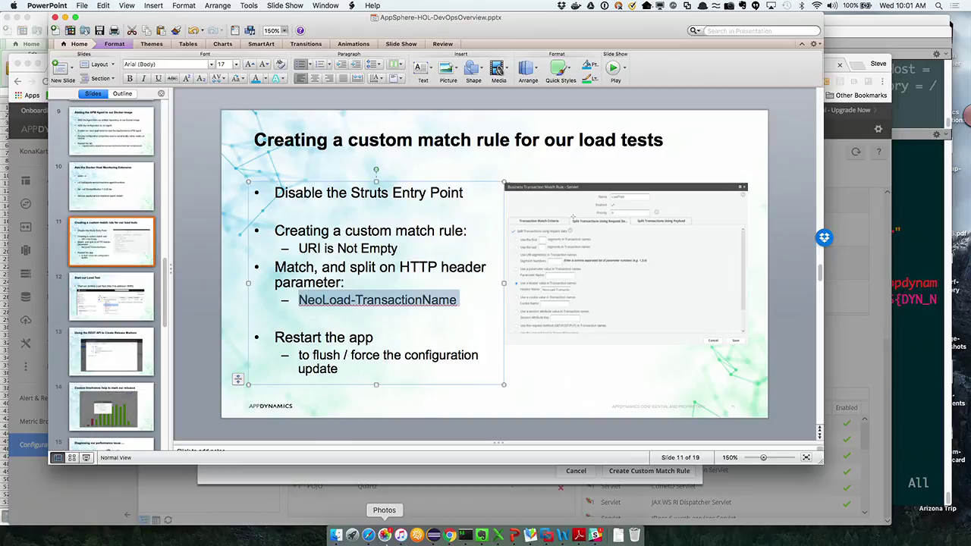
pyautogui.click(335, 483)
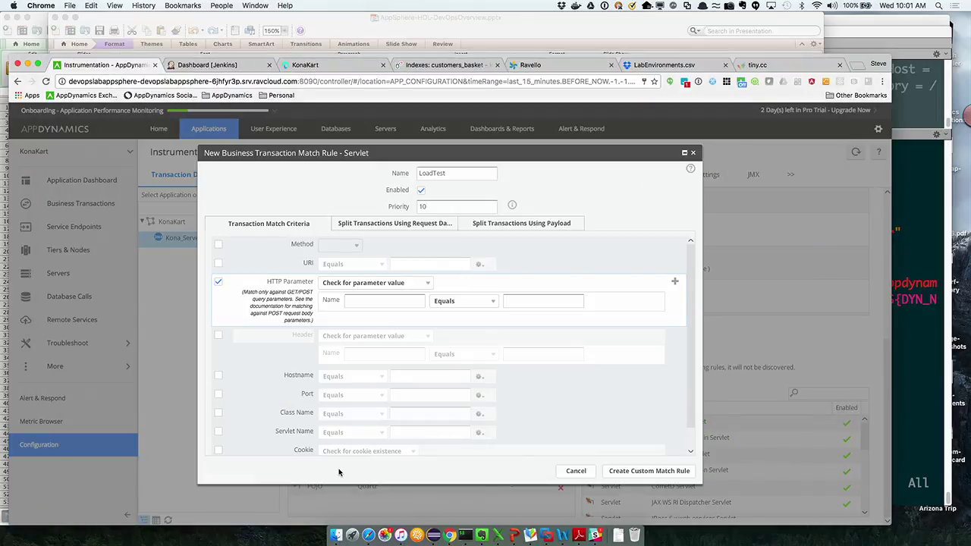
# Enable the URI match criterion and set its condition to Is Not Empty.
pyautogui.click(218, 263)
pyautogui.click(370, 264)
pyautogui.scroll(-1, 350, 311)
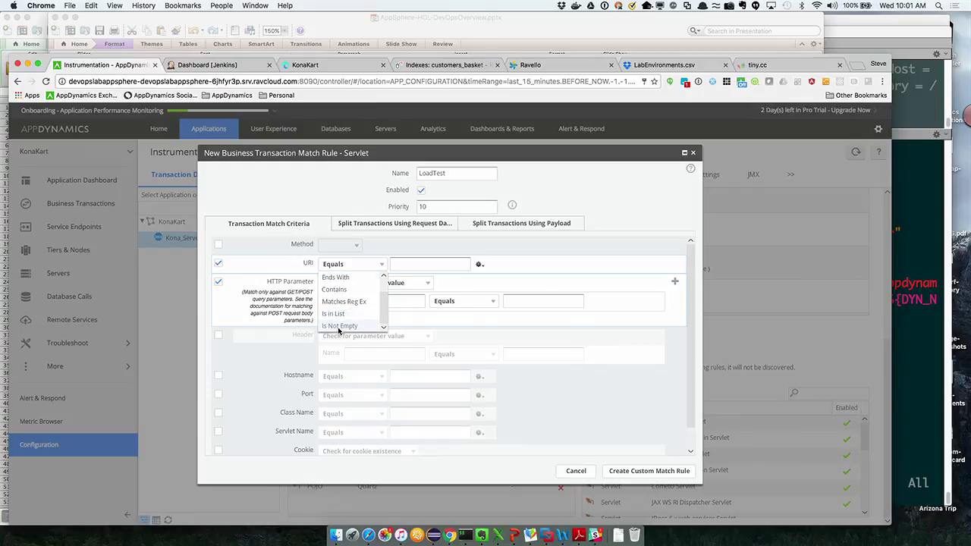
pyautogui.click(339, 327)
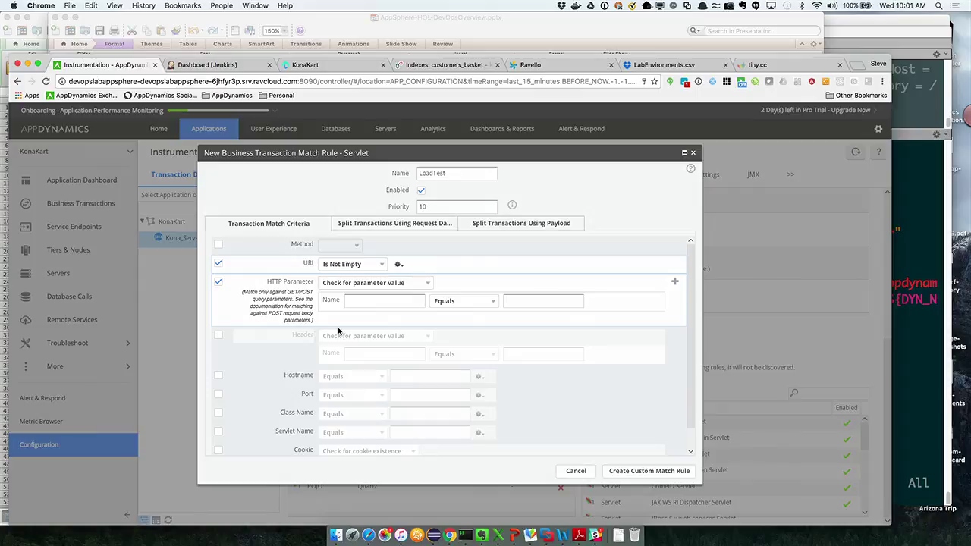
# Set the HTTP Parameter criterion to check for parameter existence, consult the PowerPoint slide, and enter the parameter name ad-TransactionName in Chrome.
pyautogui.click(408, 285)
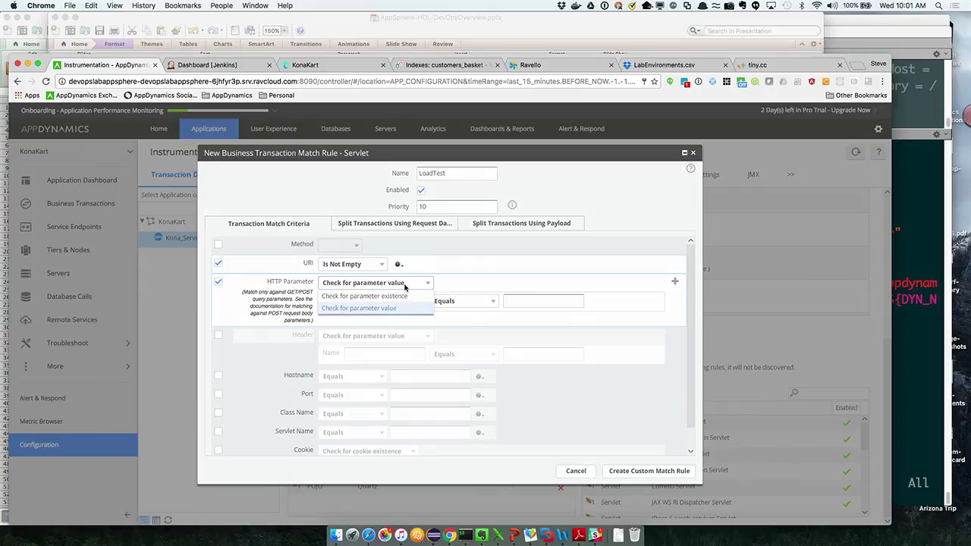
pyautogui.click(397, 295)
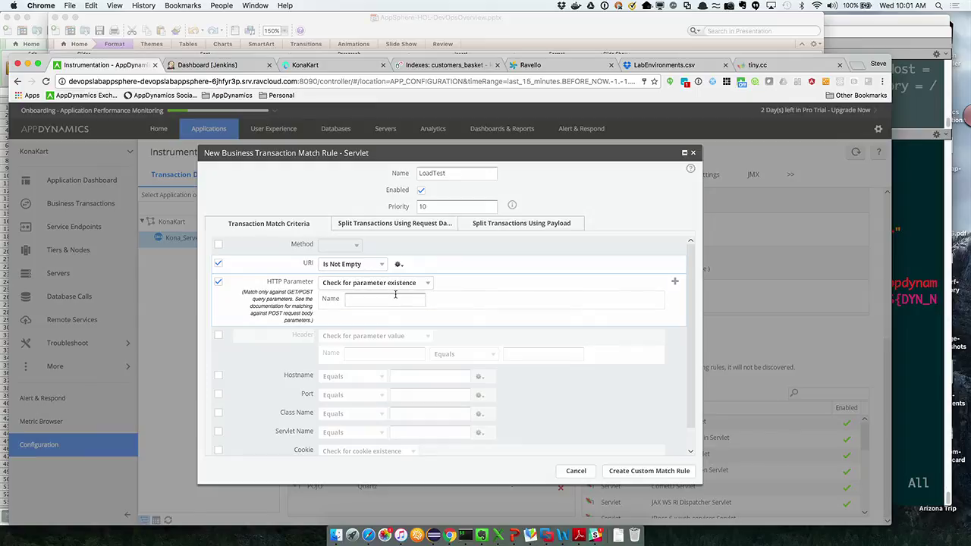
pyautogui.click(515, 535)
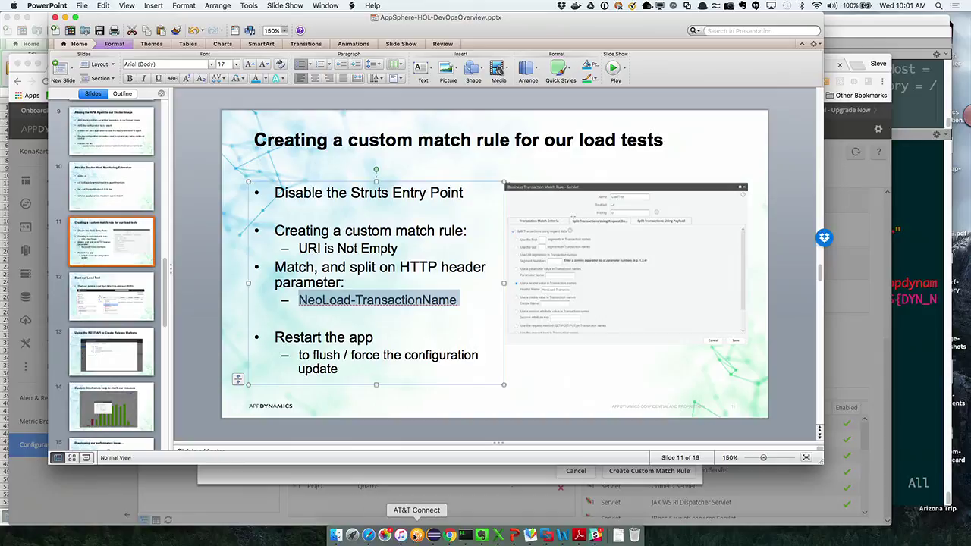
pyautogui.click(450, 535)
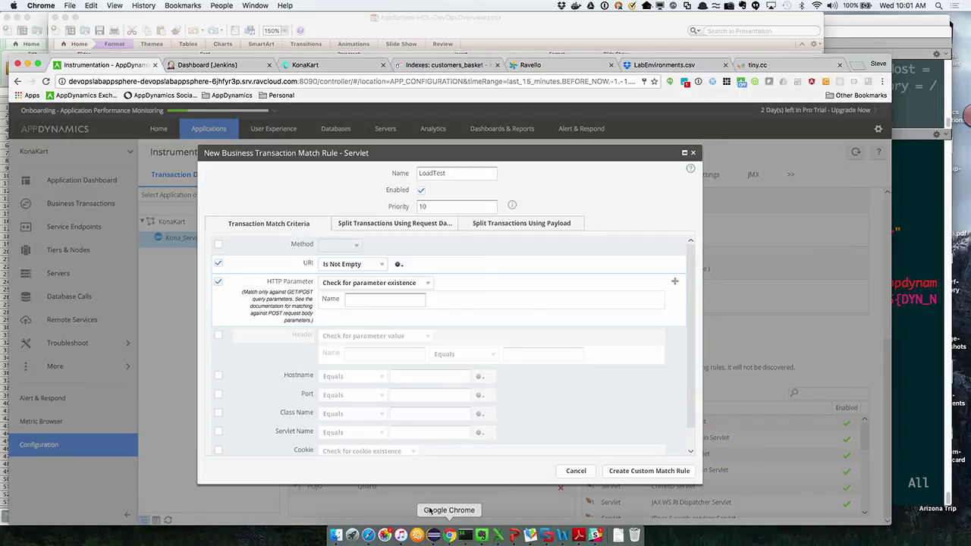
pyautogui.click(358, 298)
pyautogui.write('ad-TransactionName')
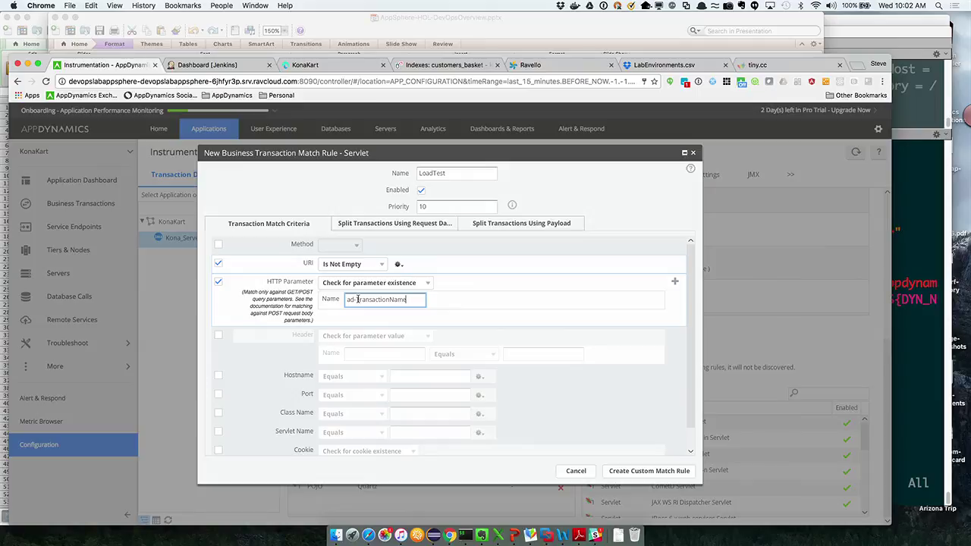
# Split transactions using a header value in the transaction names, checking the PowerPoint slide and setting the header name to TransactionName in Chrome.
pyautogui.click(383, 224)
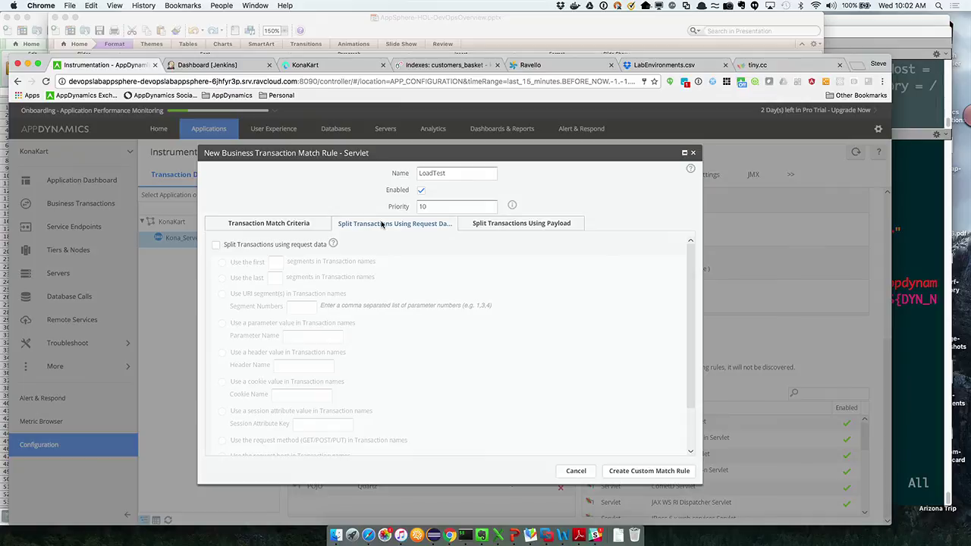
pyautogui.click(294, 246)
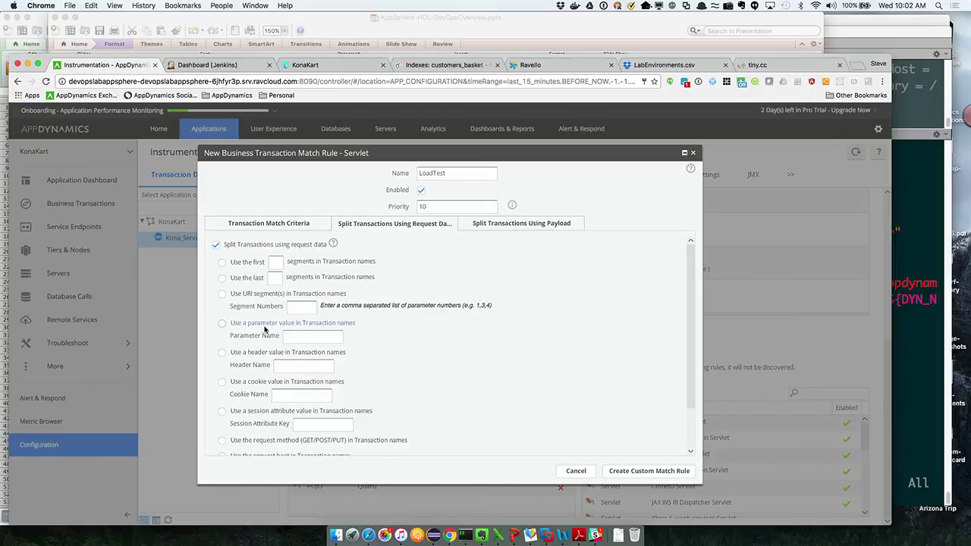
pyautogui.click(250, 353)
pyautogui.click(514, 535)
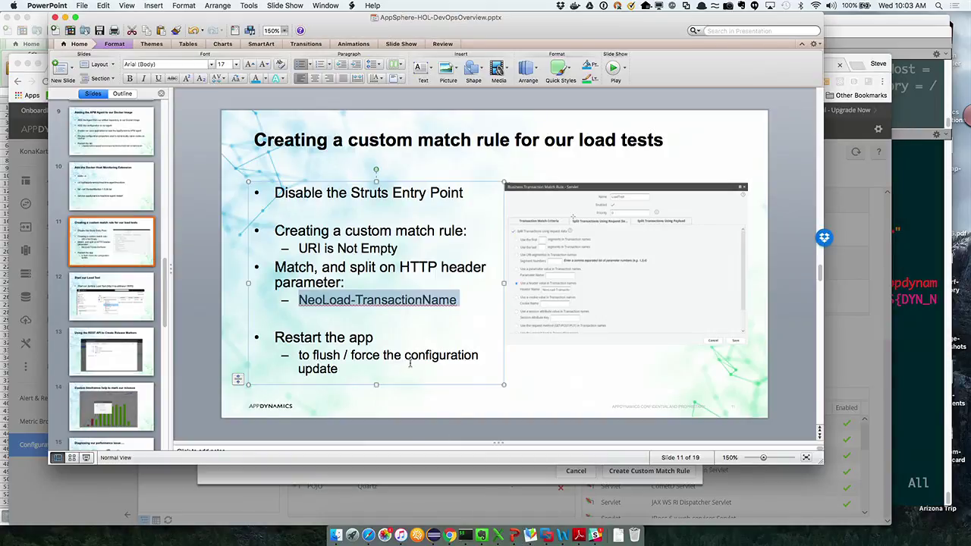
pyautogui.click(339, 479)
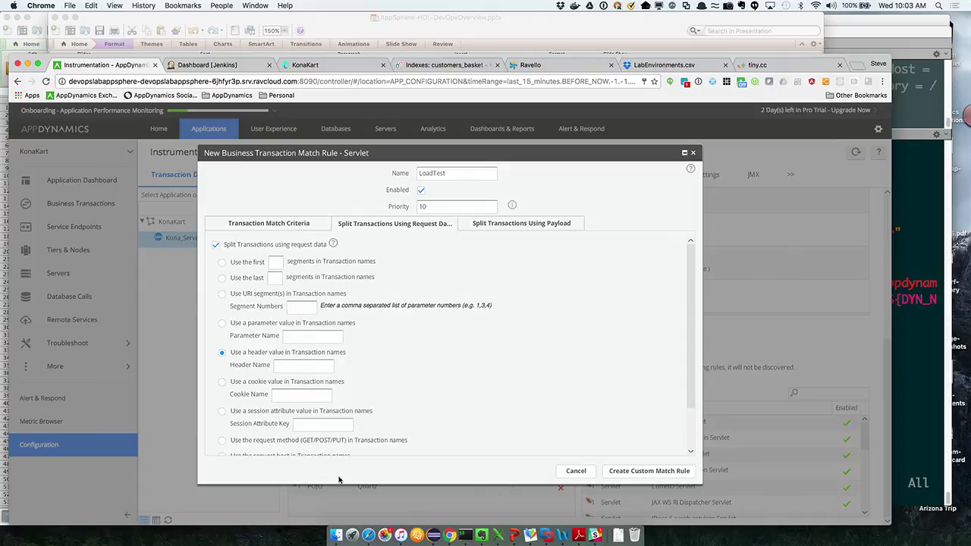
pyautogui.click(301, 365)
pyautogui.write('TransactionName')
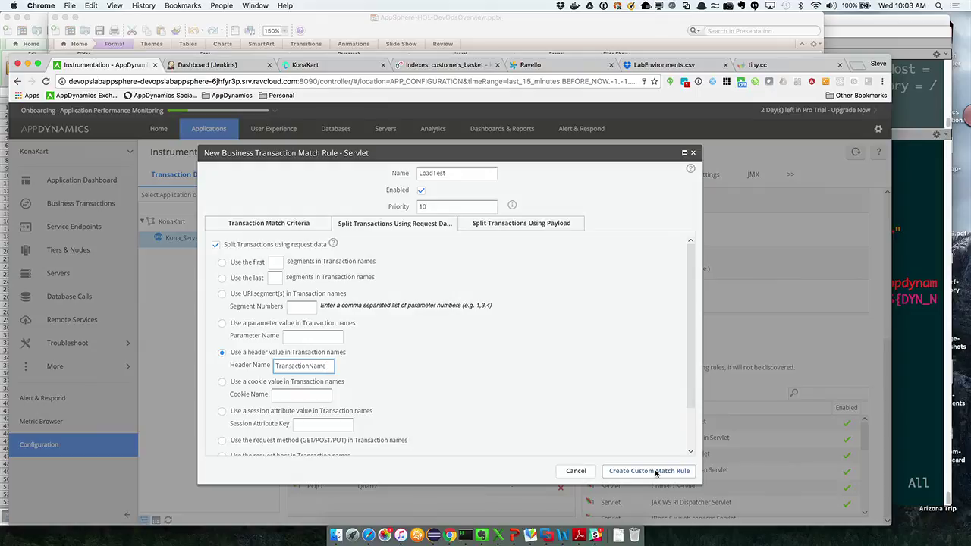
# Compare the rule settings with the PowerPoint slide, return to Chrome and create the LoadTest custom match rule, accepting HTTP parameter detection.
pyautogui.click(515, 536)
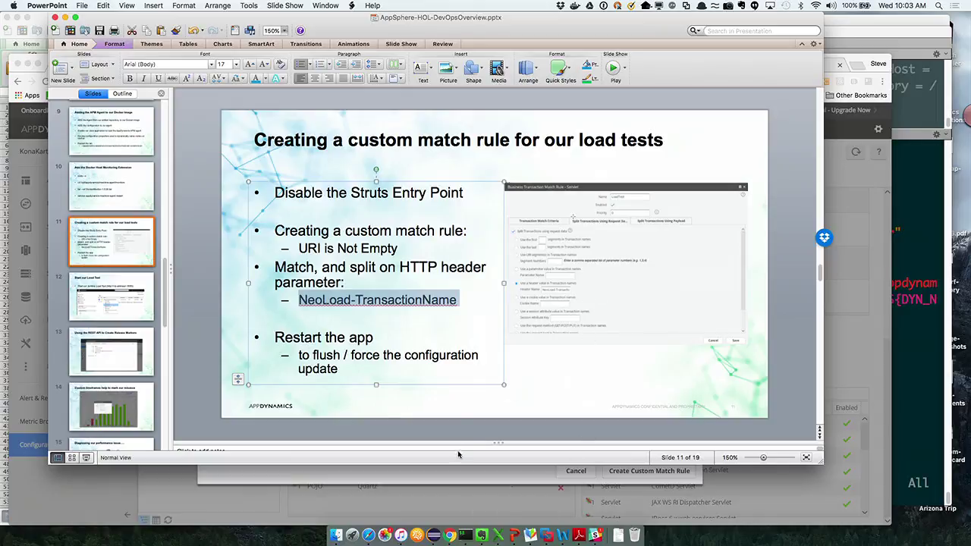
pyautogui.click(451, 536)
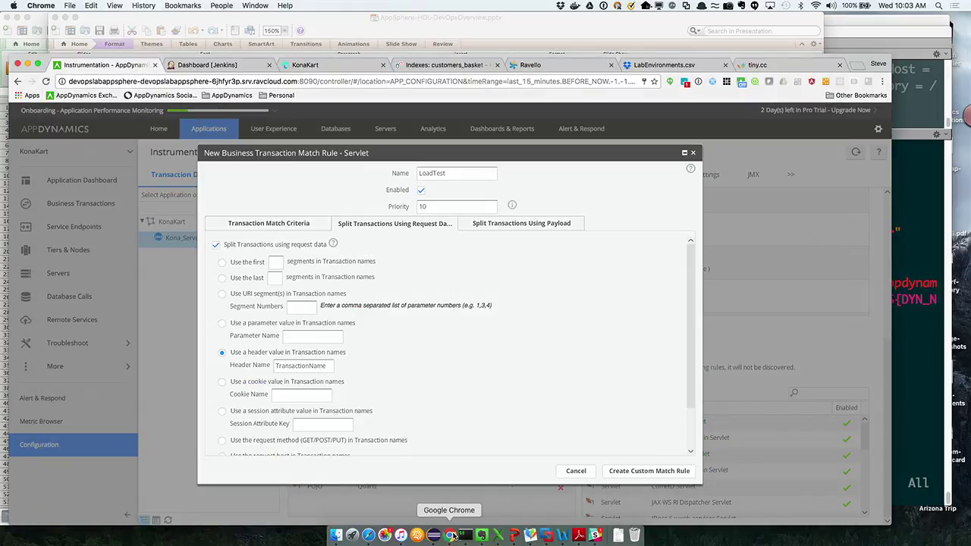
pyautogui.click(634, 472)
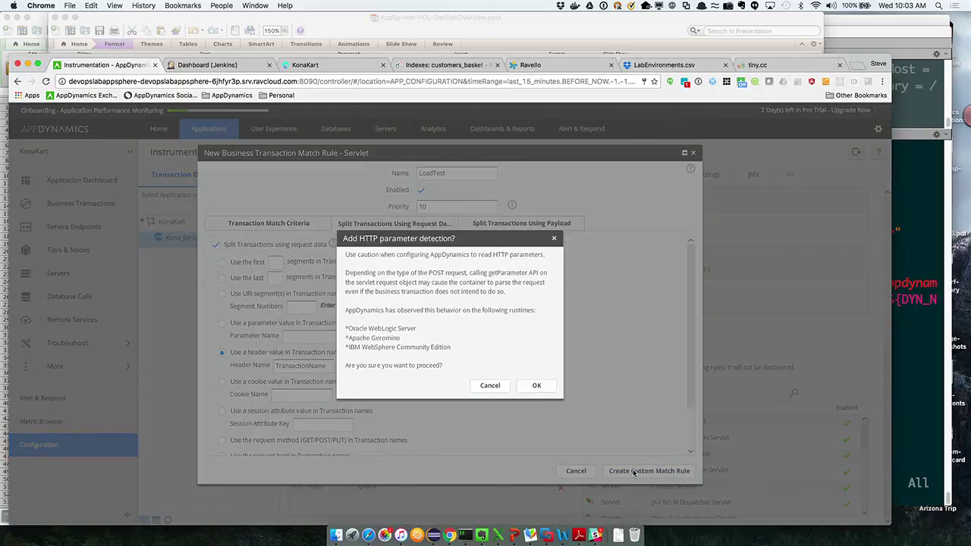
pyautogui.click(544, 391)
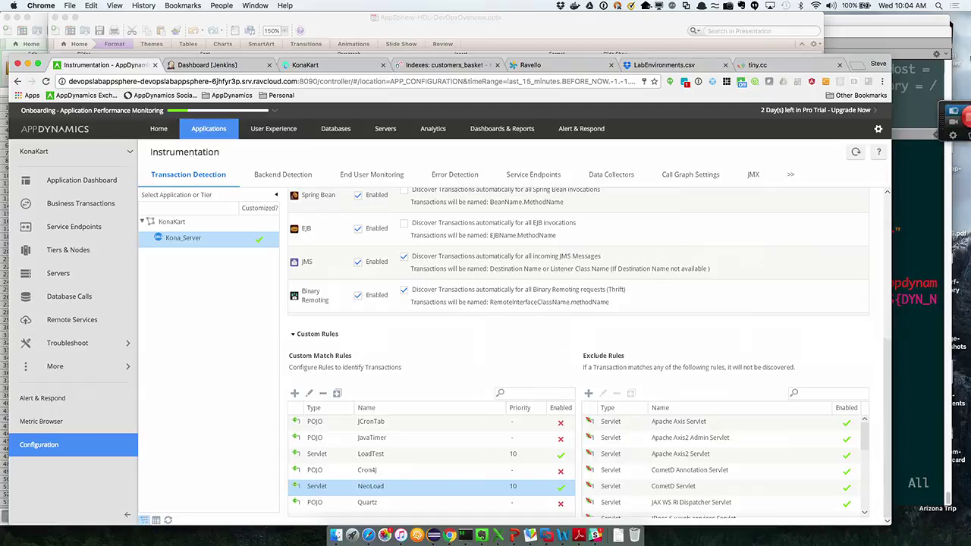
# Switch to iTerm, enlarge the Docker log pane, stop the running KonaKart containers and restart the lab with ./start-lab.sh.
pyautogui.click(913, 81)
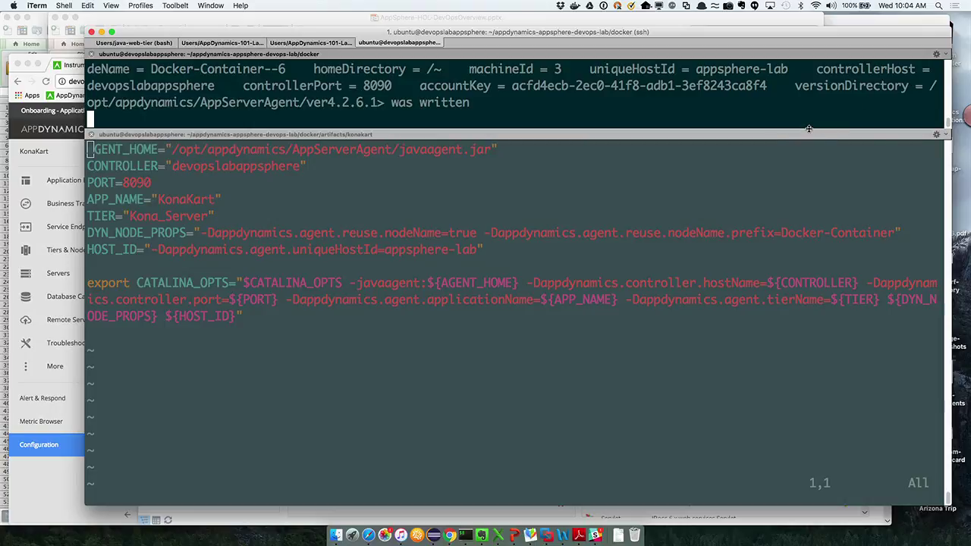
pyautogui.moveTo(809, 130); pyautogui.dragTo(809, 253)
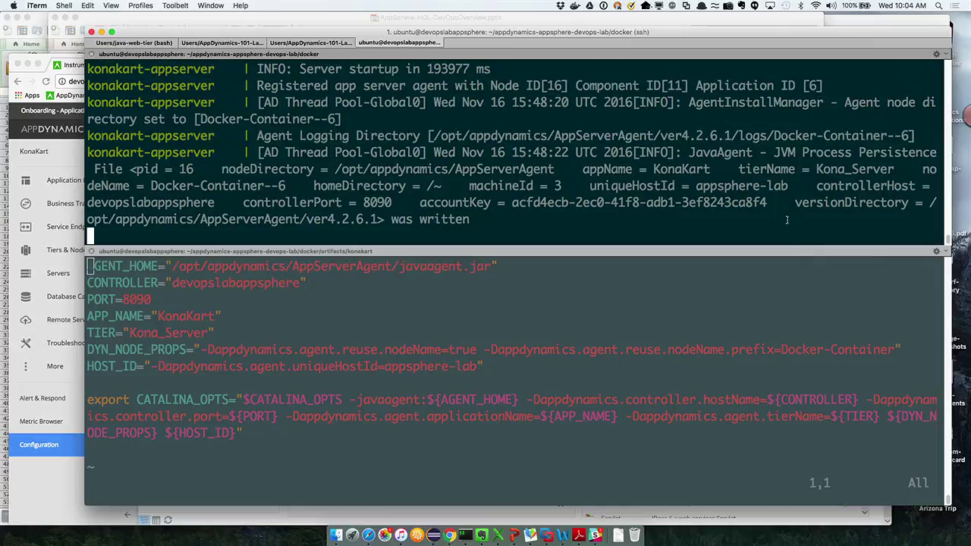
pyautogui.hotkey('ctrl', 'c')
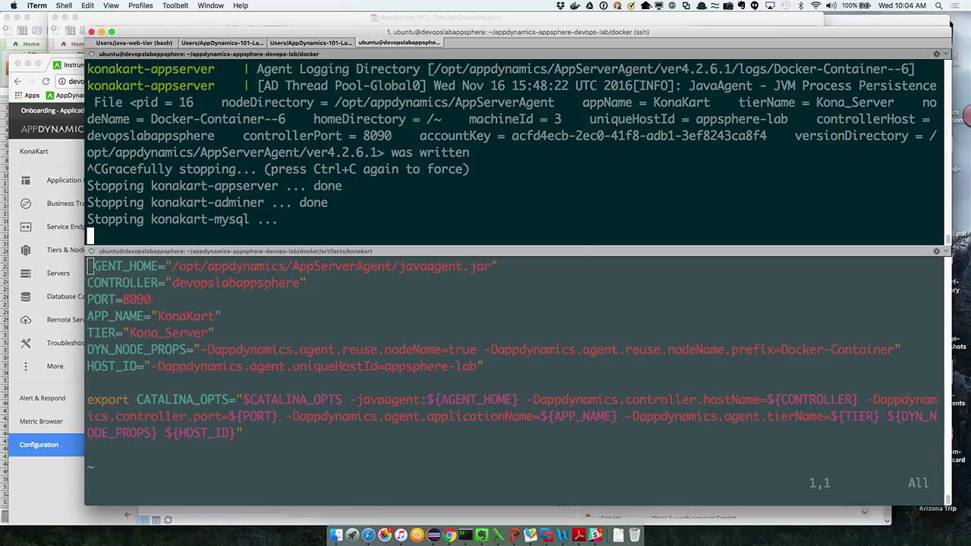
pyautogui.write('./start-lab.sh')
pyautogui.press('Return')
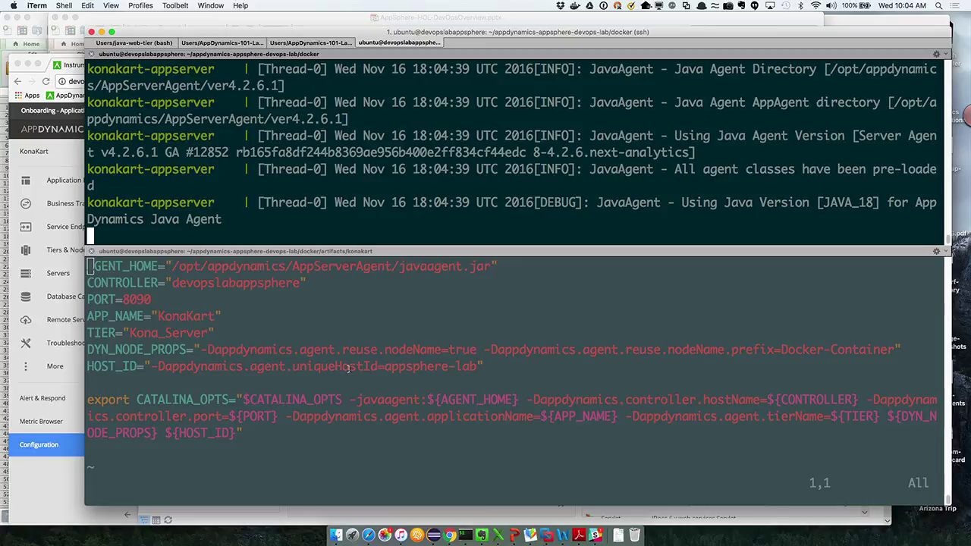
# Switch to Chrome, view the Jenkins dashboard and reload the KonaKart storefront, leaving the browser window in its normal size.
pyautogui.press('super+Tab')
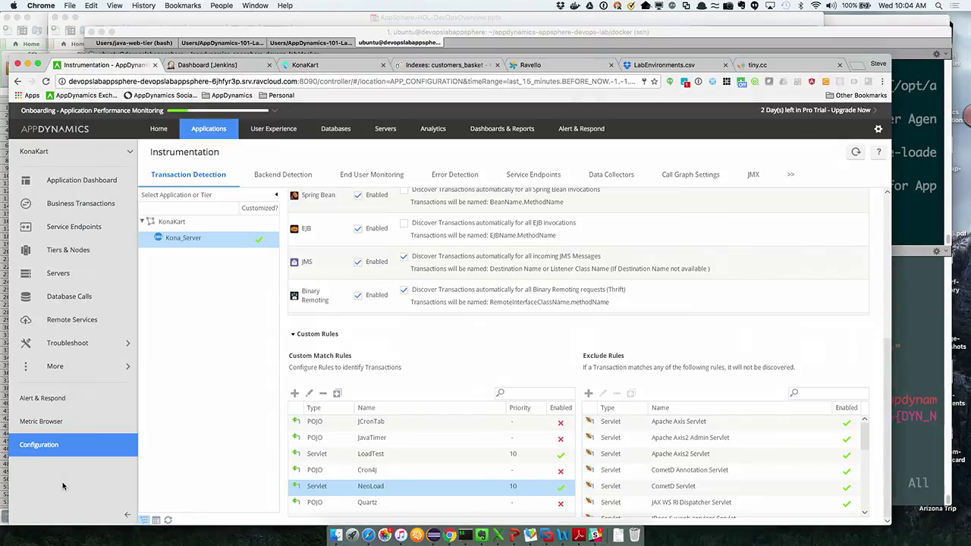
pyautogui.click(222, 67)
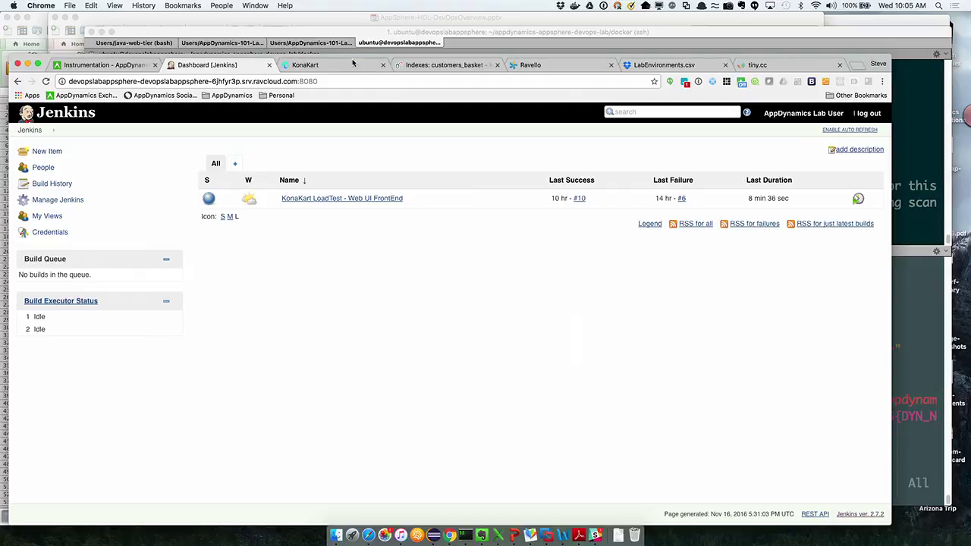
pyautogui.click(343, 67)
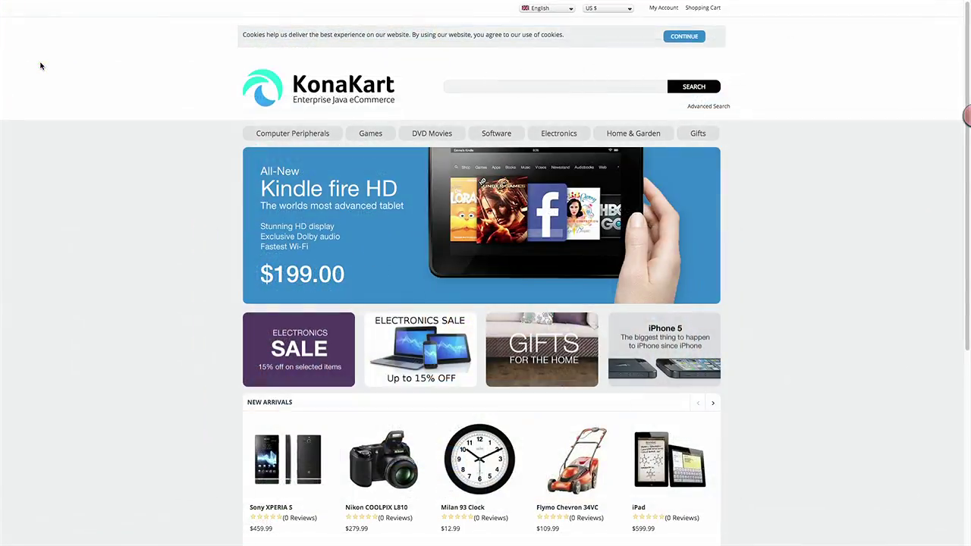
pyautogui.moveTo(105, 1)
pyautogui.click(37, 38)
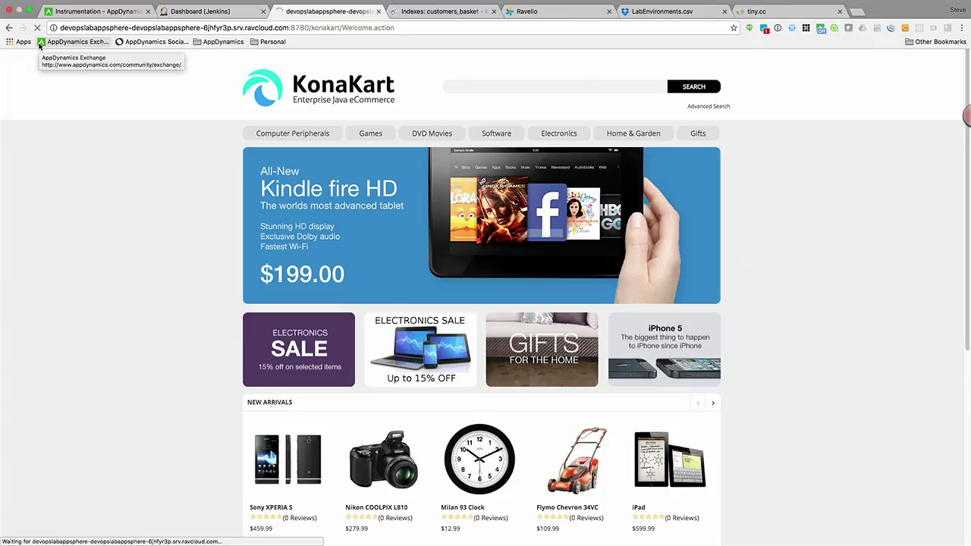
pyautogui.click(40, 45)
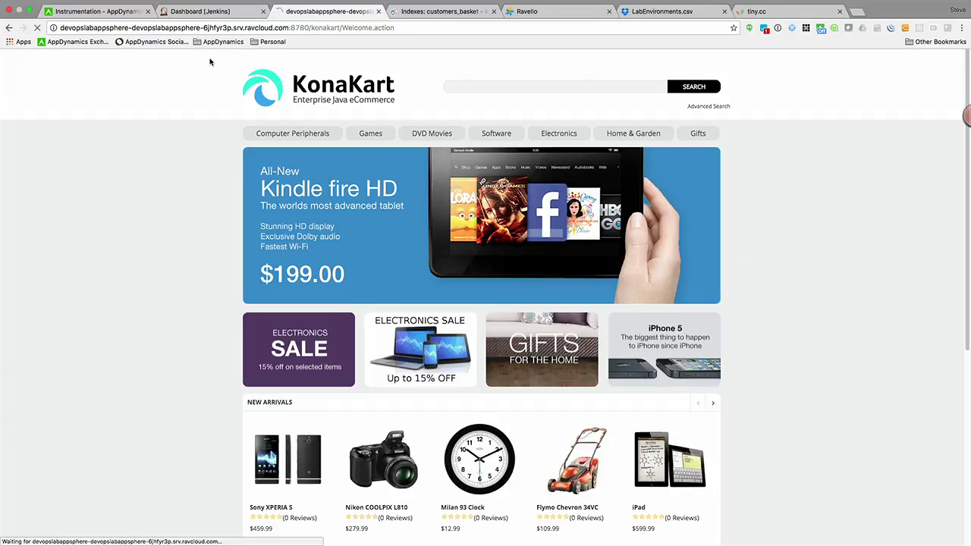
pyautogui.moveTo(94, 2)
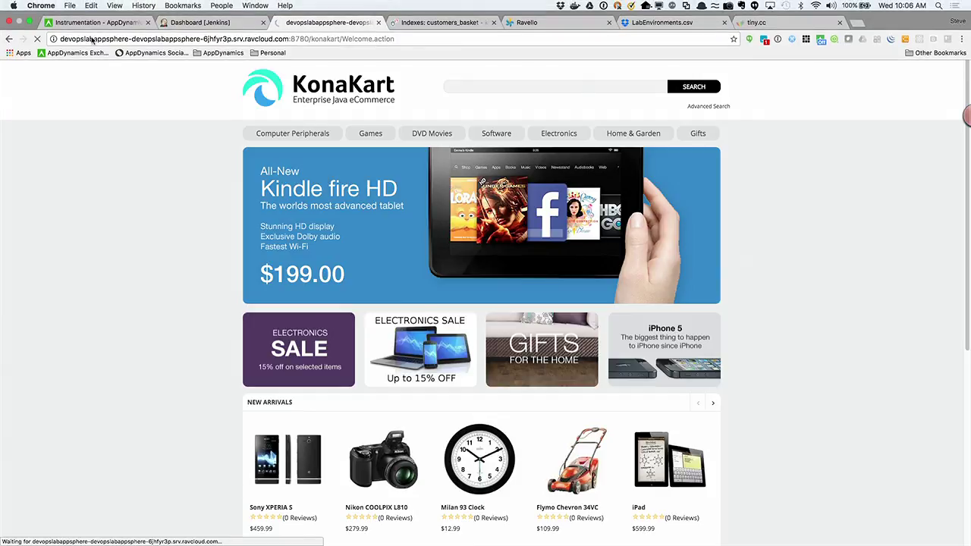
pyautogui.click(28, 22)
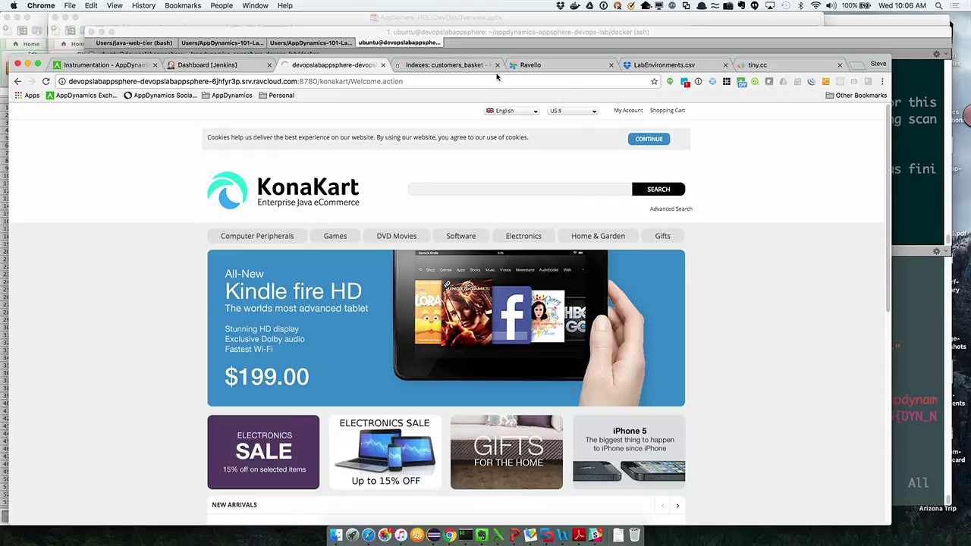
# Check the app server's startup log in iTerm and reload the KonaKart storefront in Chrome.
pyautogui.click(916, 174)
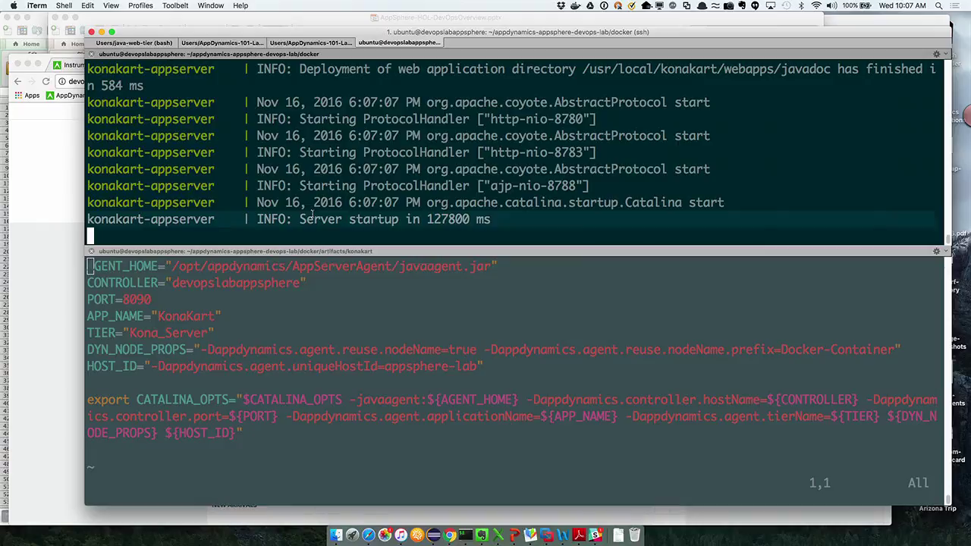
pyautogui.click(68, 197)
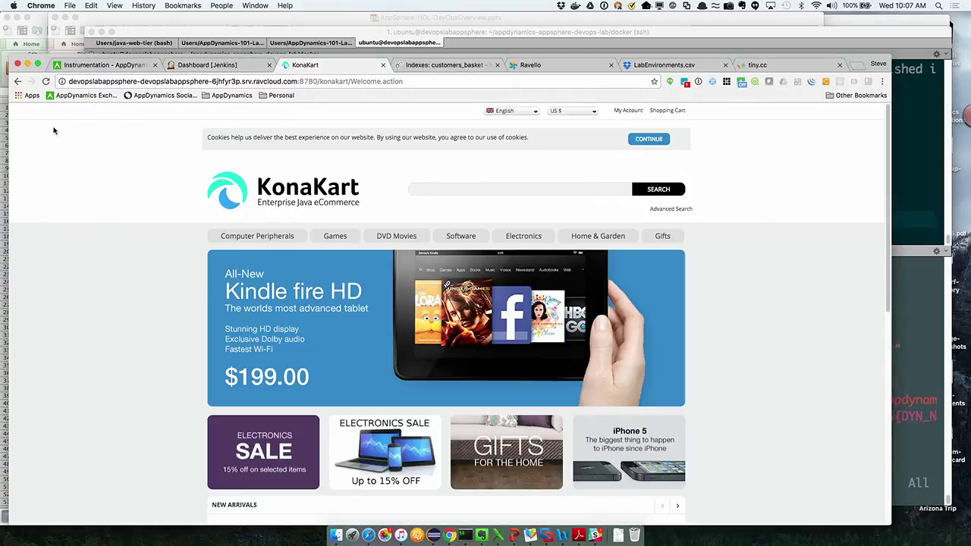
pyautogui.click(46, 83)
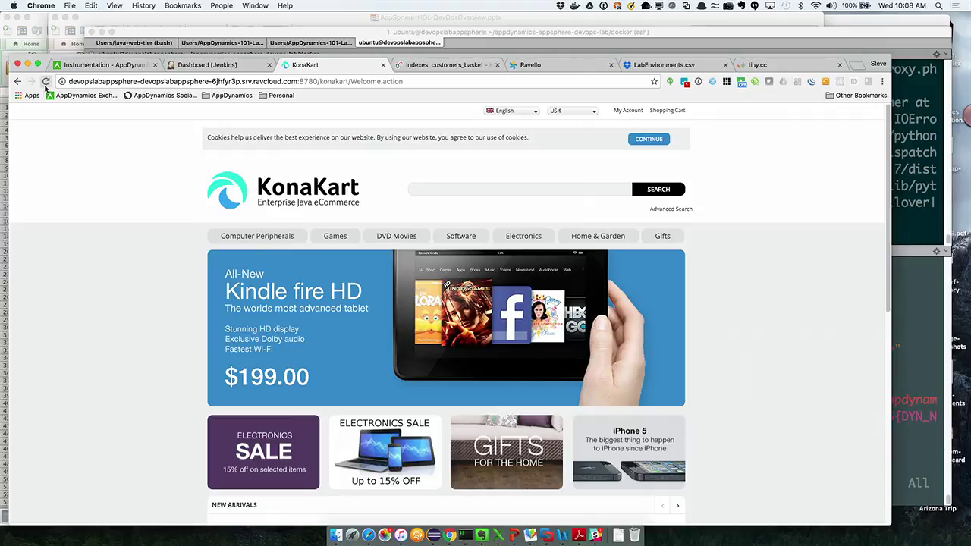
# Reload the Jenkins dashboard and log in with the saved username and password.
pyautogui.click(201, 65)
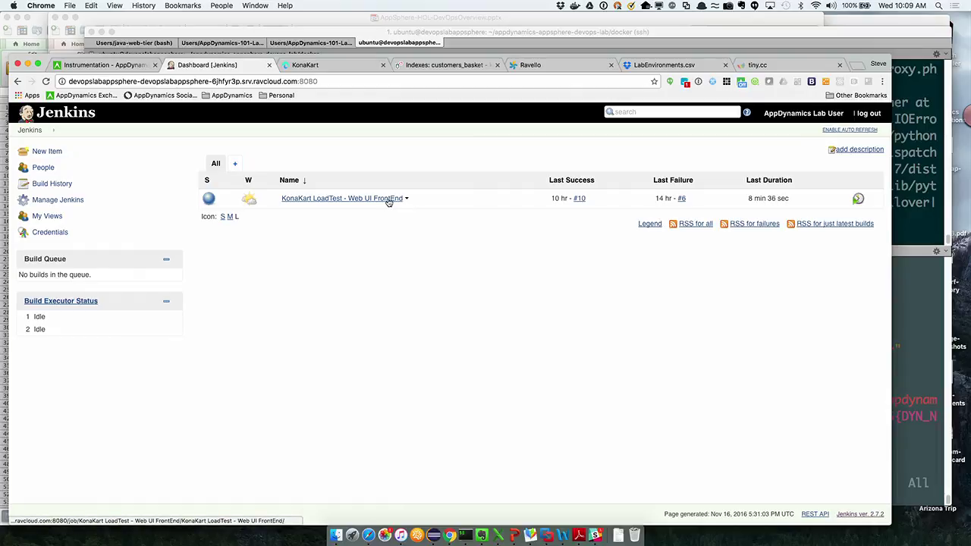
pyautogui.click(46, 81)
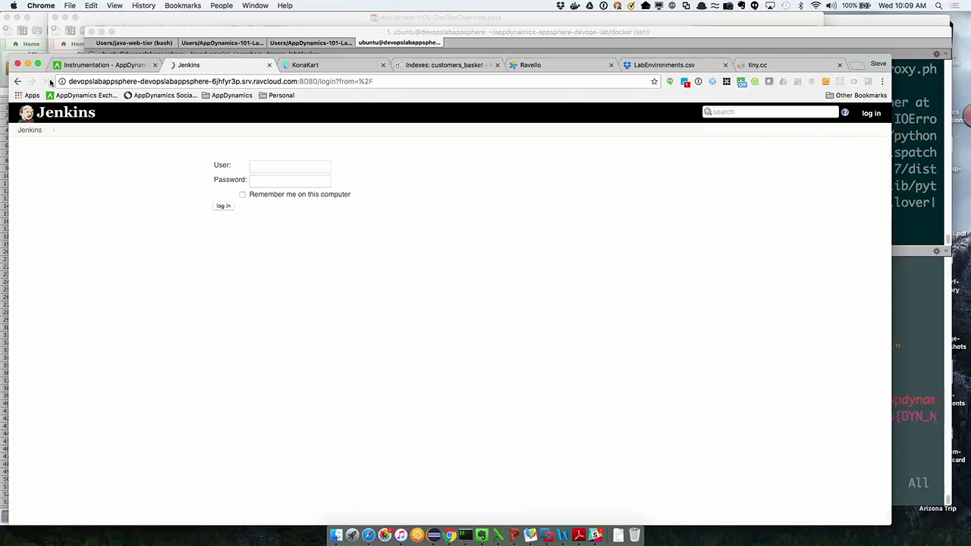
pyautogui.write('ad')
pyautogui.press('Down')
pyautogui.press('Return')
pyautogui.press('Tab')
pyautogui.press('Return')
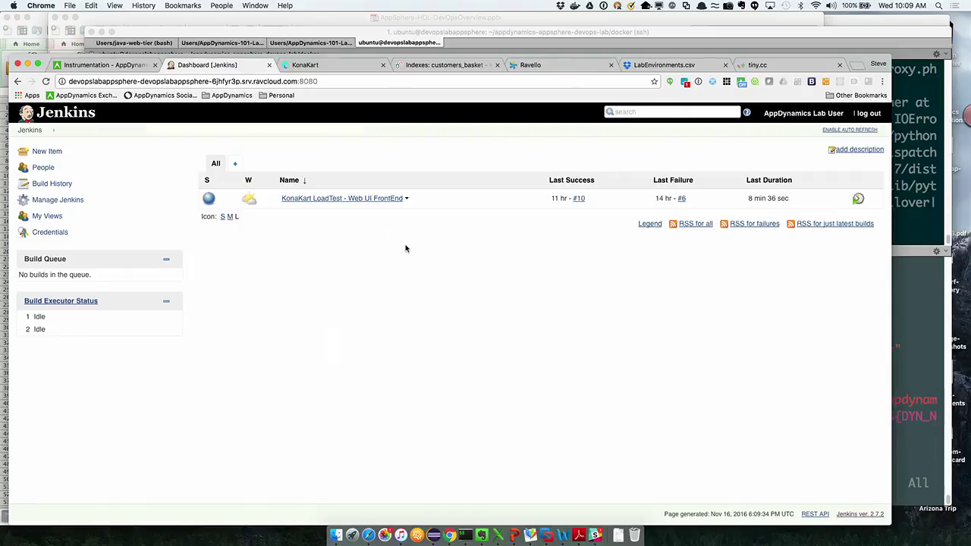
# Start a build of the KonaKart LoadTest - Web UI FrontEnd job and open the KonaKart application dashboard in AppDynamics.
pyautogui.click(408, 200)
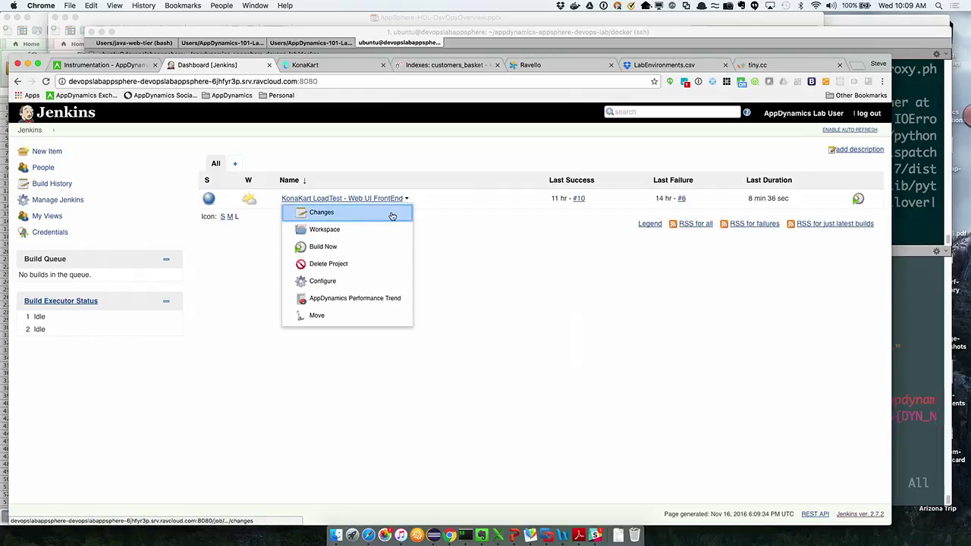
pyautogui.click(362, 250)
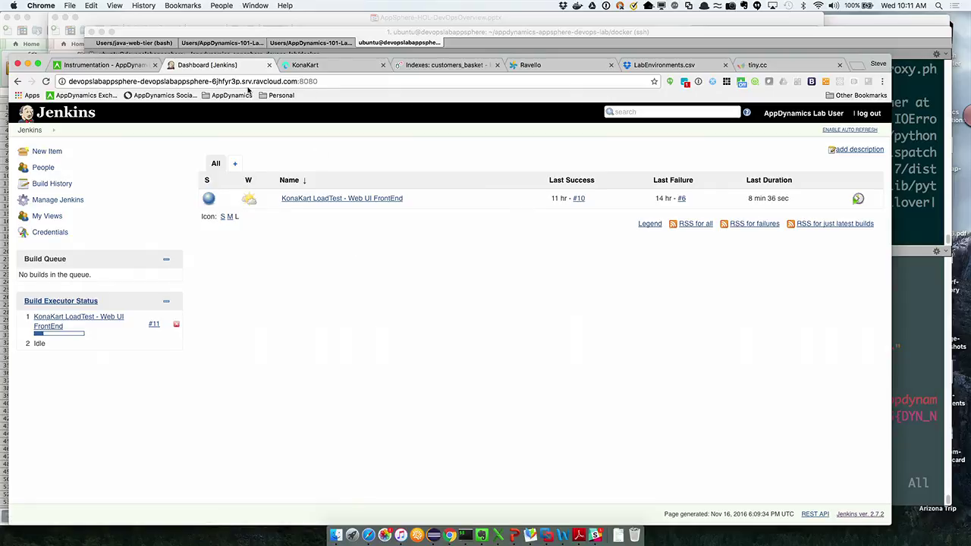
pyautogui.click(106, 66)
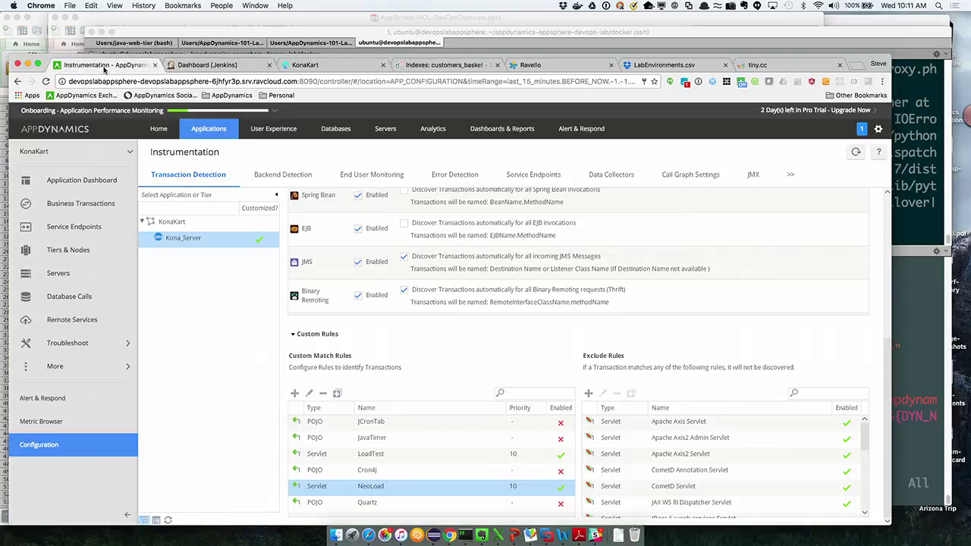
pyautogui.click(74, 184)
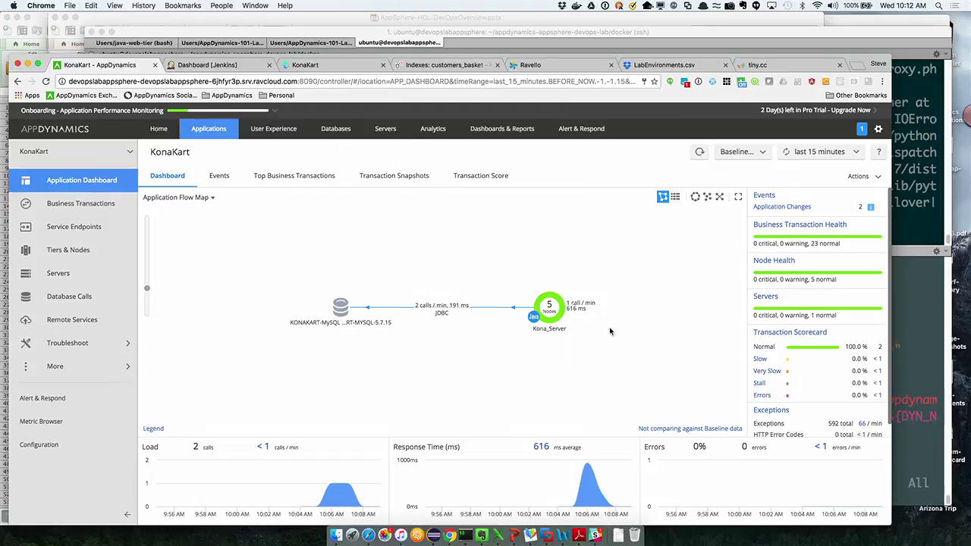
# Inspect the Kona_Server tier's summary, then open the Docker Monitor-AppSphereLab dashboard and examine its Total vs Running Containers chart.
pyautogui.moveTo(557, 311)
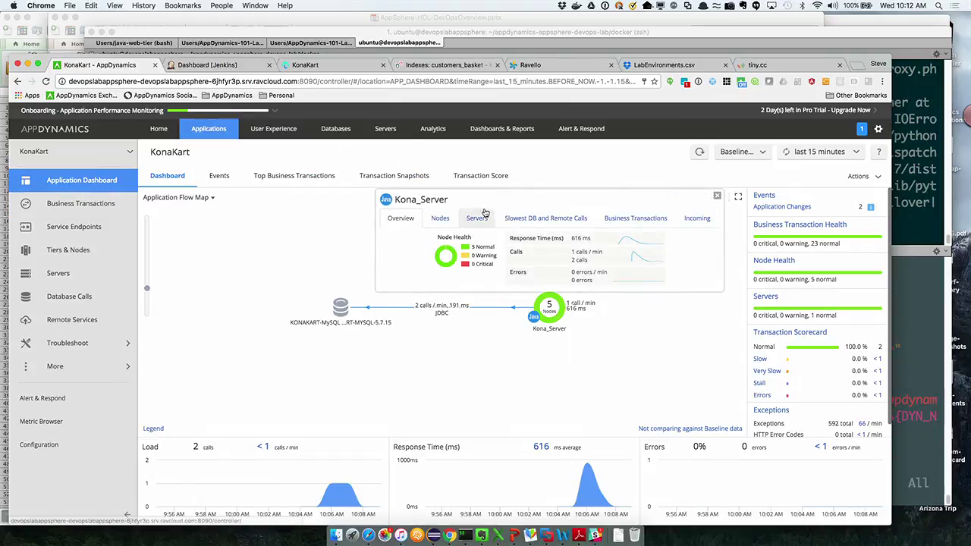
pyautogui.click(447, 219)
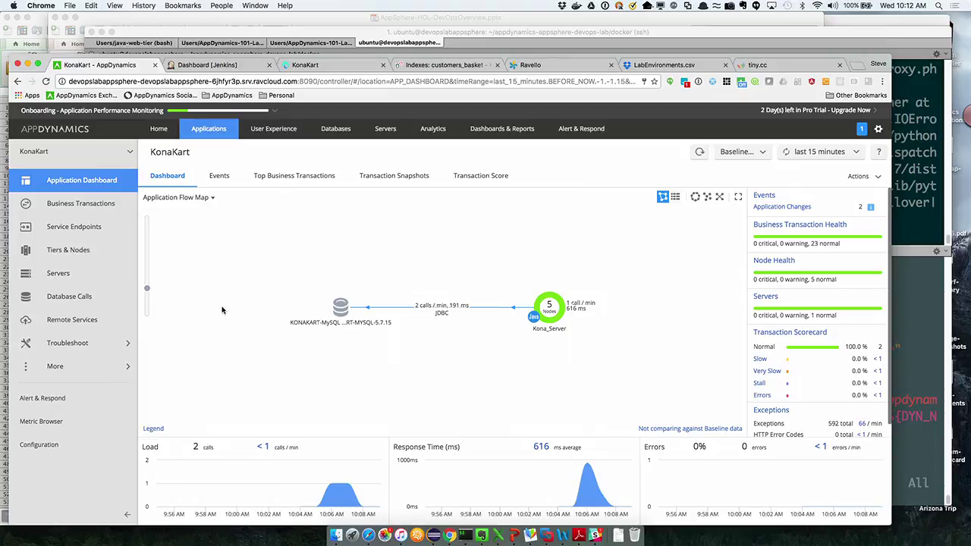
pyautogui.click(491, 130)
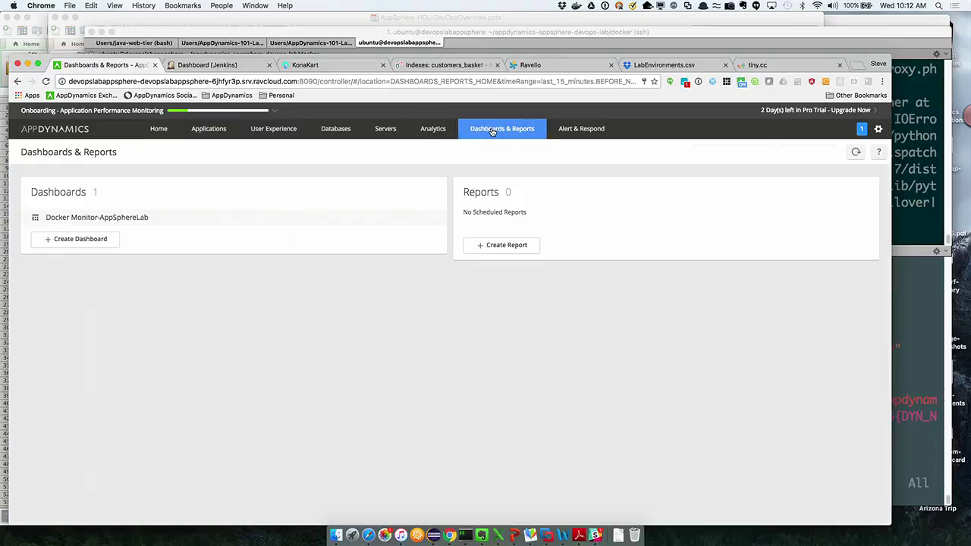
pyautogui.click(145, 226)
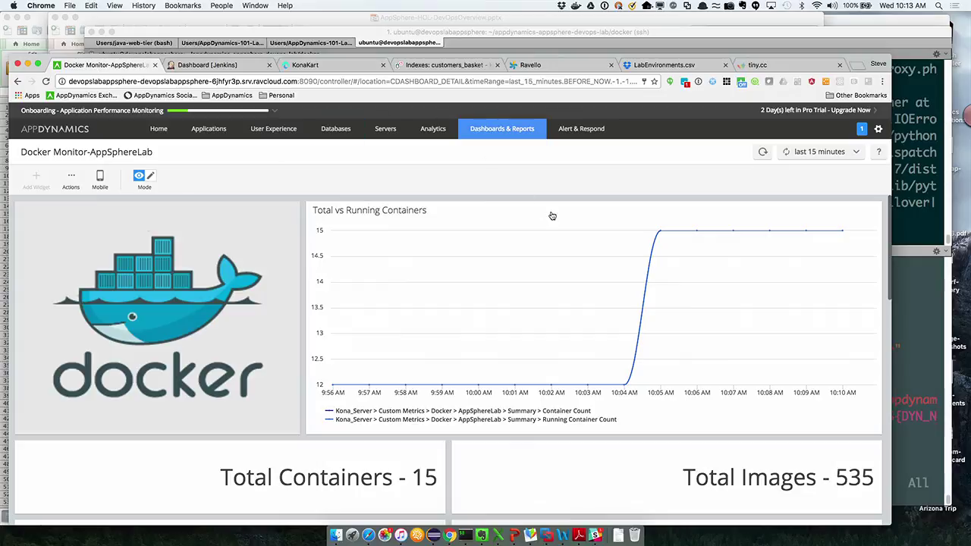
pyautogui.moveTo(655, 234)
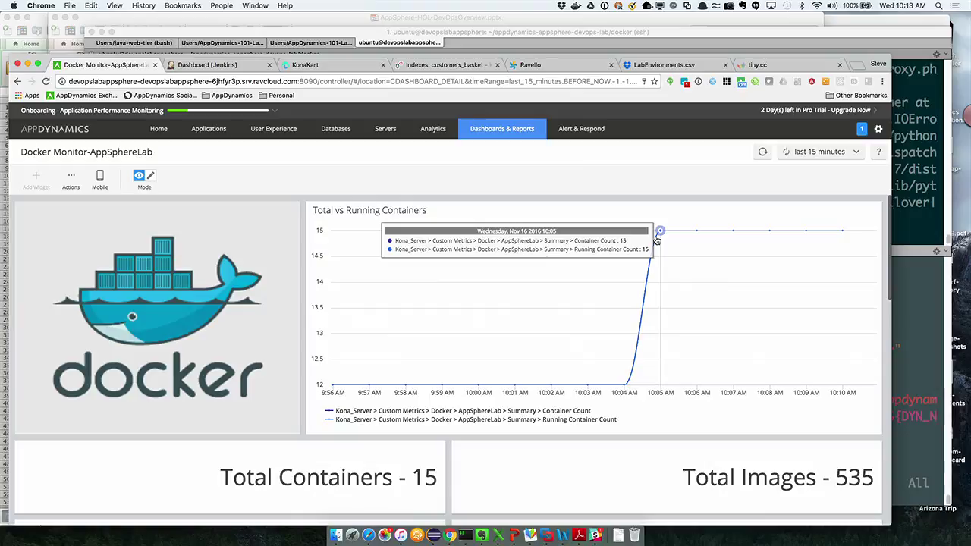
pyautogui.click(502, 129)
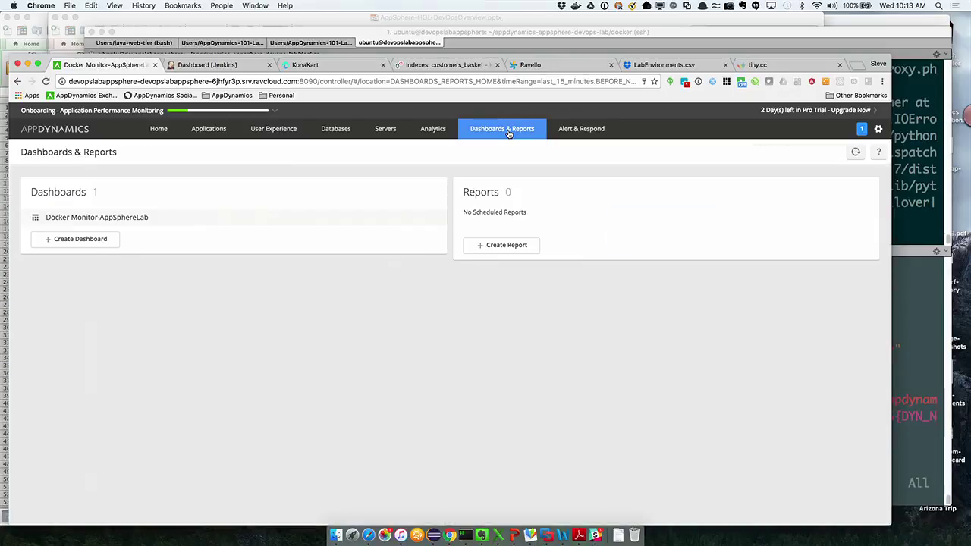
pyautogui.click(69, 196)
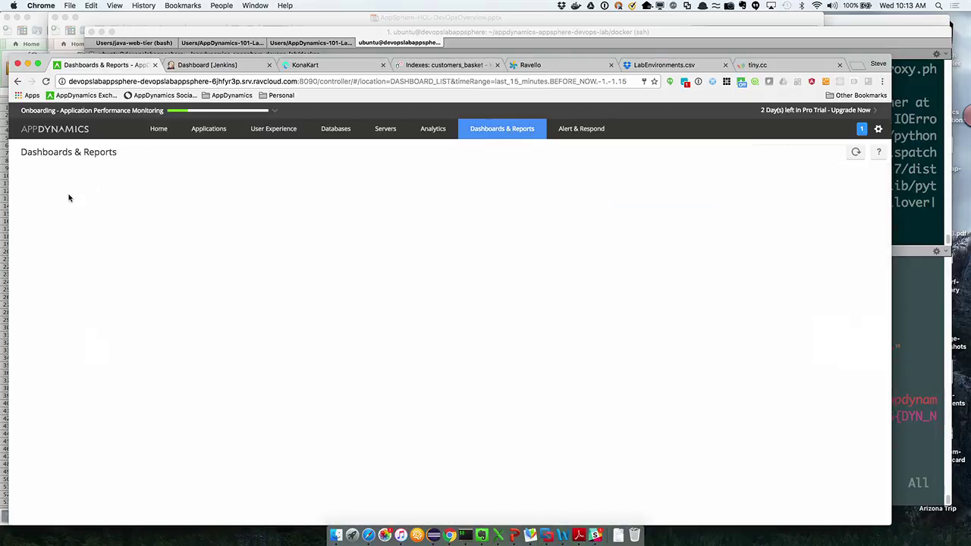
pyautogui.click(89, 222)
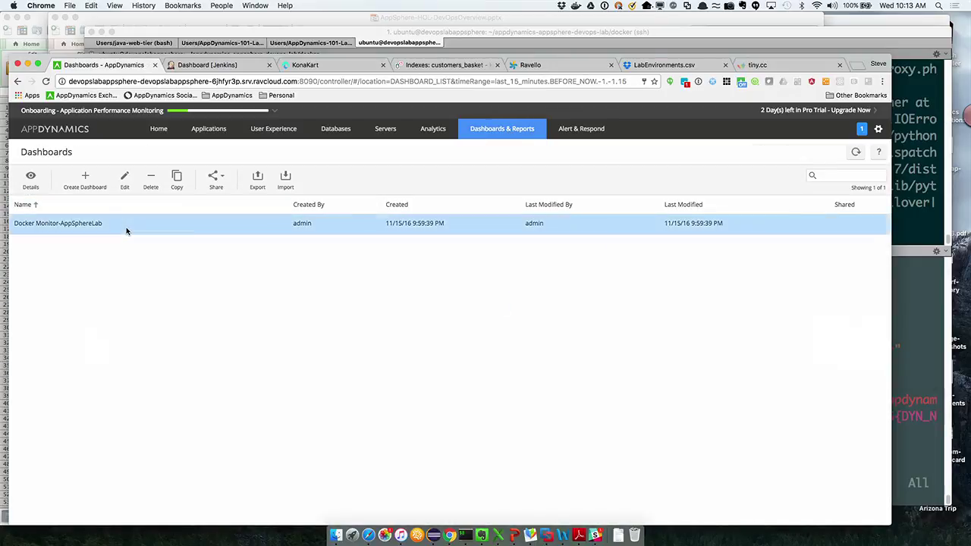
pyautogui.click(148, 183)
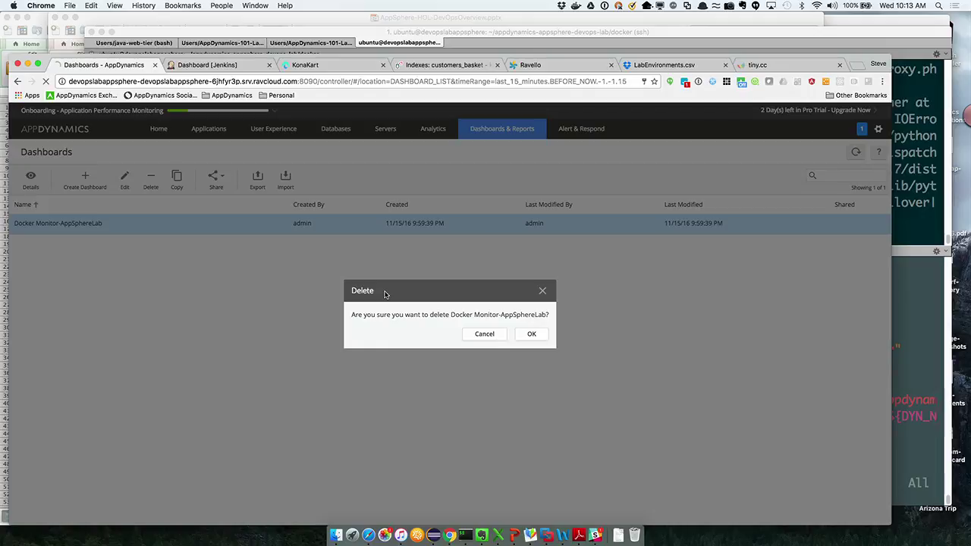
pyautogui.click(543, 292)
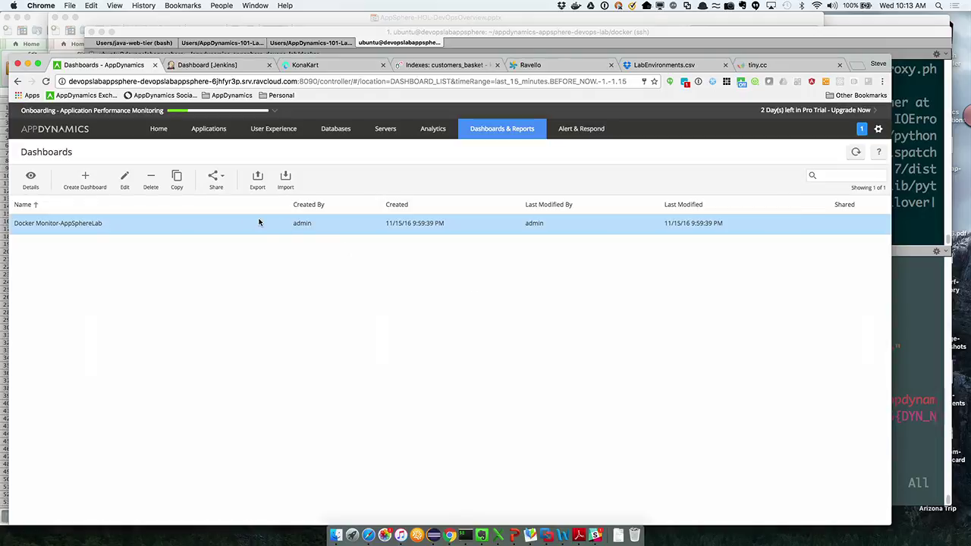
# Open the Docker Monitor-AppSphereLab dashboard and examine its container totals and the CPU, memory and network charts.
pyautogui.doubleClick(184, 225)
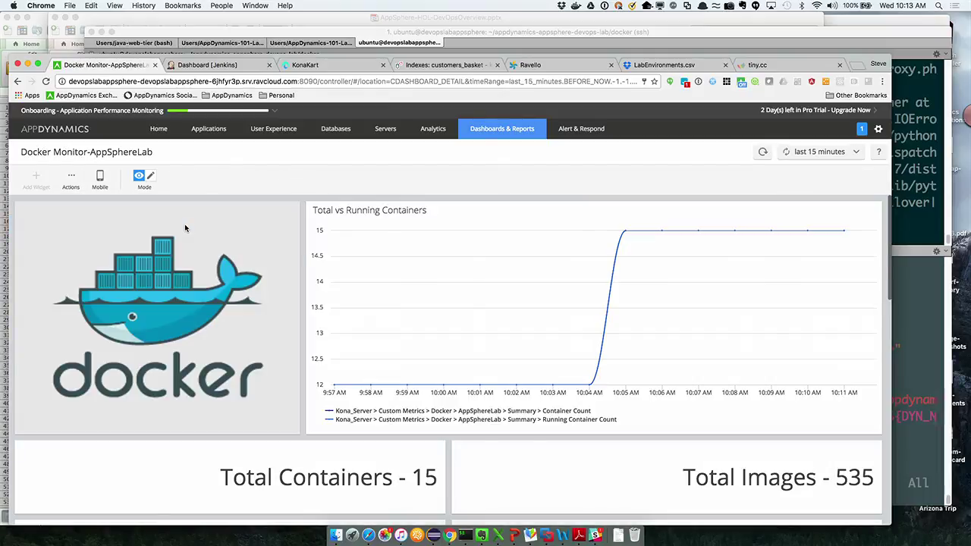
pyautogui.scroll(-3, 202, 313)
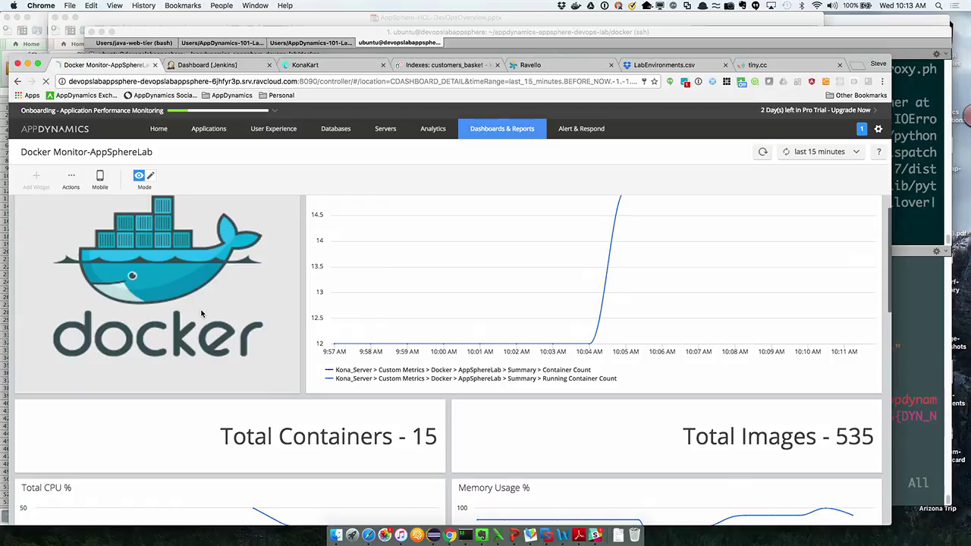
pyautogui.scroll(-10, 202, 314)
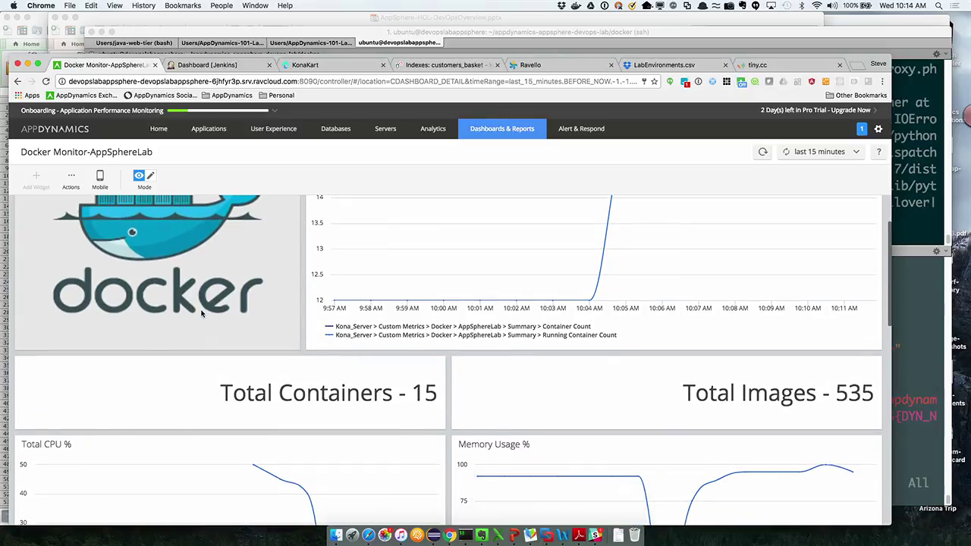
pyautogui.scroll(-1, 202, 314)
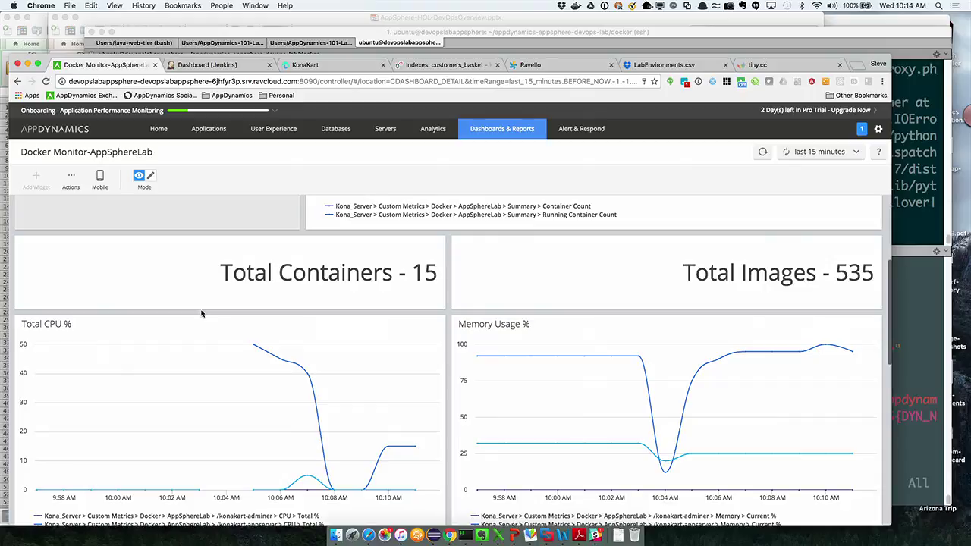
pyautogui.moveTo(240, 384)
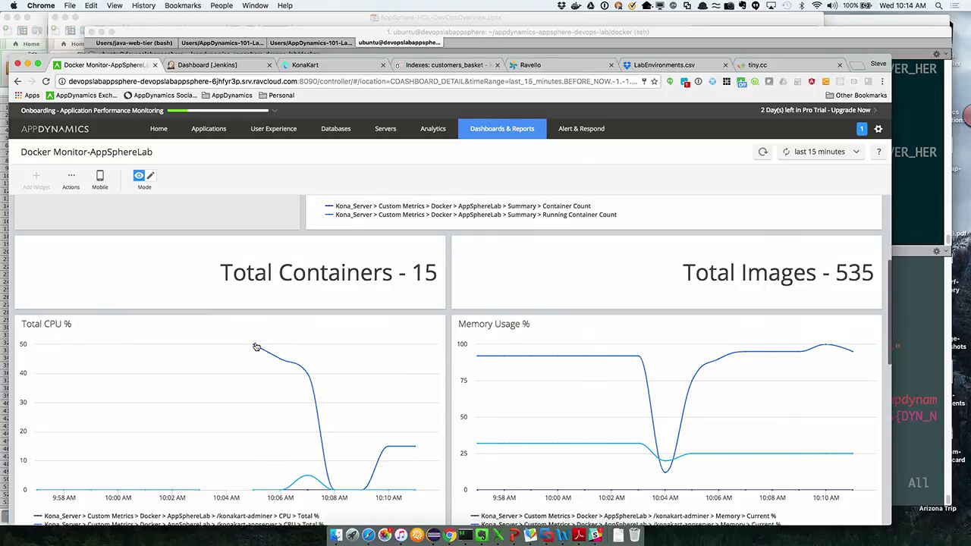
pyautogui.moveTo(256, 347)
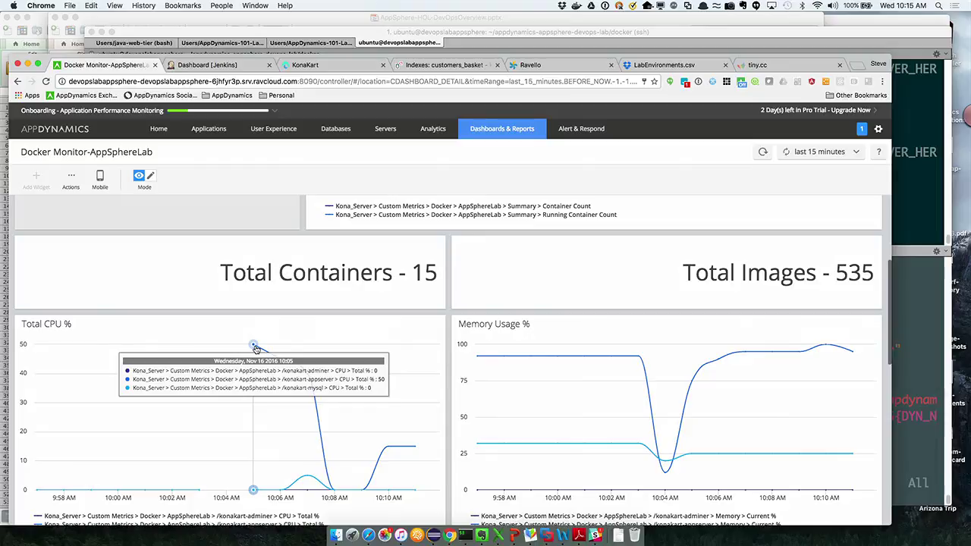
pyautogui.scroll(-3, 256, 347)
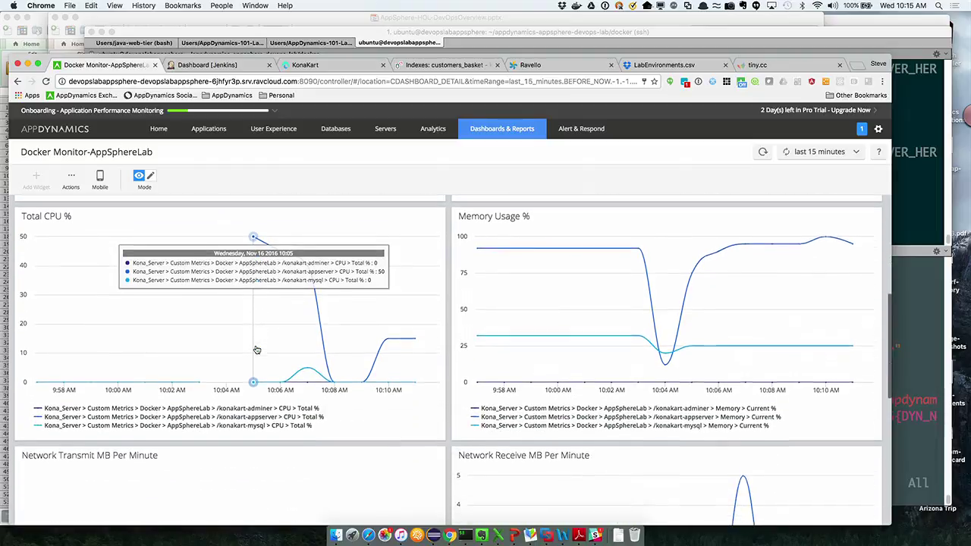
pyautogui.scroll(-1, 418, 300)
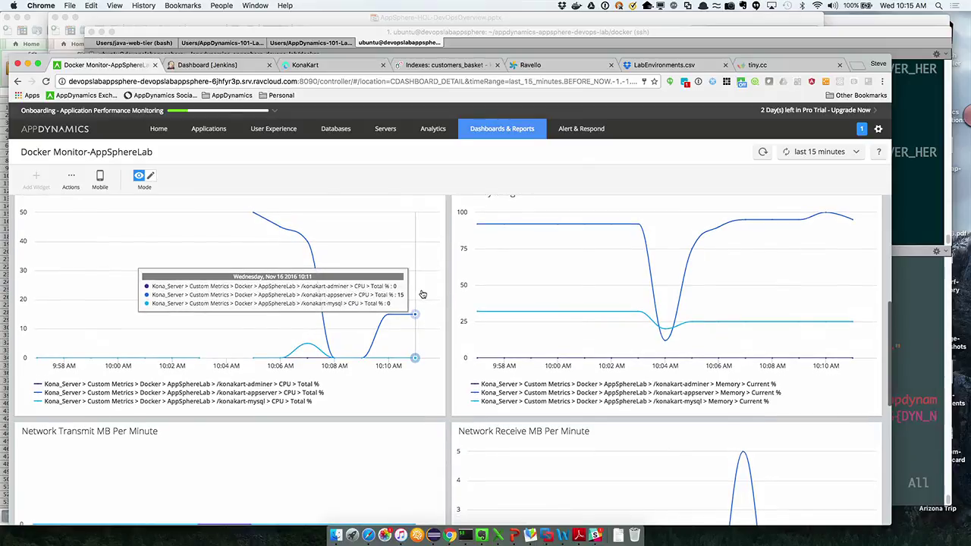
pyautogui.scroll(-2, 422, 294)
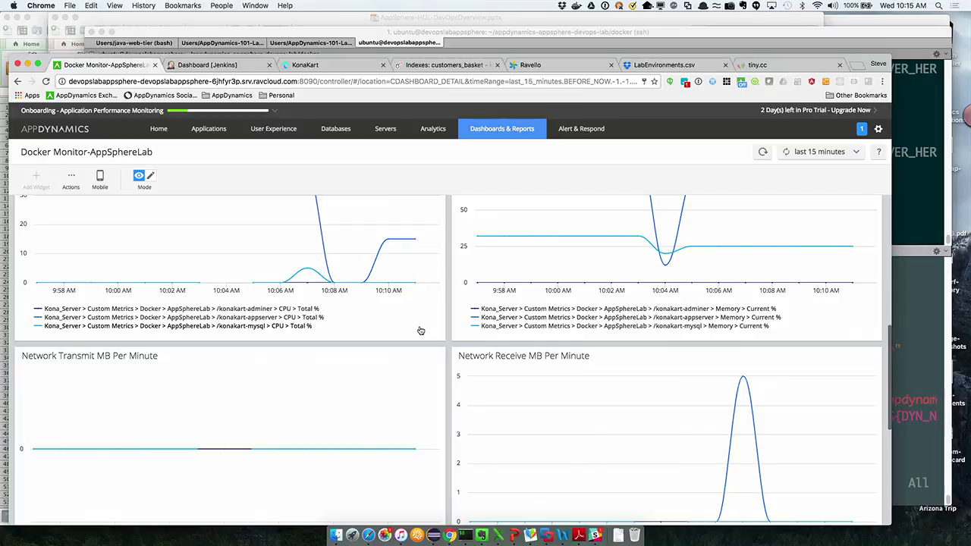
pyautogui.scroll(1, 421, 330)
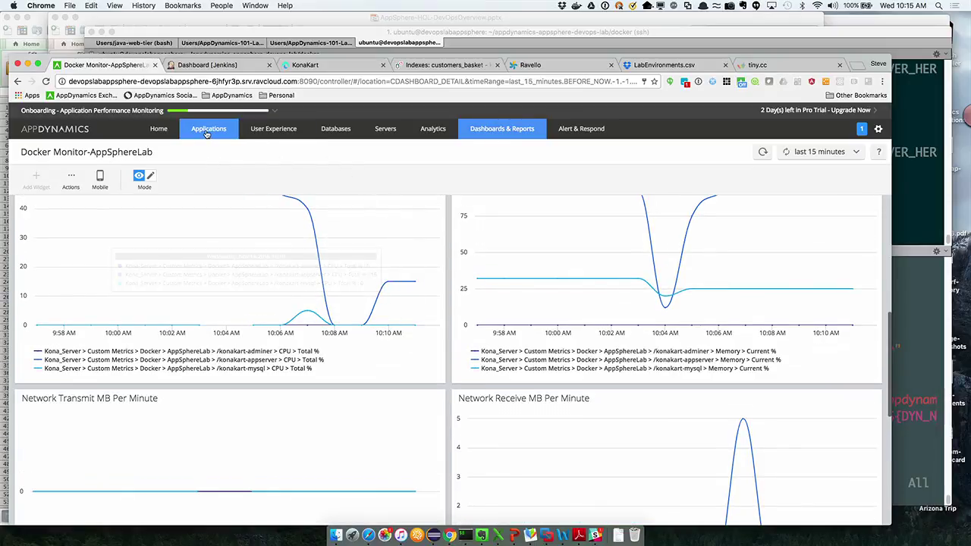
# Open KonaKart's Business Transactions list, dismiss the introductory tip and review which columns can be shown.
pyautogui.click(206, 133)
pyautogui.click(100, 220)
pyautogui.click(95, 210)
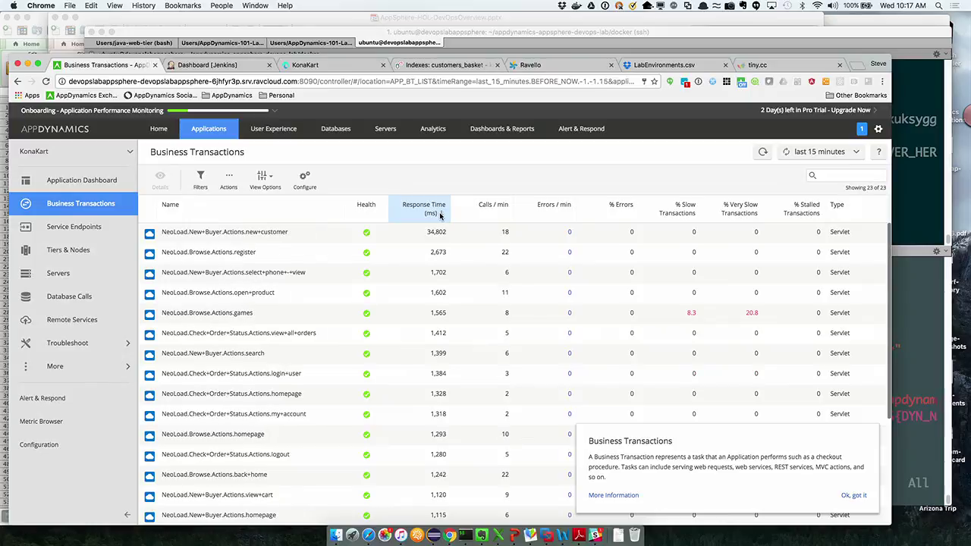
pyautogui.click(266, 236)
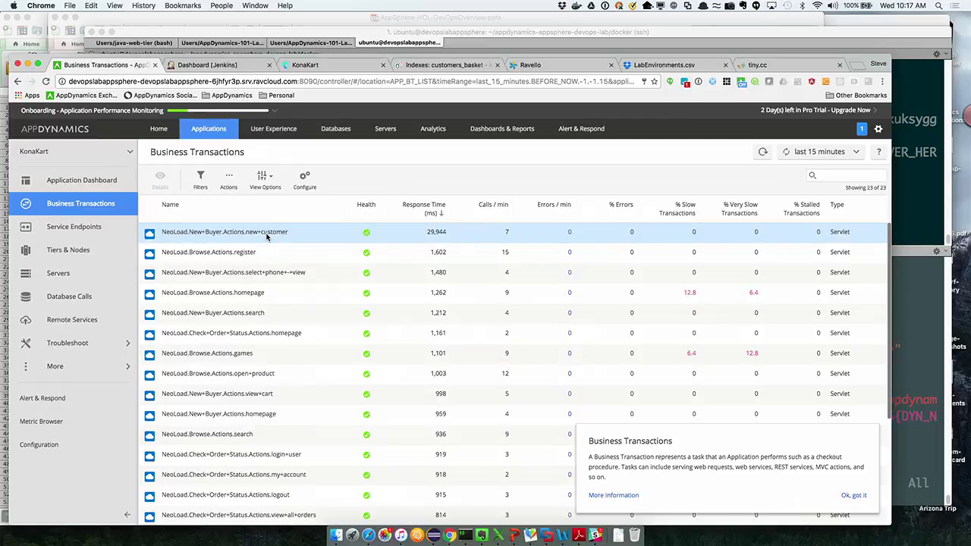
pyautogui.click(854, 495)
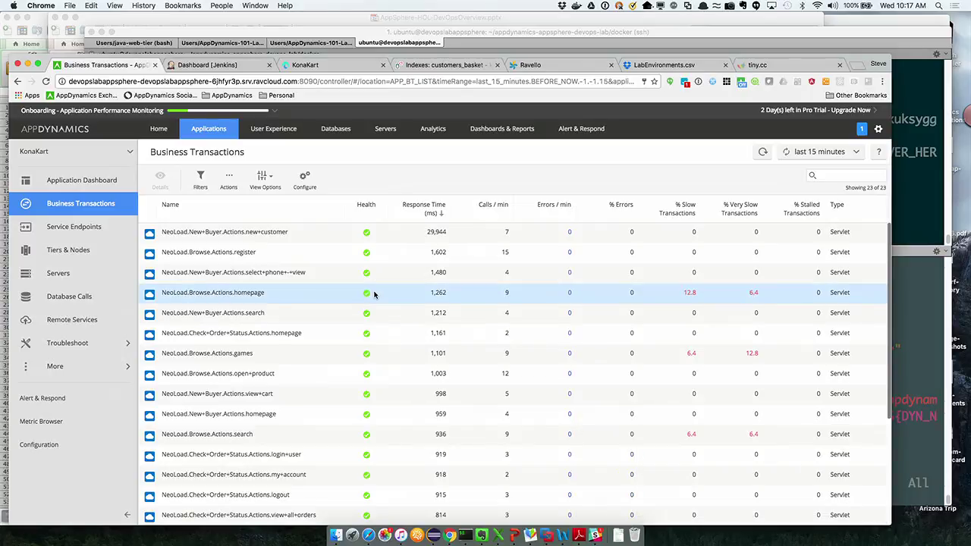
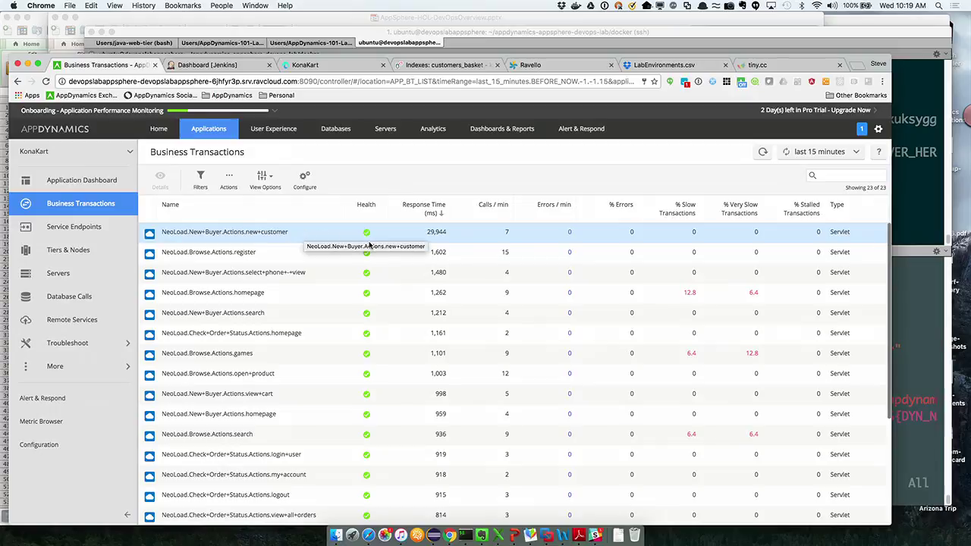
pyautogui.click(264, 177)
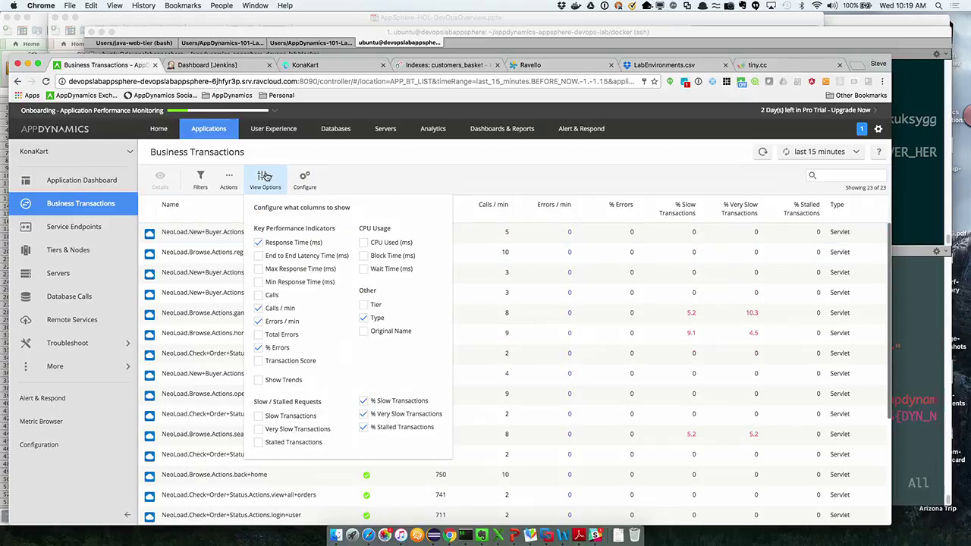
pyautogui.click(445, 164)
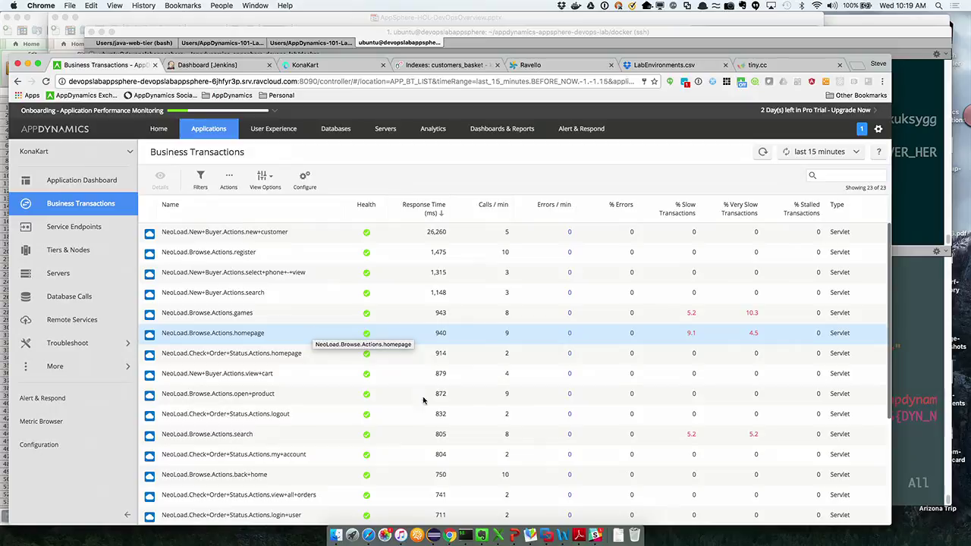
# Switch to PowerPoint, view the "Start our Load Test" slide and switch back to Chrome.
pyautogui.click(514, 535)
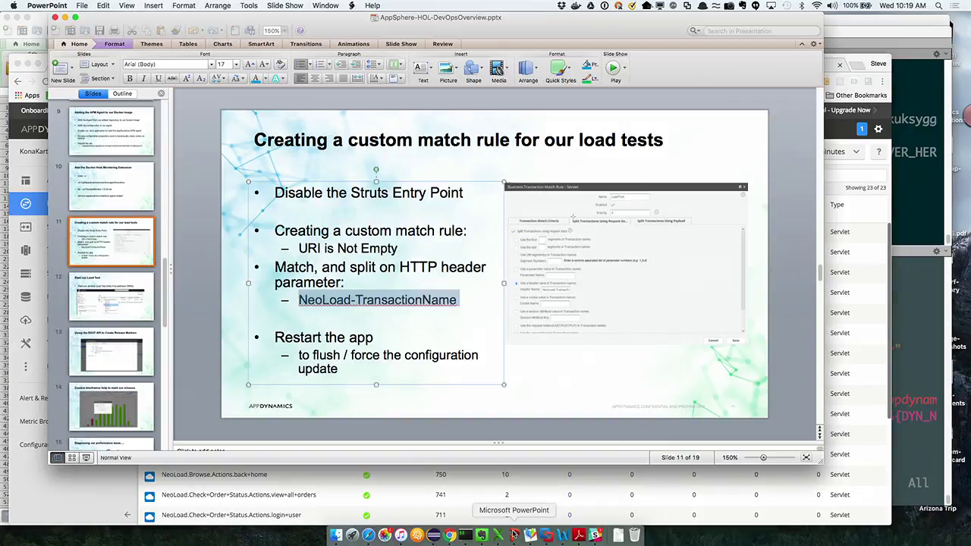
pyautogui.click(117, 303)
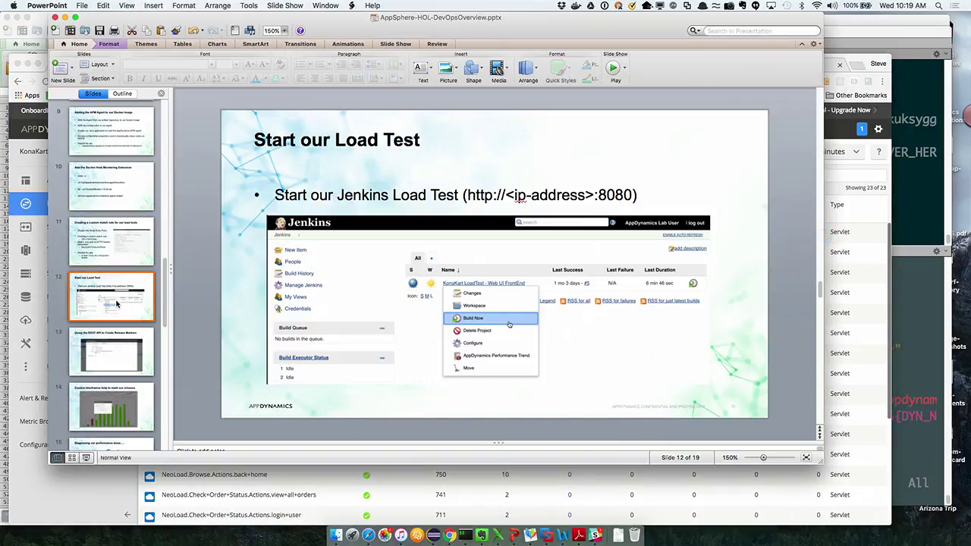
pyautogui.click(449, 535)
# Open the KonaKart application's events and select the LOAD_TEST_STOP deployment event.
pyautogui.click(110, 188)
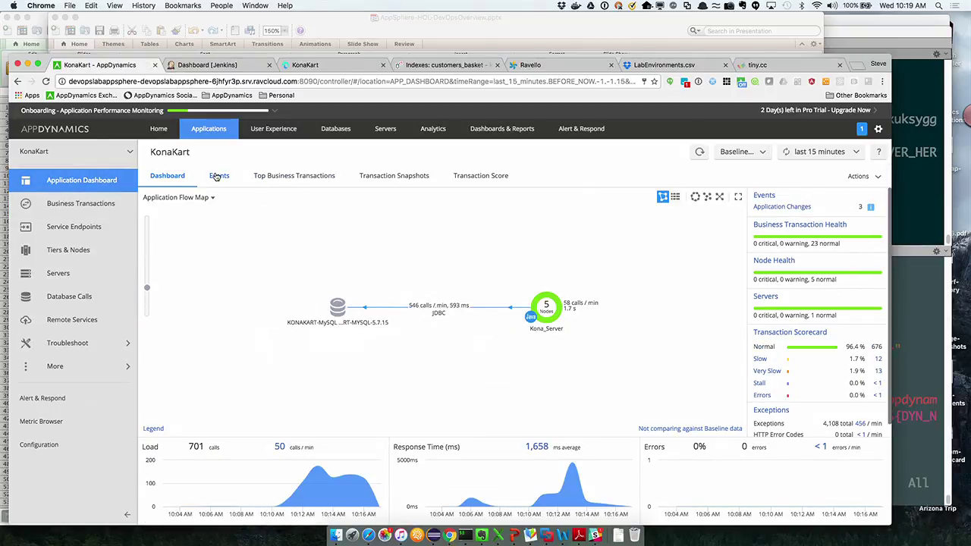
pyautogui.click(218, 176)
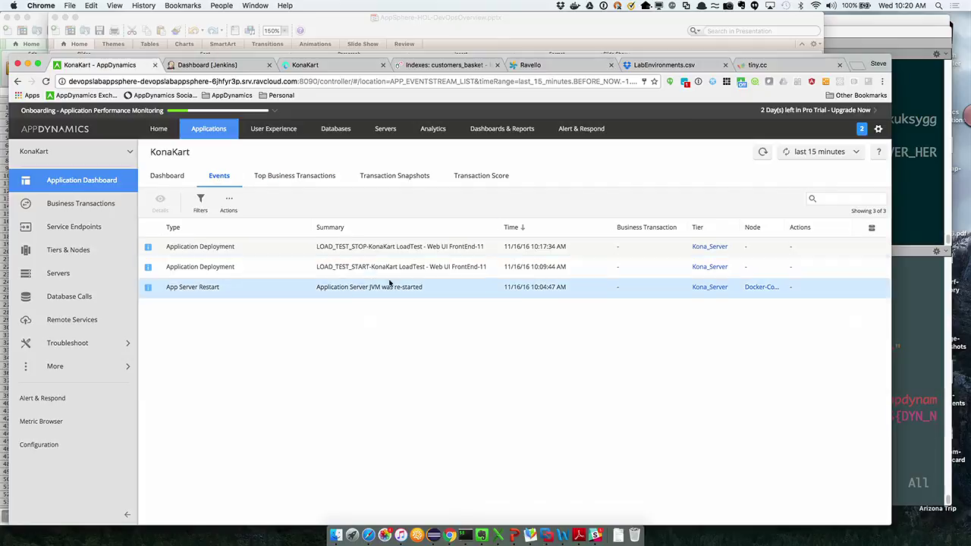
pyautogui.click(391, 247)
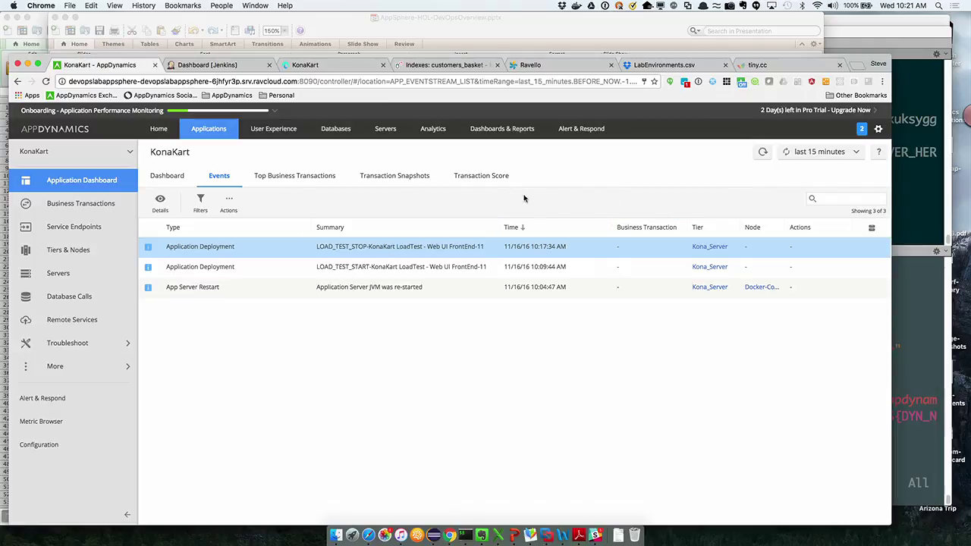
# In the Transaction Score chart, view the load test start event and drill into the range from 10:09 AM to 10:18 AM.
pyautogui.click(497, 185)
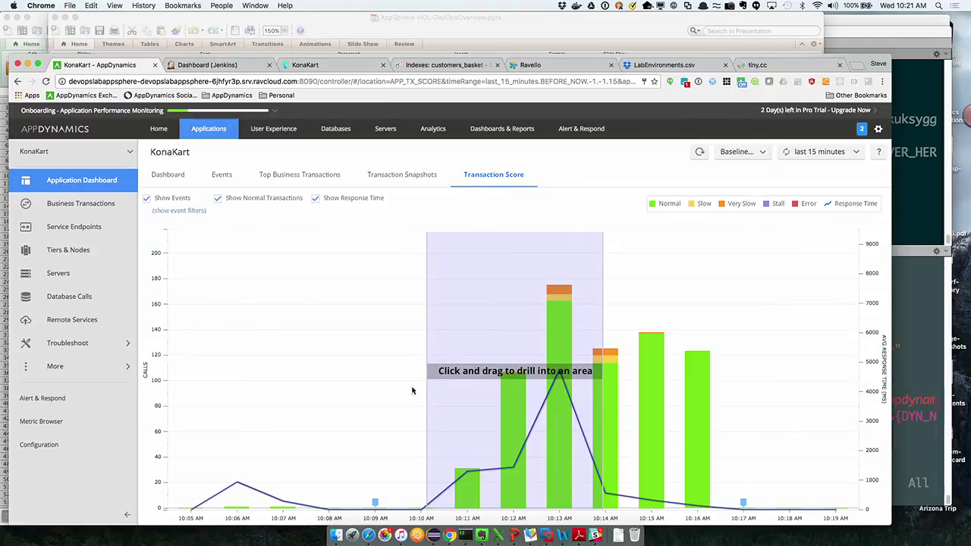
pyautogui.click(374, 502)
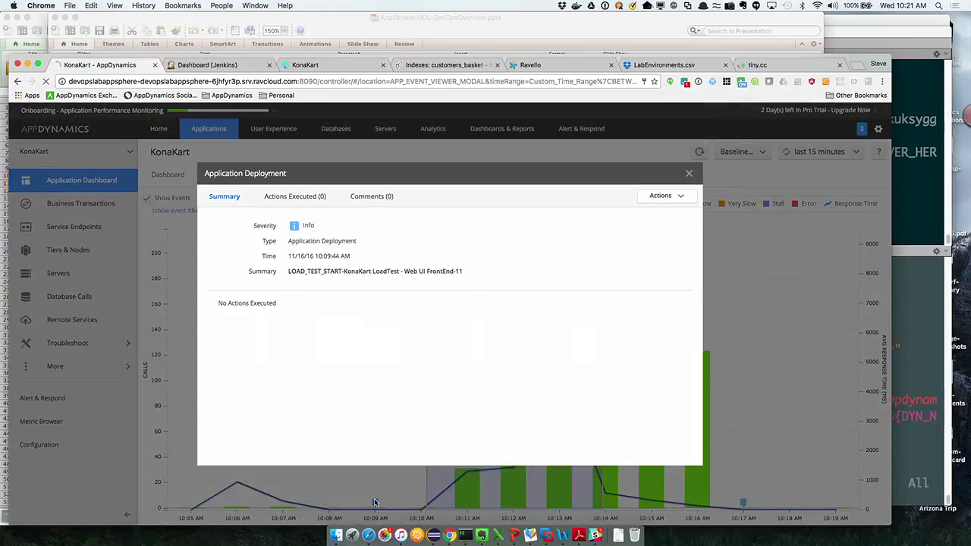
pyautogui.click(689, 173)
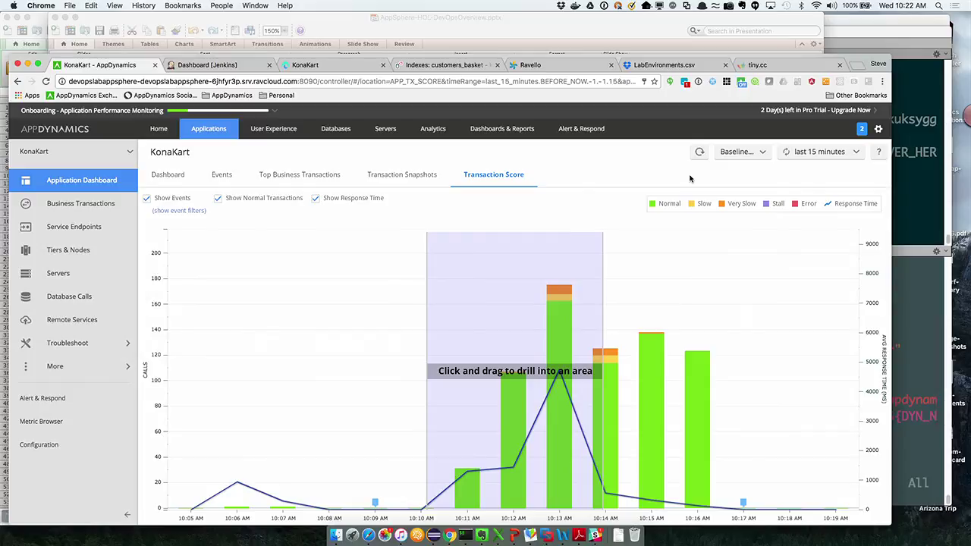
pyautogui.moveTo(377, 434); pyautogui.dragTo(765, 429)
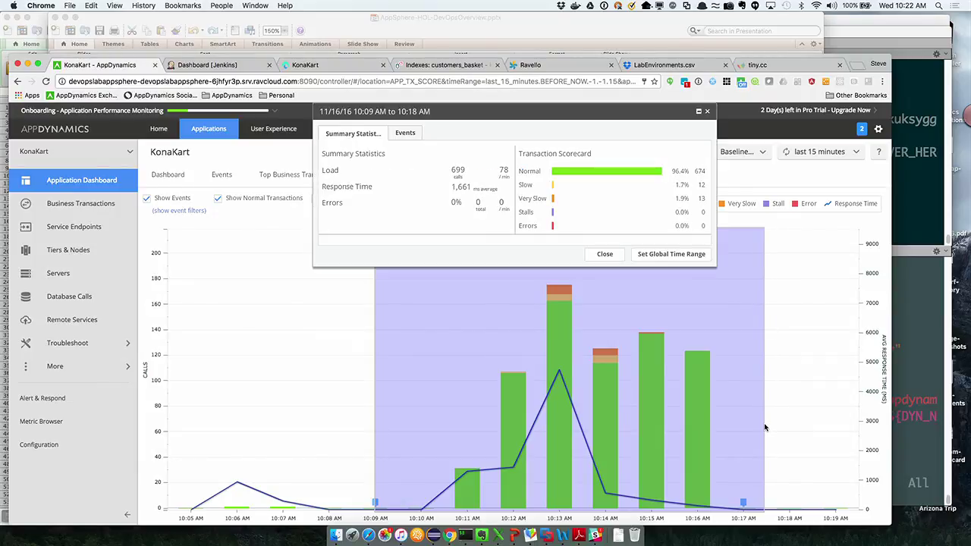
# Apply the 10:09 AM to 10:18 AM selection as the global time range and list the available time ranges.
pyautogui.click(704, 259)
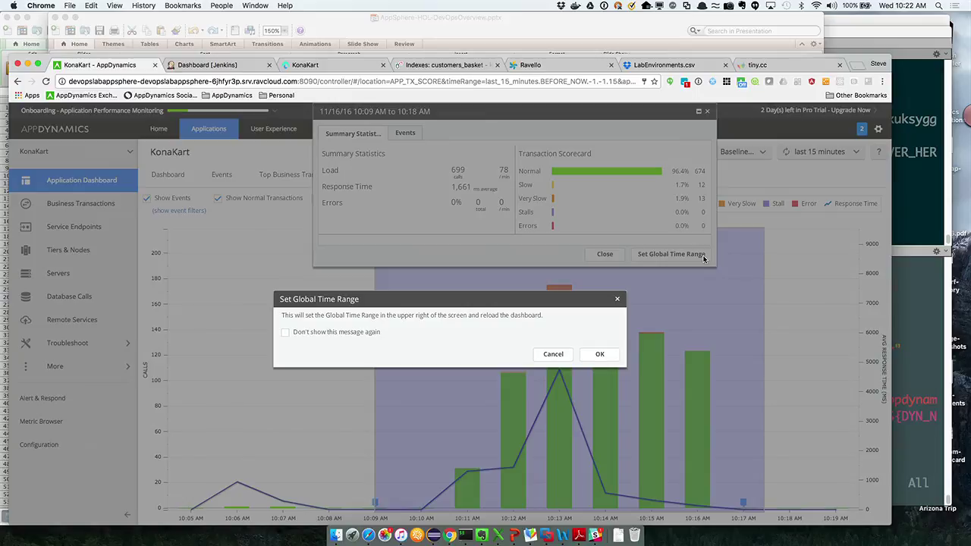
pyautogui.click(593, 355)
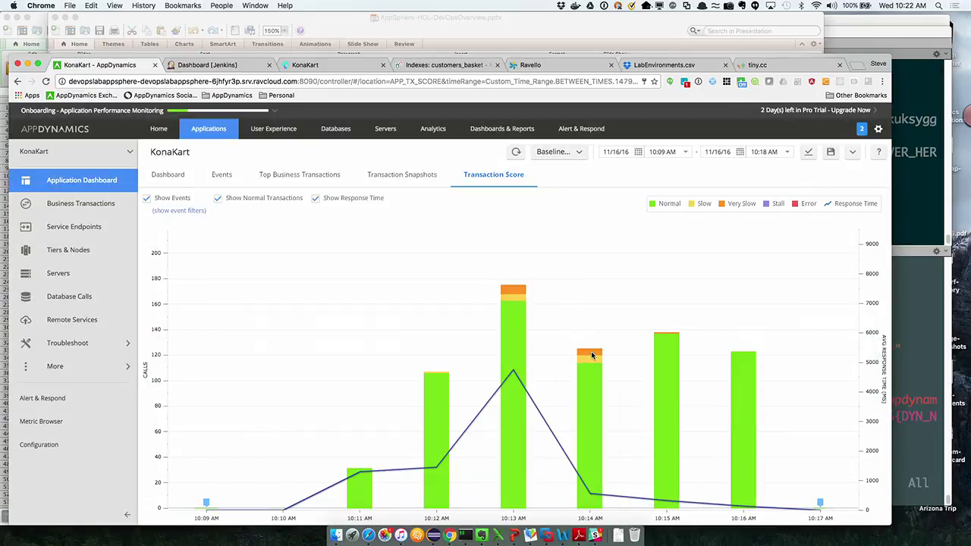
pyautogui.click(851, 153)
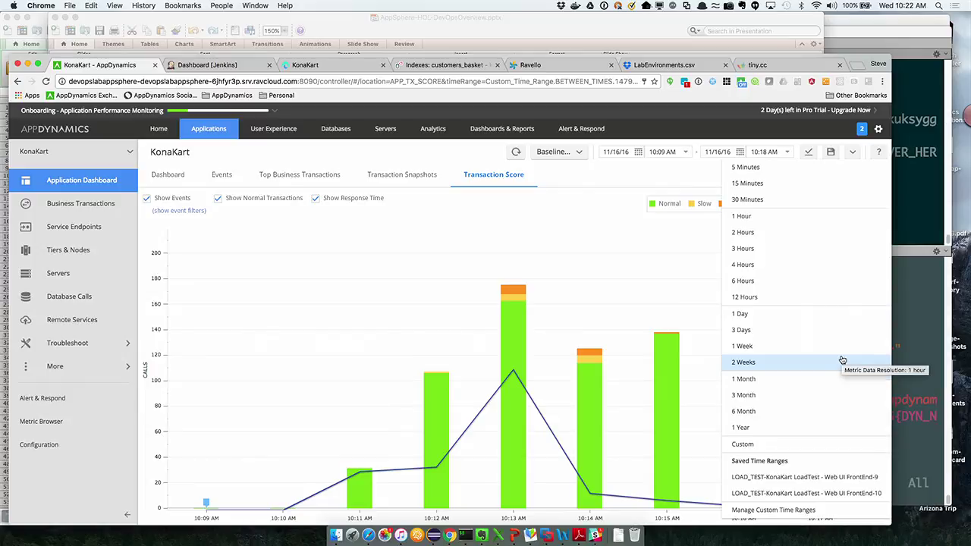
# Save the current range as a custom time range named "Jenkins-LoadTest-1-appsphere", using the same text as its description.
pyautogui.click(833, 152)
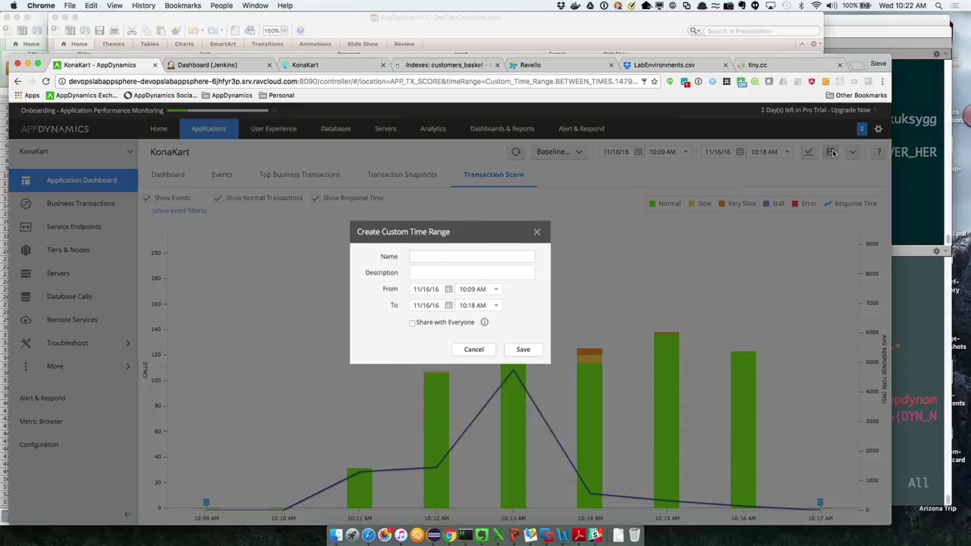
pyautogui.click(495, 281)
pyautogui.write('Jenkins-')
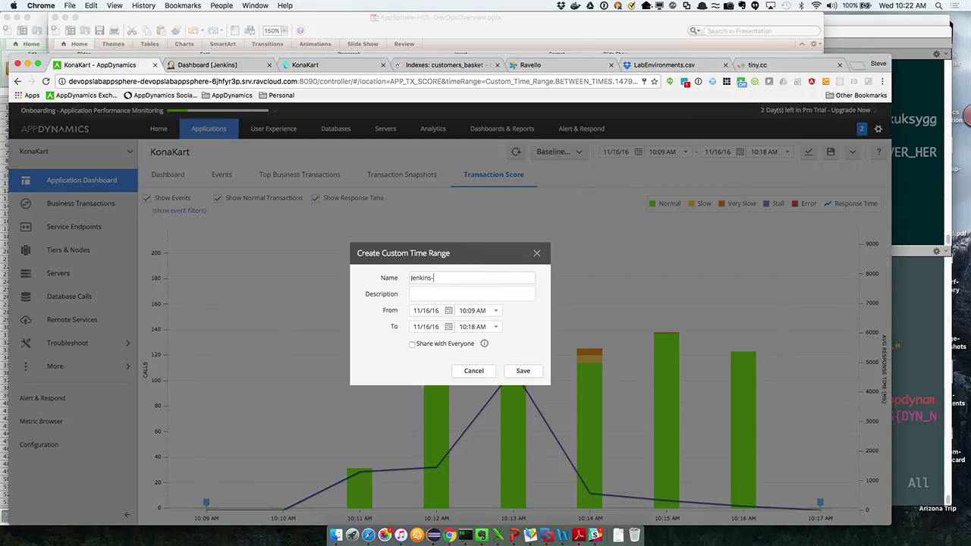
pyautogui.write('LoadTest-1')
pyautogui.tripleClick(449, 281)
pyautogui.press('super+c')
pyautogui.click(444, 294)
pyautogui.press('super+v')
pyautogui.click(484, 277)
pyautogui.write('-appsphere-appspher')
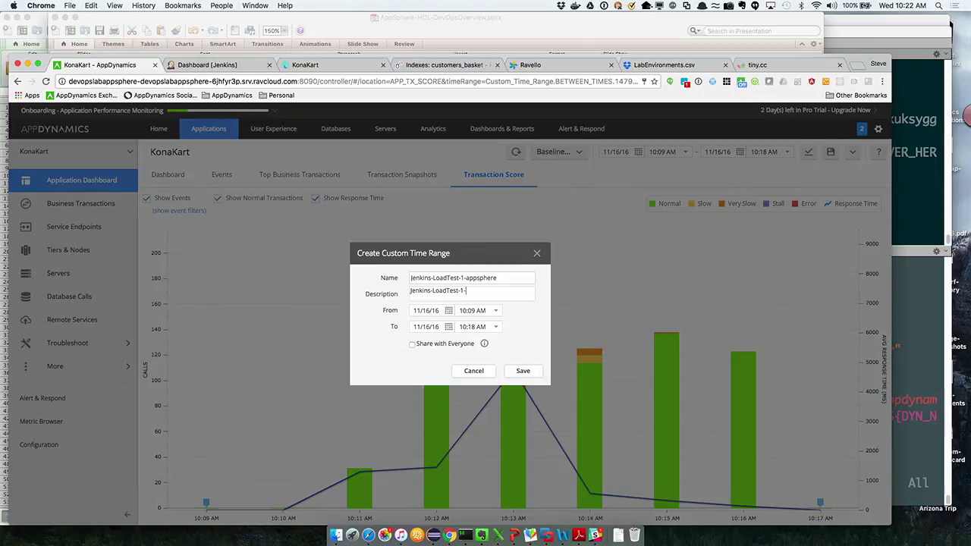
pyautogui.write('e')
pyautogui.click(521, 371)
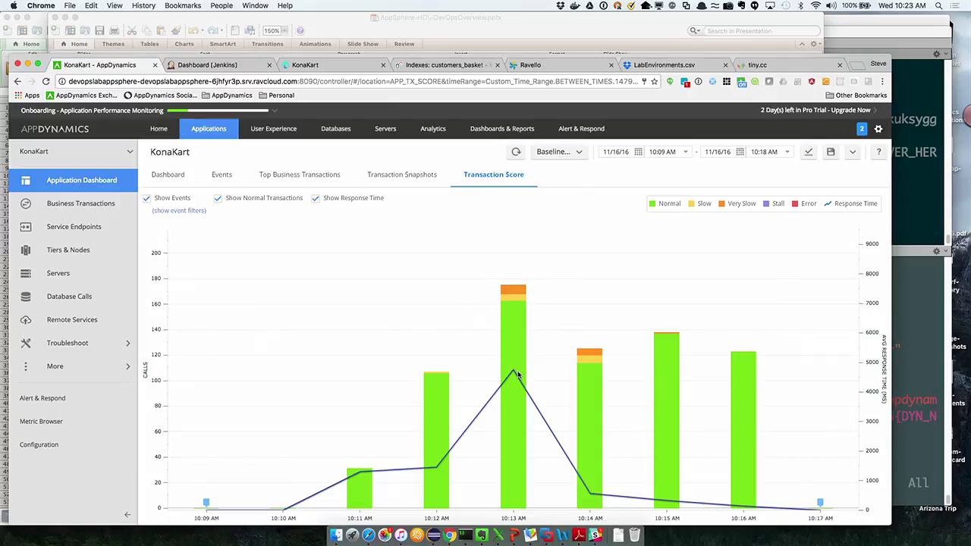
# Open the "KonaKart LoadTest - Web UI FrontEnd" project in Jenkins and review its response time, error rate and AppDynamics performance trend graphs.
pyautogui.click(236, 65)
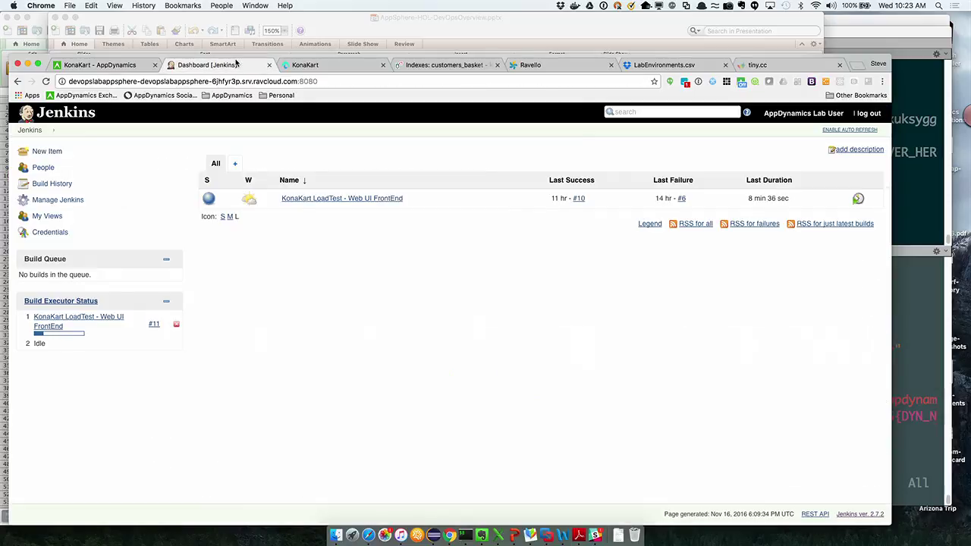
pyautogui.click(326, 202)
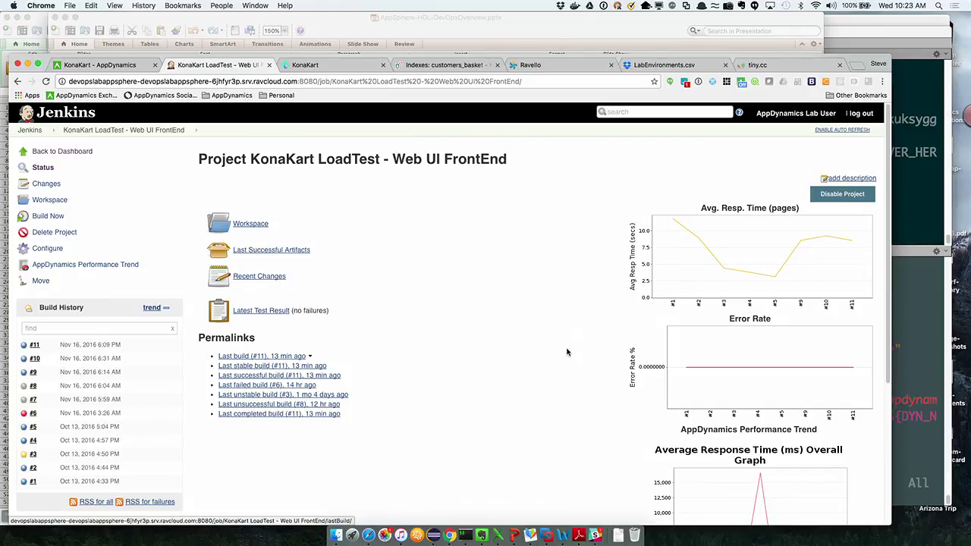
pyautogui.scroll(-3, 630, 274)
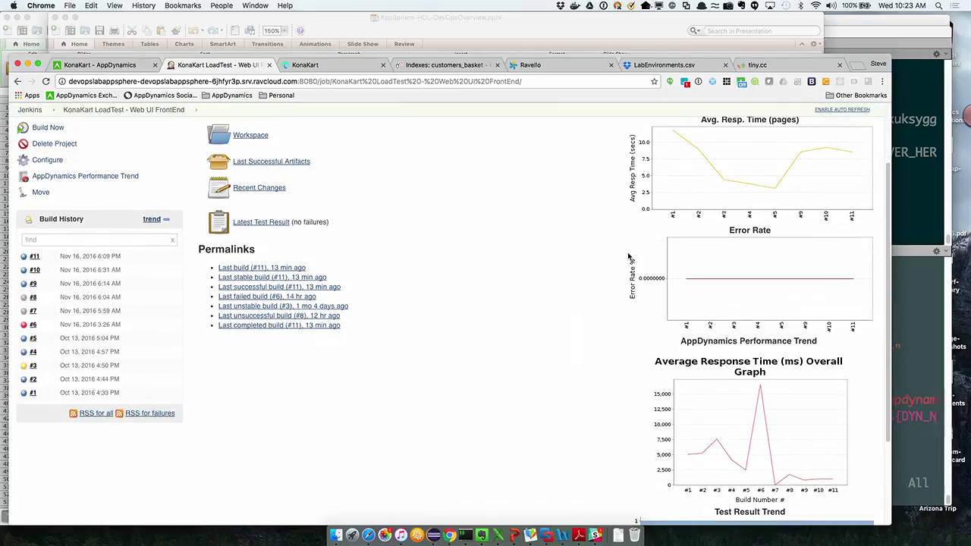
pyautogui.scroll(-2, 628, 258)
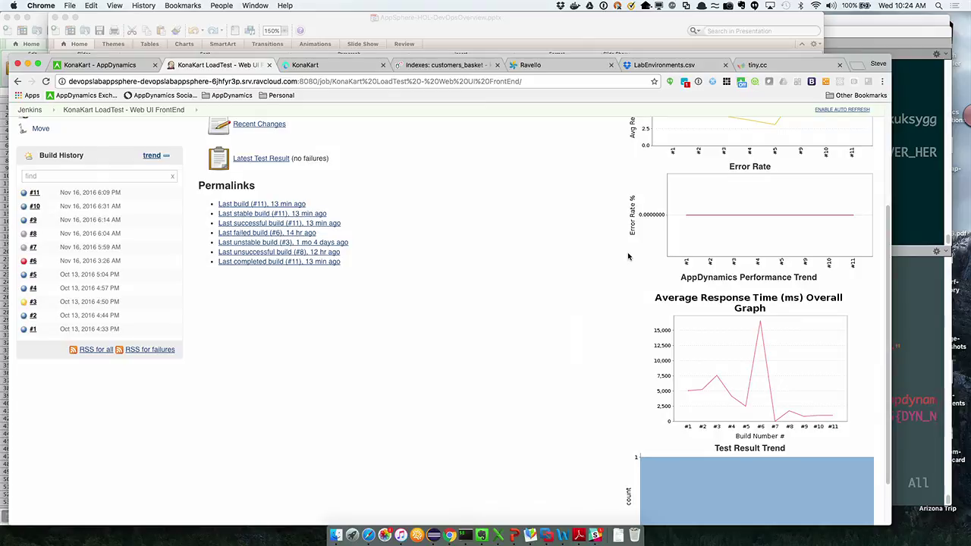
pyautogui.scroll(5, 633, 251)
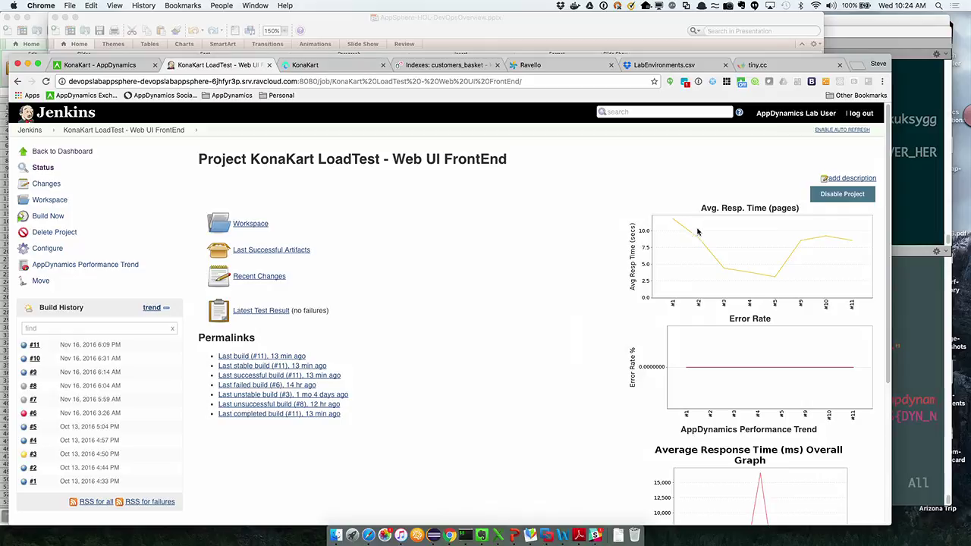
pyautogui.scroll(-1, 687, 220)
pyautogui.scroll(-2, 687, 215)
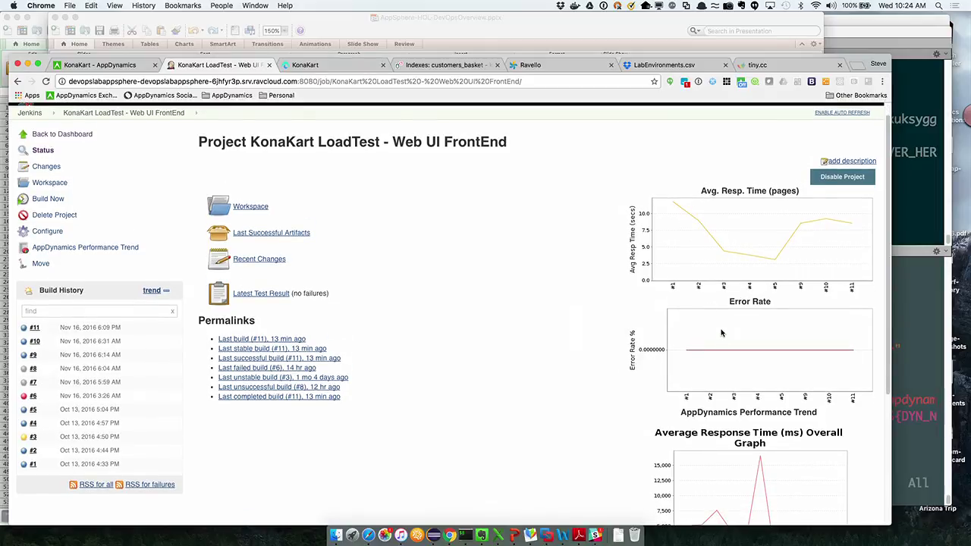
pyautogui.scroll(-3, 713, 315)
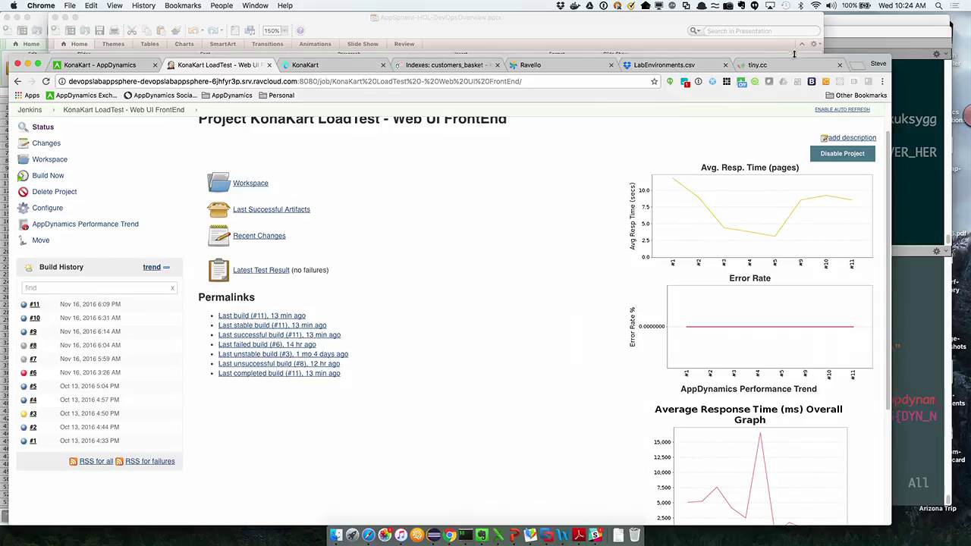
# Open appdynamics.com/community/exchange/ and search the page for "jenkins" and "docker" extensions.
pyautogui.click(768, 66)
pyautogui.write('appdynamics.com/community/exchange/')
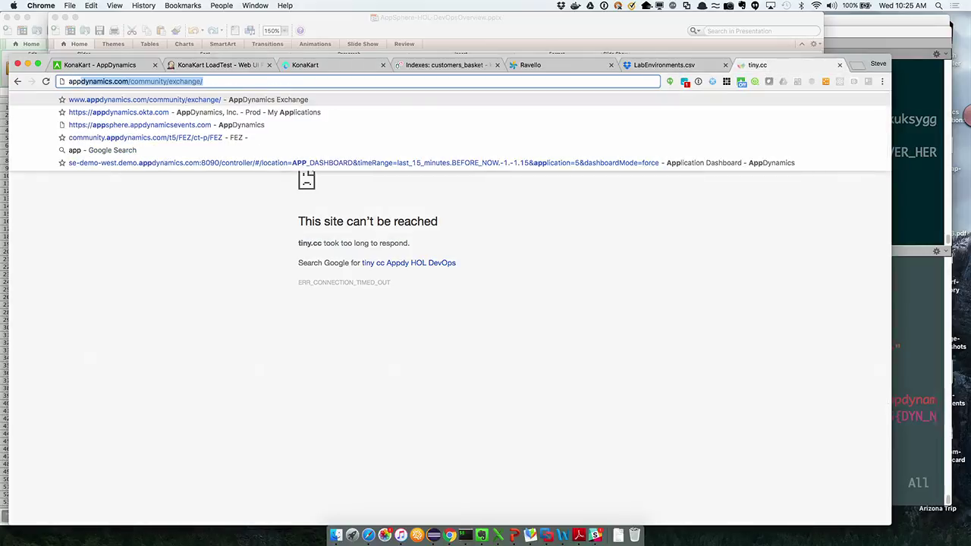
pyautogui.press('Return')
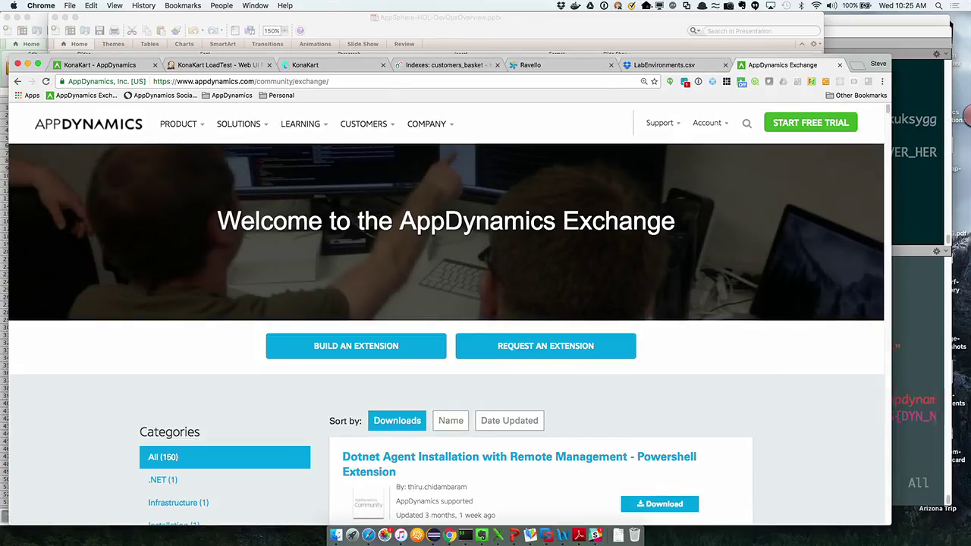
pyautogui.press('super+f')
pyautogui.write('jenkins')
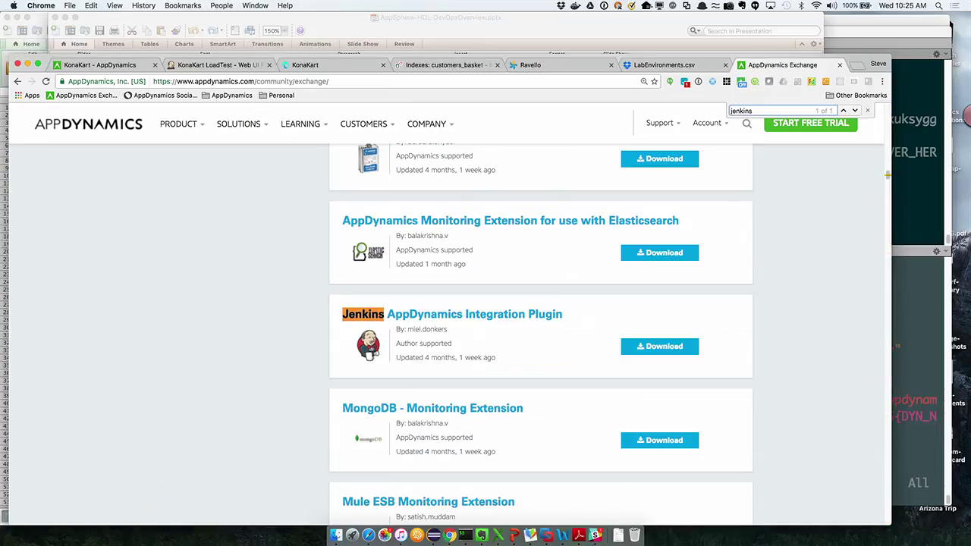
pyautogui.press('super+f')
pyautogui.write('docker')
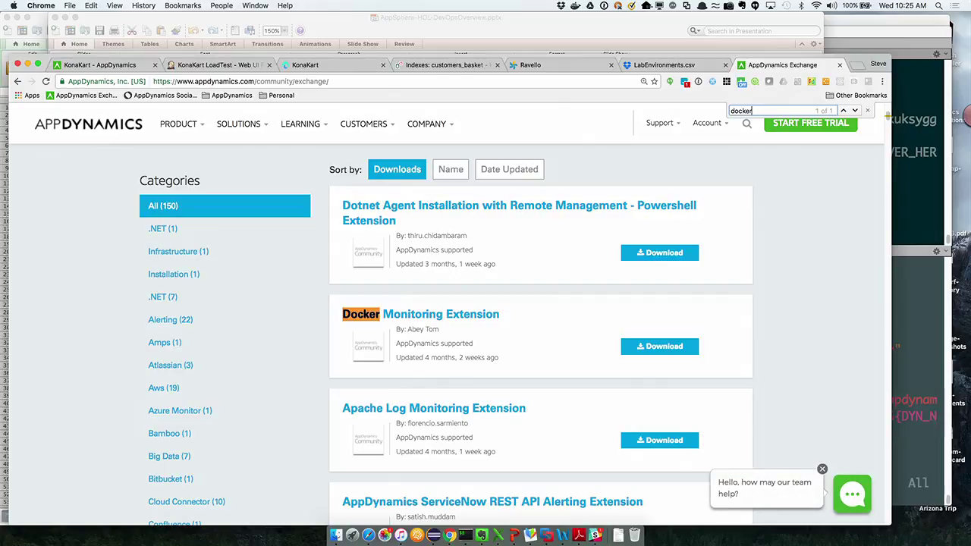
pyautogui.moveTo(301, 123)
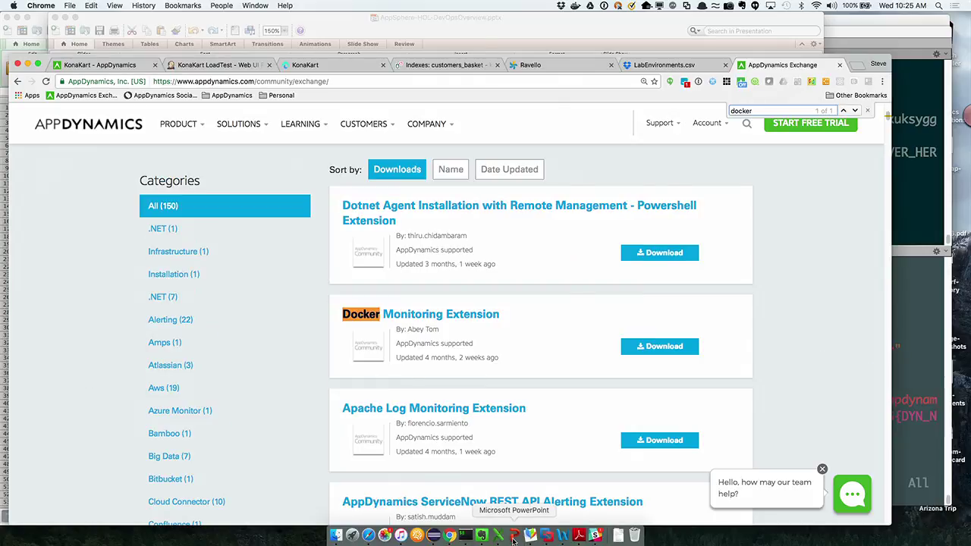
# Return to the Jenkins load test project page, with a brief look at the KonaKart storefront.
pyautogui.click(212, 67)
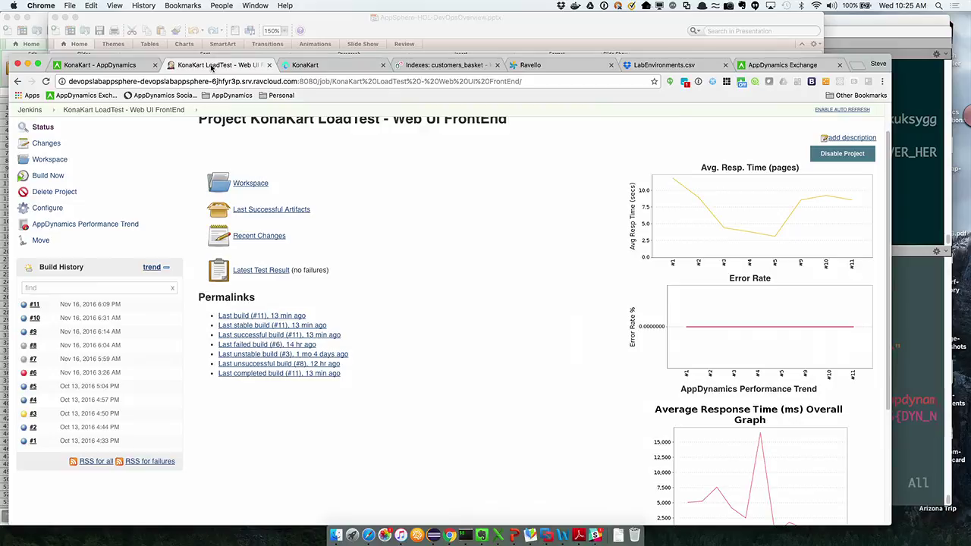
pyautogui.click(329, 66)
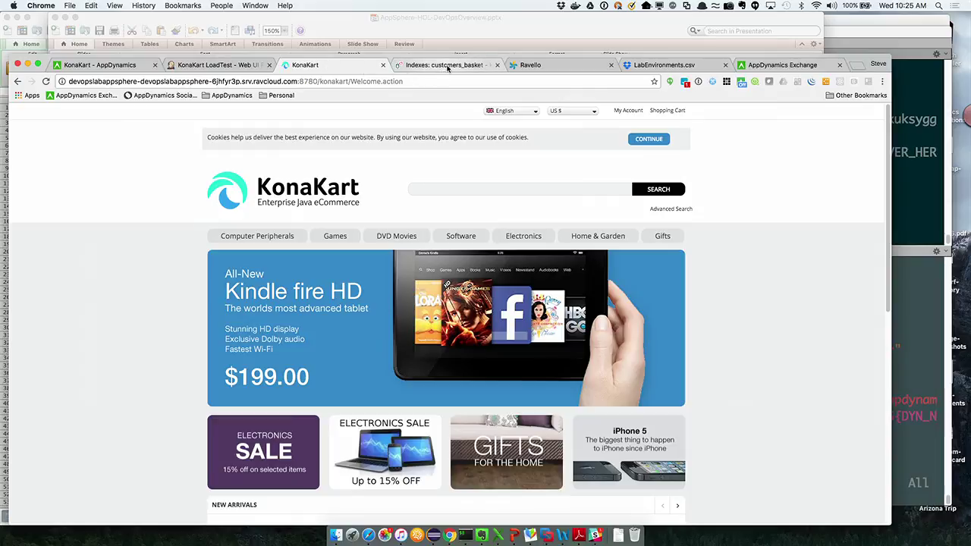
pyautogui.click(226, 67)
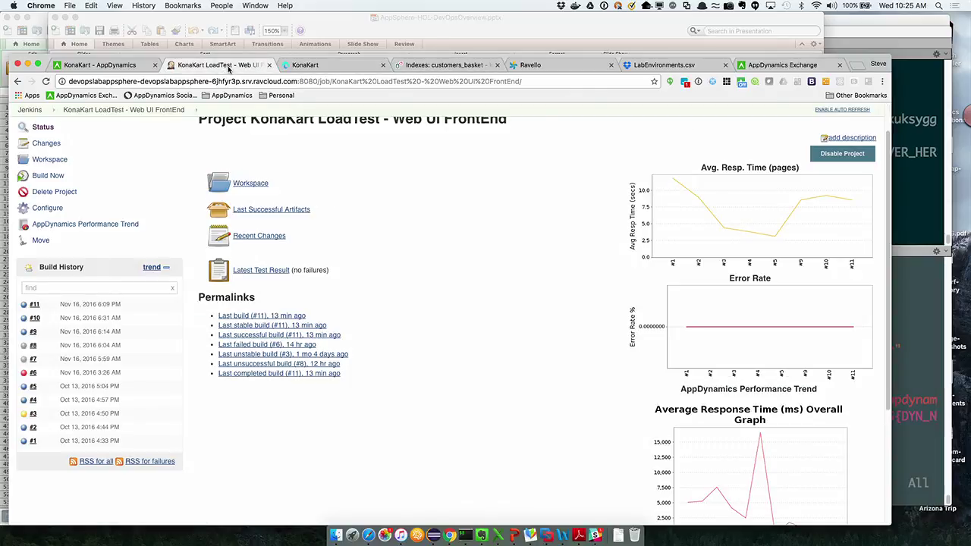
# Go back to the AppDynamics controller and review KonaKart's Business Transactions list for the load test time range.
pyautogui.click(107, 67)
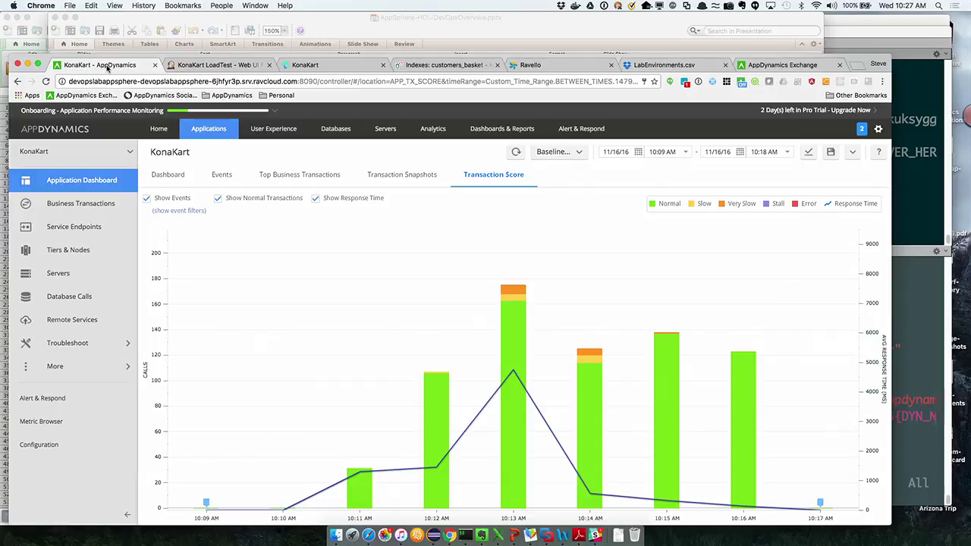
pyautogui.click(321, 67)
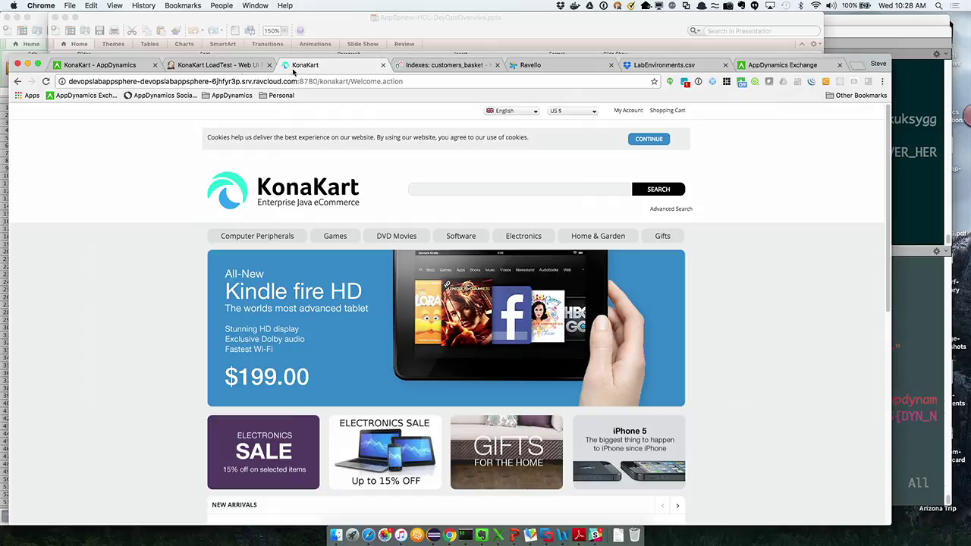
pyautogui.click(116, 66)
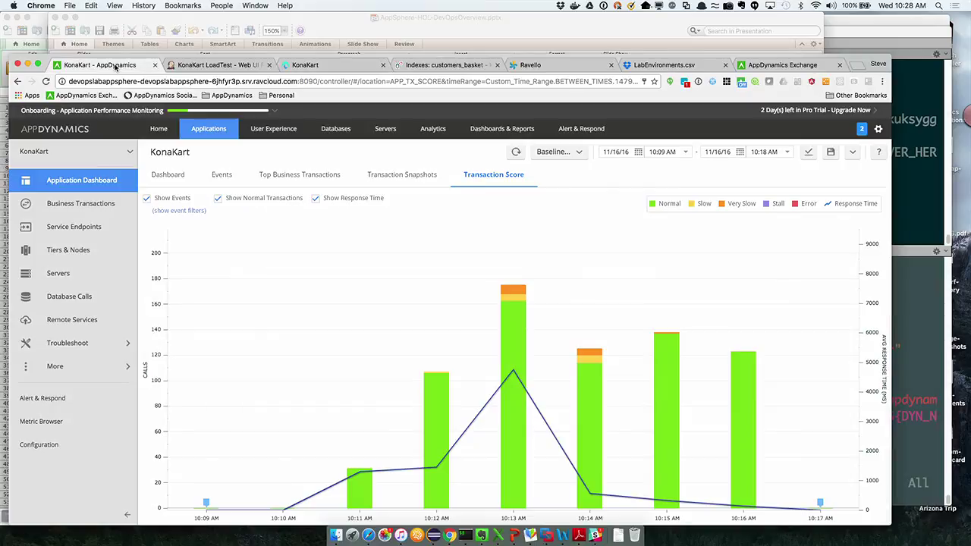
pyautogui.click(97, 205)
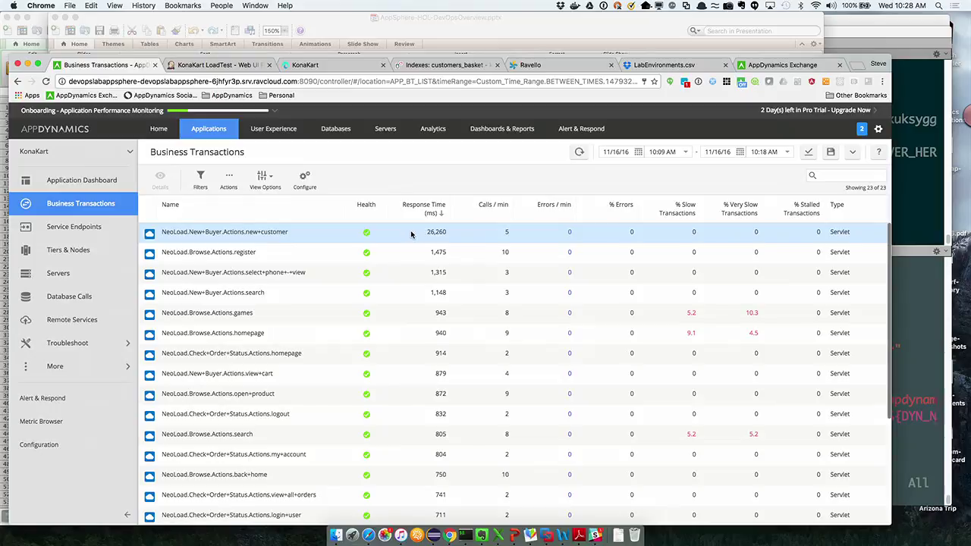
pyautogui.press('super+r')
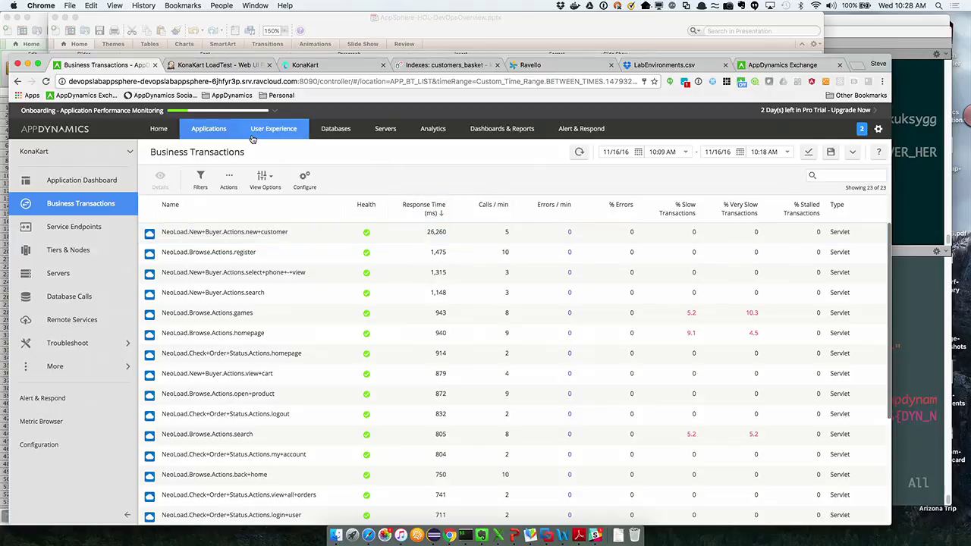
# Return to KonaKart's Transaction Score chart and drill into the 10:13 AM bar.
pyautogui.click(220, 132)
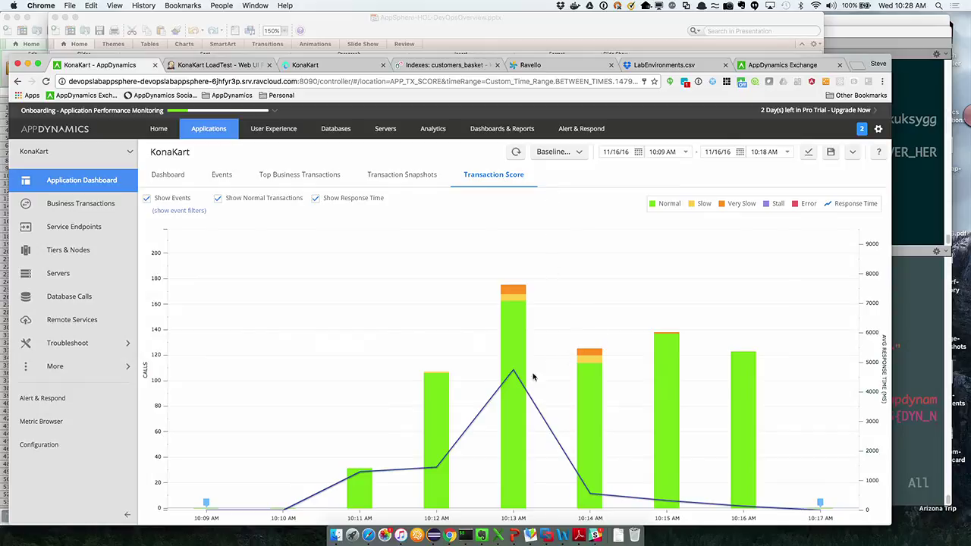
pyautogui.click(513, 402)
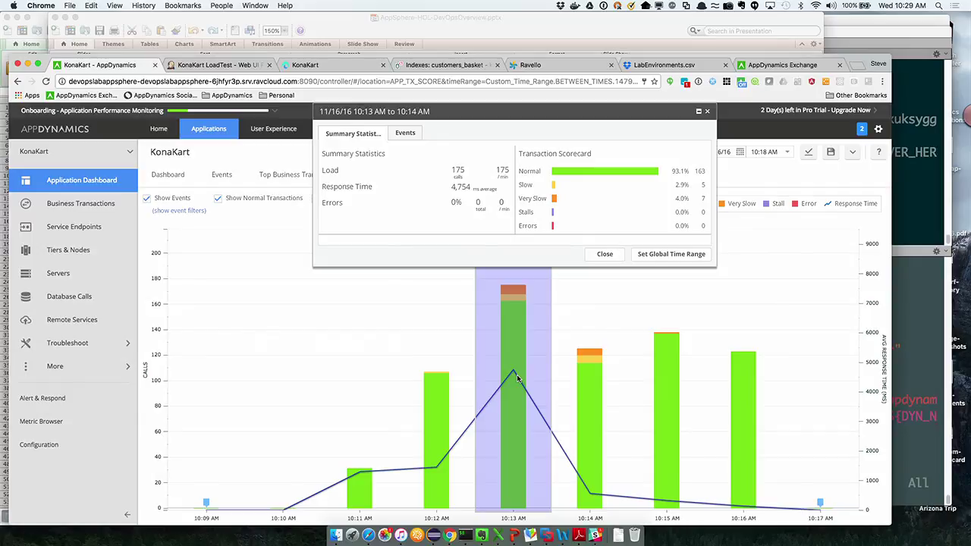
# From the Business Transactions list, open the dashboard of NeoLoad.New+Buyer.Actions.new+customer.
pyautogui.click(120, 206)
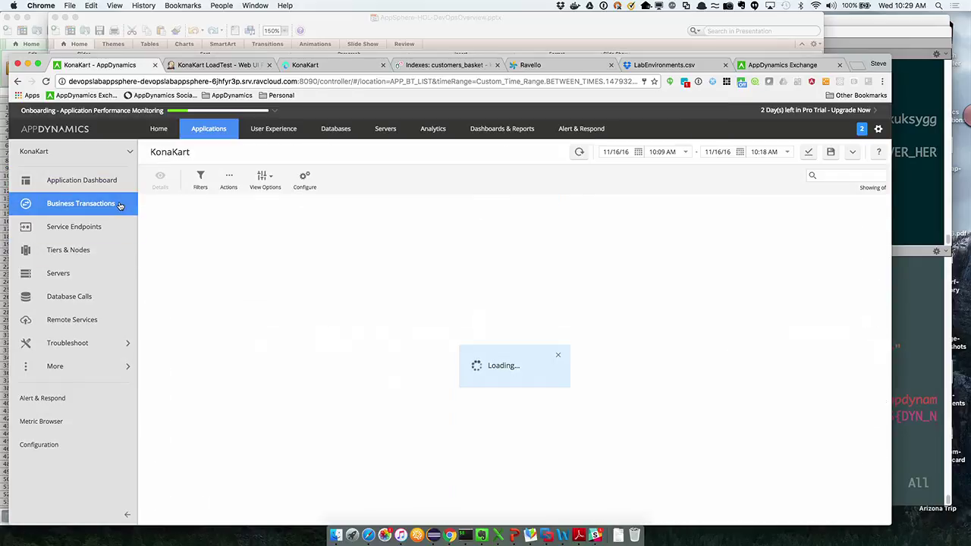
pyautogui.click(319, 233)
pyautogui.doubleClick(319, 233)
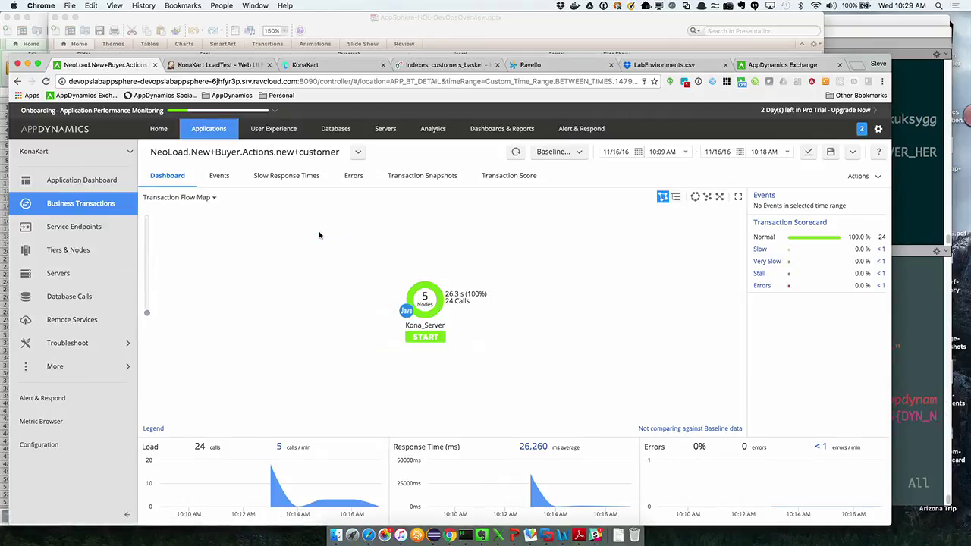
# Open the NeoLoad.Check+Order+Status.Actions.homepage business transaction and enlarge its flow map to examine the JDBC call to MySQL.
pyautogui.click(110, 201)
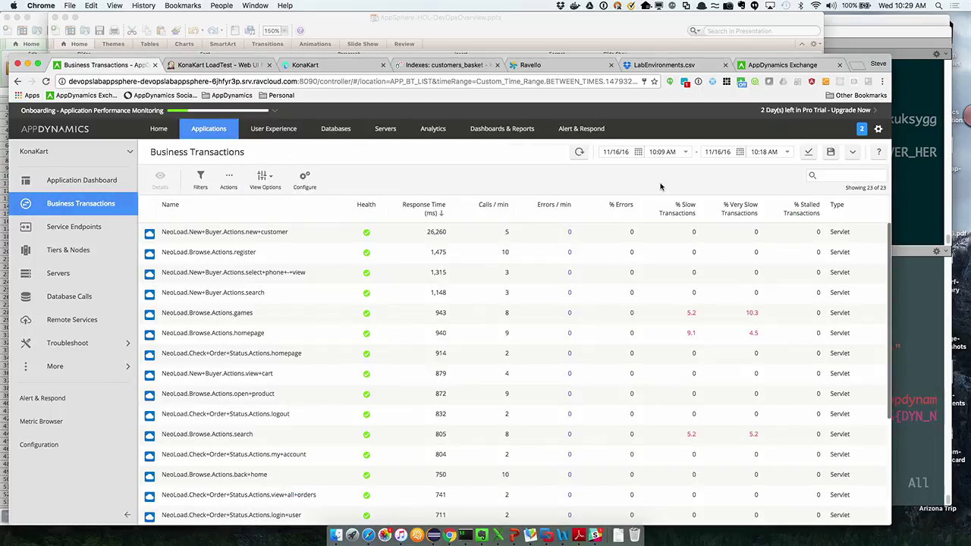
pyautogui.doubleClick(304, 354)
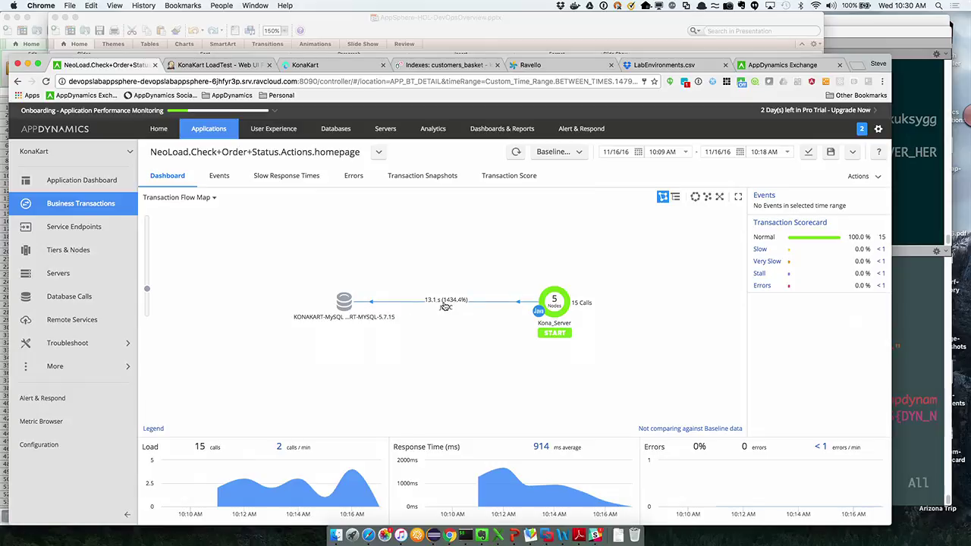
pyautogui.moveTo(445, 306); pyautogui.dragTo(450, 336)
pyautogui.scroll(5, 450, 336)
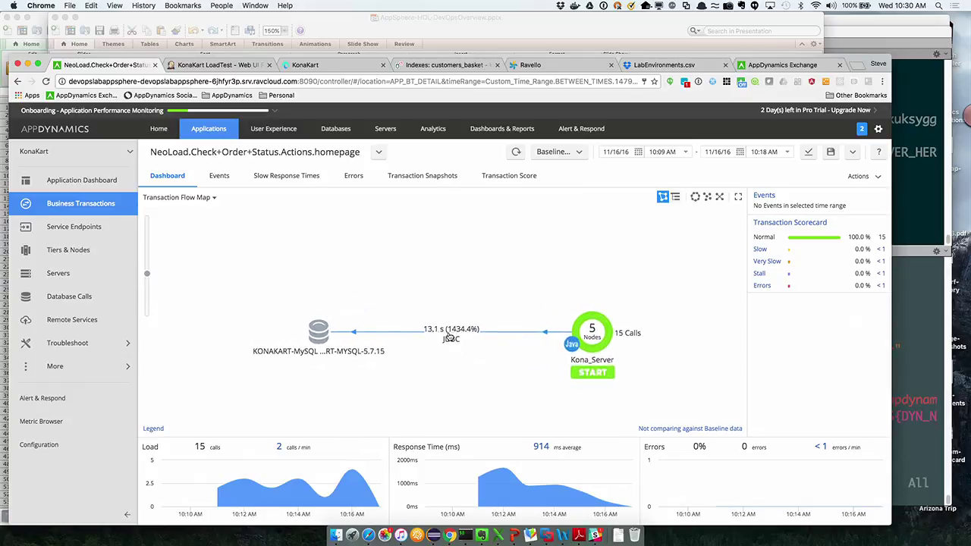
pyautogui.scroll(2, 440, 392)
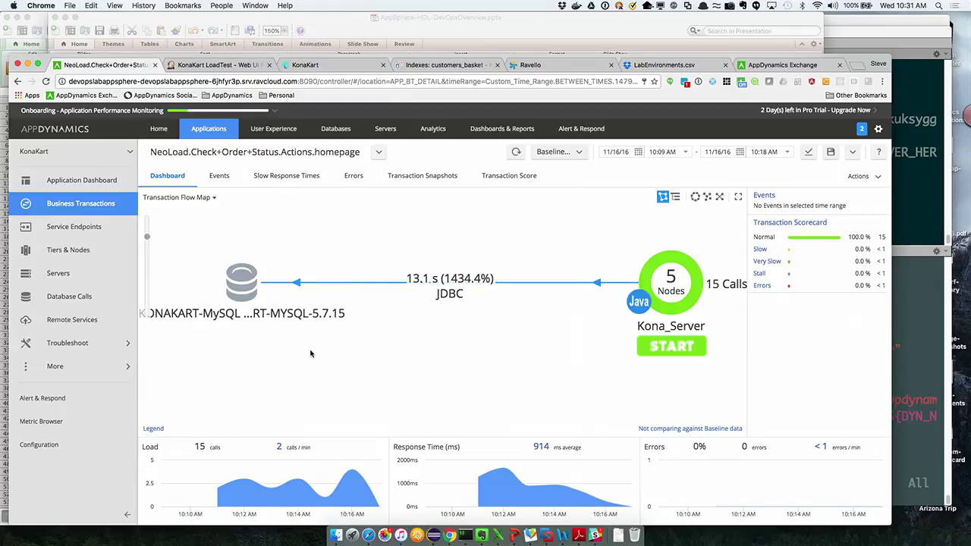
# Show the details of the JDBC call from Kona_Server to the KonaKart MySQL database in the transaction flow map.
pyautogui.moveTo(353, 284)
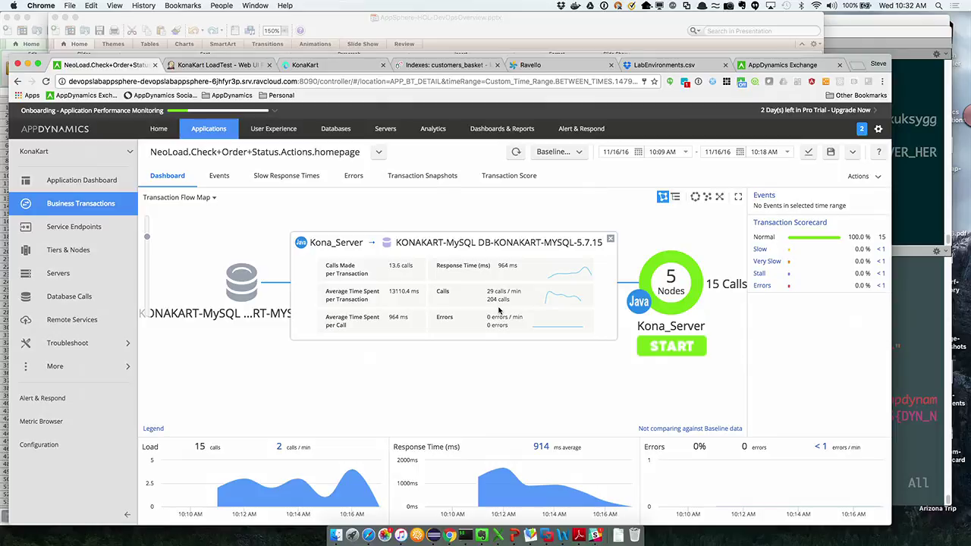
pyautogui.click(332, 65)
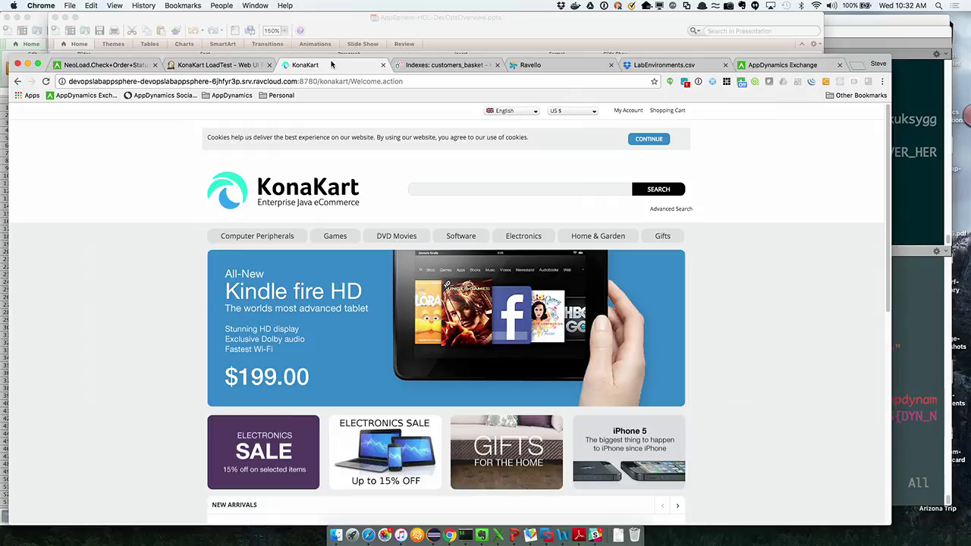
pyautogui.click(455, 66)
pyautogui.click(307, 66)
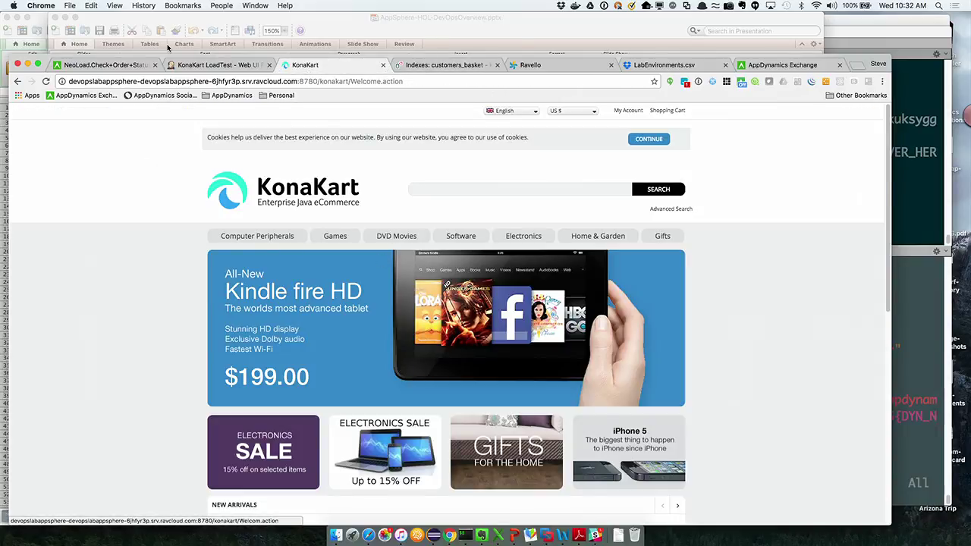
pyautogui.press('super+1')
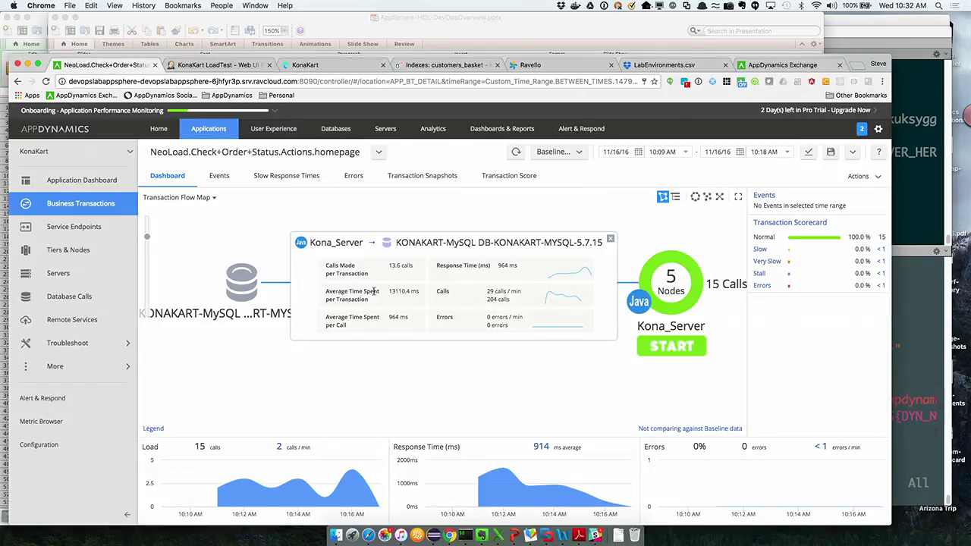
# Open the KONAKART-MySQL database's backend dashboard and enlarge its flow map.
pyautogui.click(245, 296)
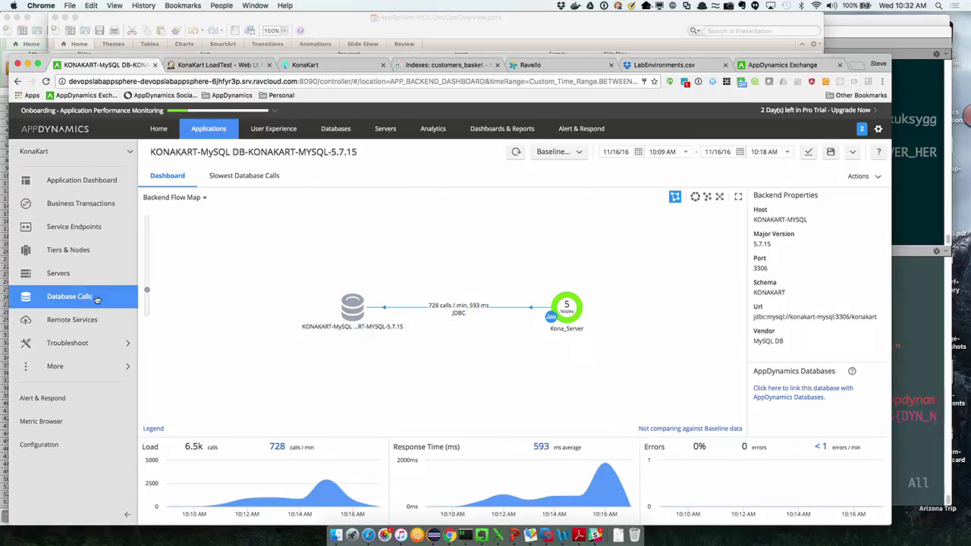
pyautogui.scroll(2, 297, 348)
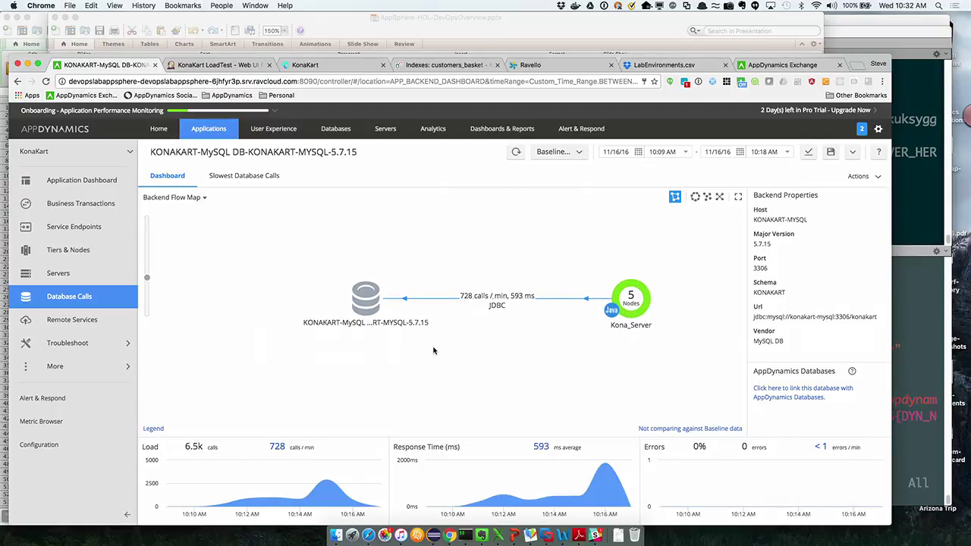
pyautogui.scroll(2, 281, 303)
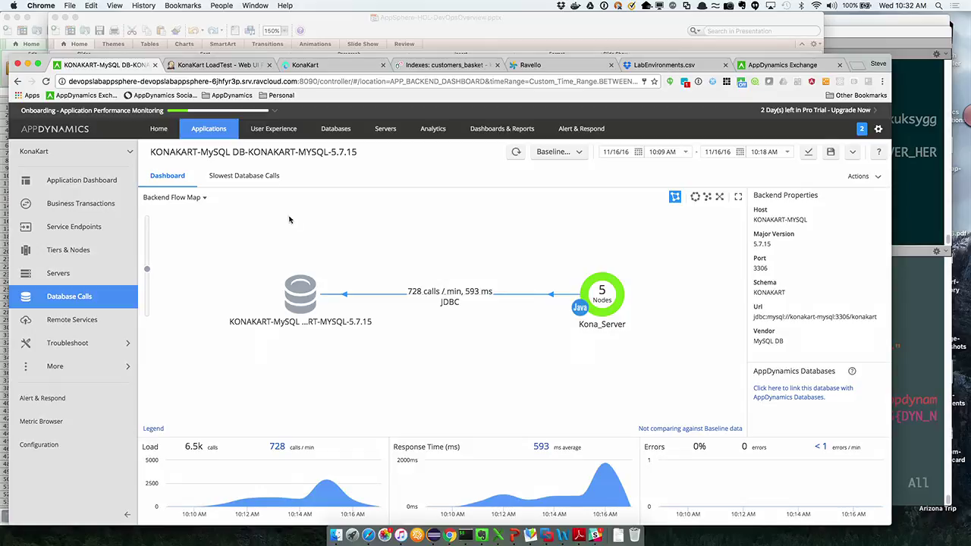
# View the slowest calls of the KONAKART-MySQL database and select the DELETE FROM CUSTOMERS_BASKET statement to read its call details.
pyautogui.click(255, 180)
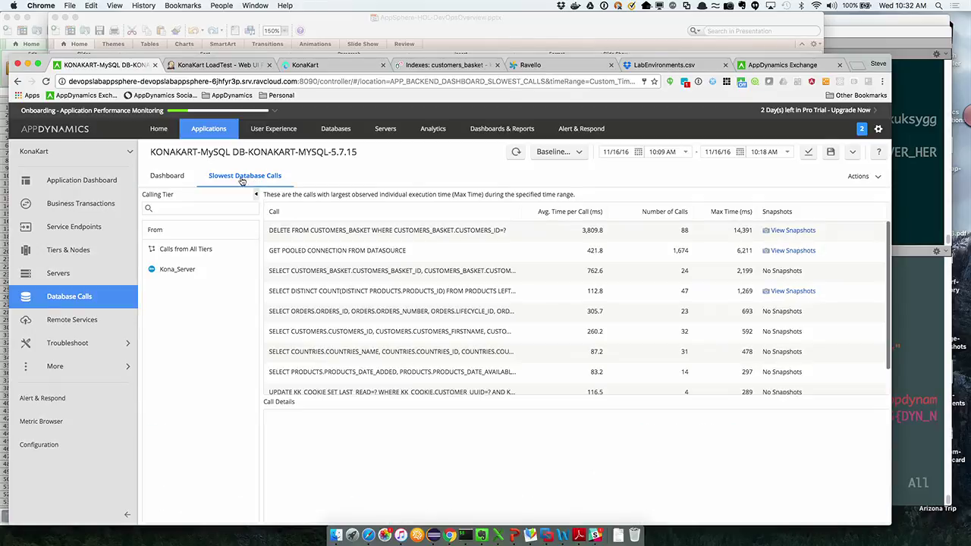
pyautogui.click(492, 236)
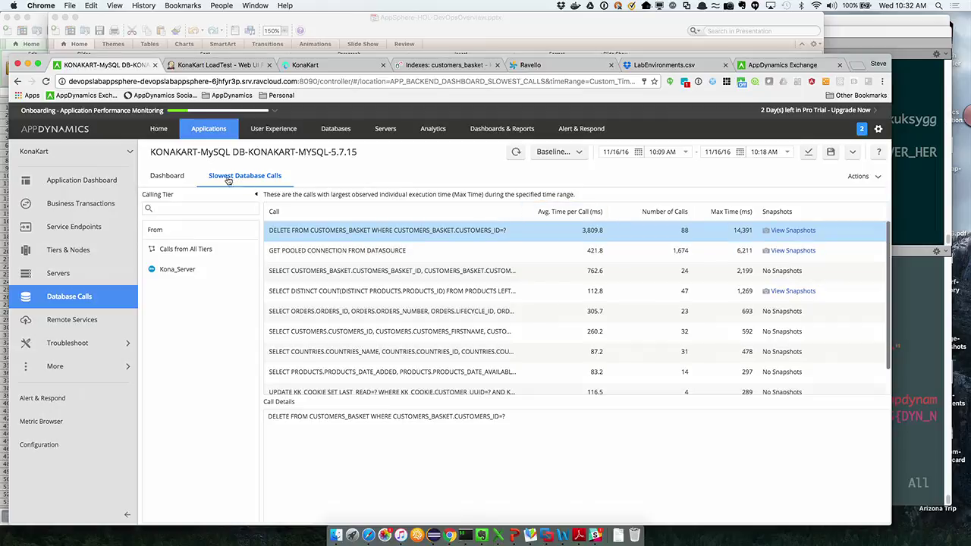
pyautogui.click(169, 175)
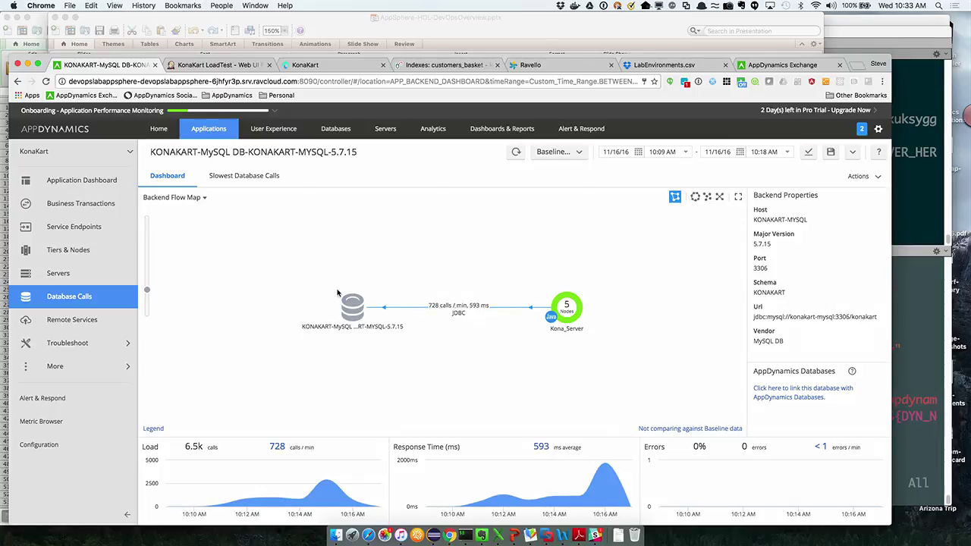
pyautogui.click(261, 180)
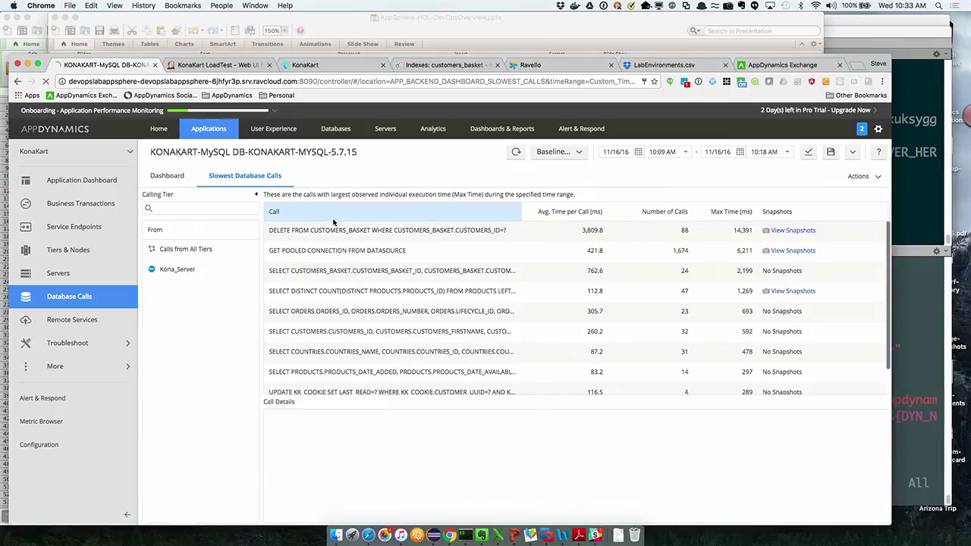
pyautogui.click(337, 232)
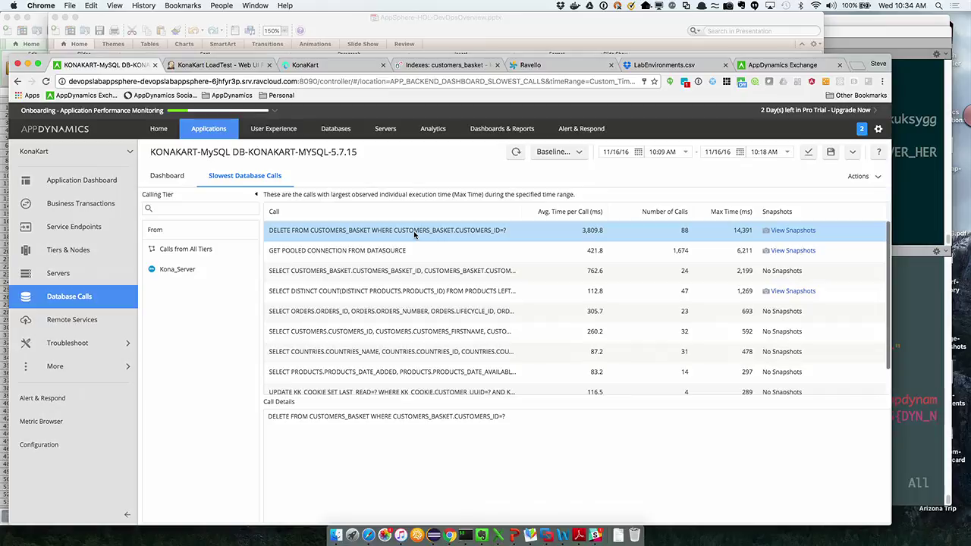
# Return to Adminer's login page and try to log in with the filled-in credentials and no server specified.
pyautogui.click(442, 67)
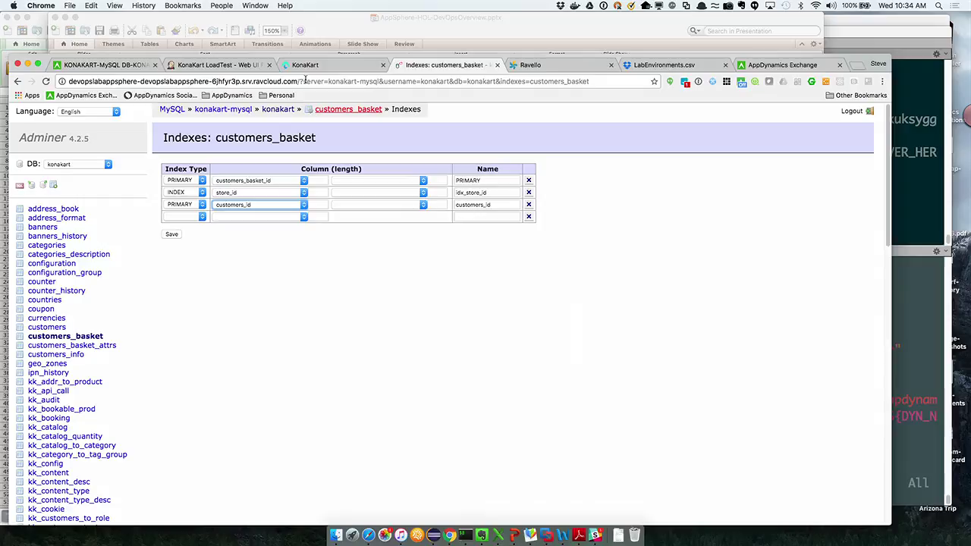
pyautogui.moveTo(300, 81); pyautogui.dragTo(641, 80)
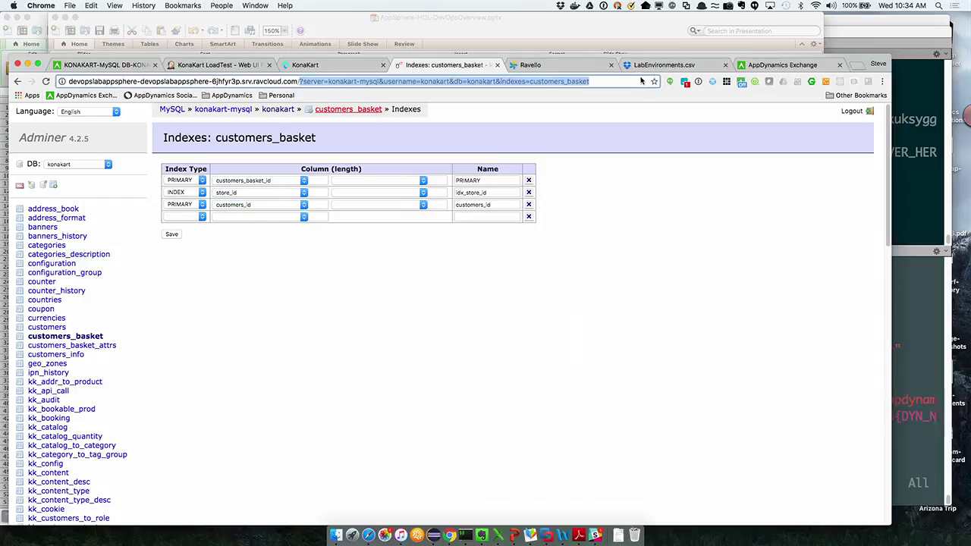
pyautogui.press('BackSpace')
pyautogui.press('Return')
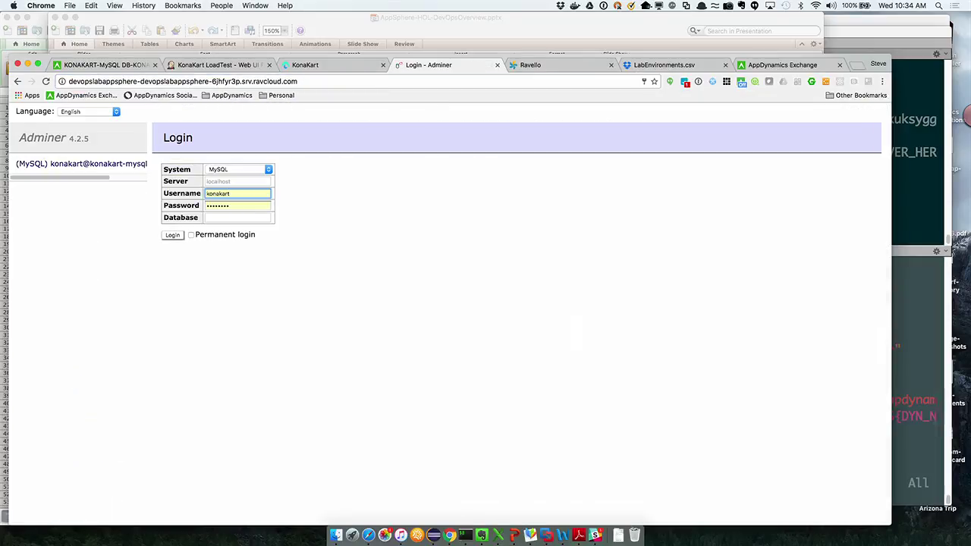
pyautogui.click(173, 235)
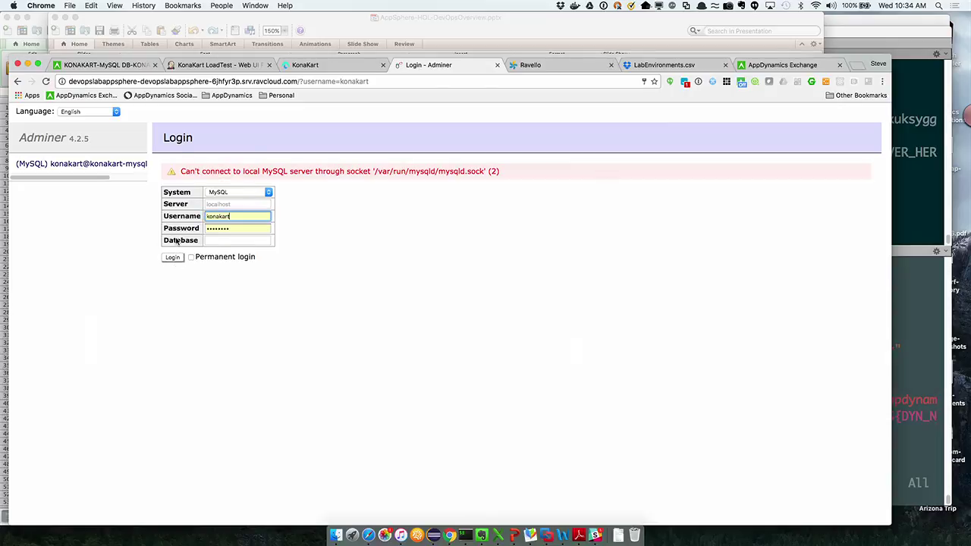
# Switch to the PowerPoint presentation and look up the database server on the "Fixing our DB Slowness" slide.
pyautogui.click(237, 205)
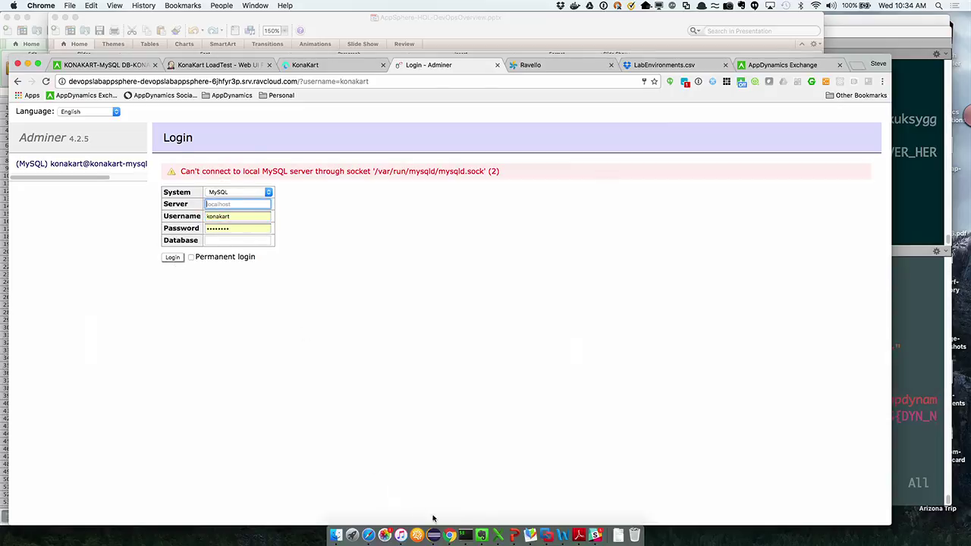
pyautogui.click(515, 537)
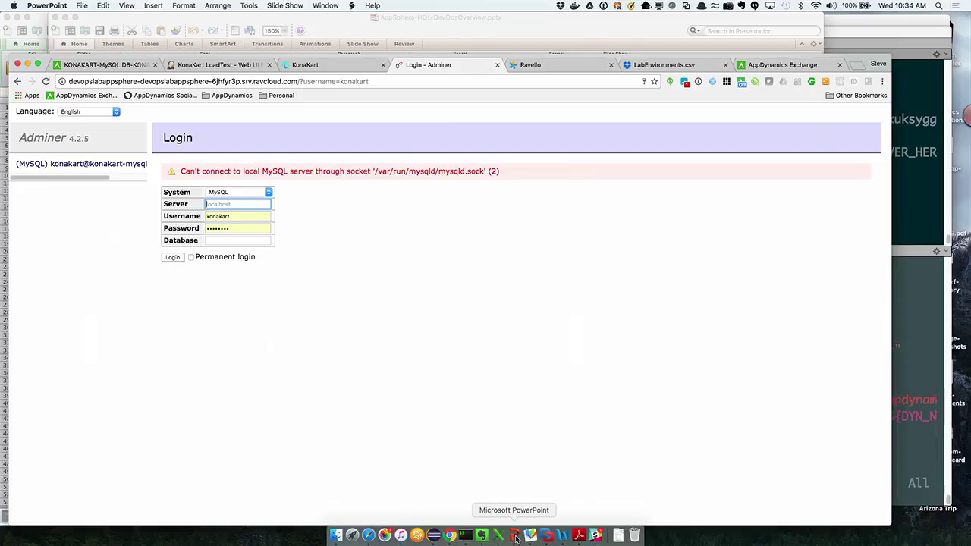
pyautogui.press('Down')
pyautogui.press('Down')
pyautogui.press('Down')
pyautogui.press('Down')
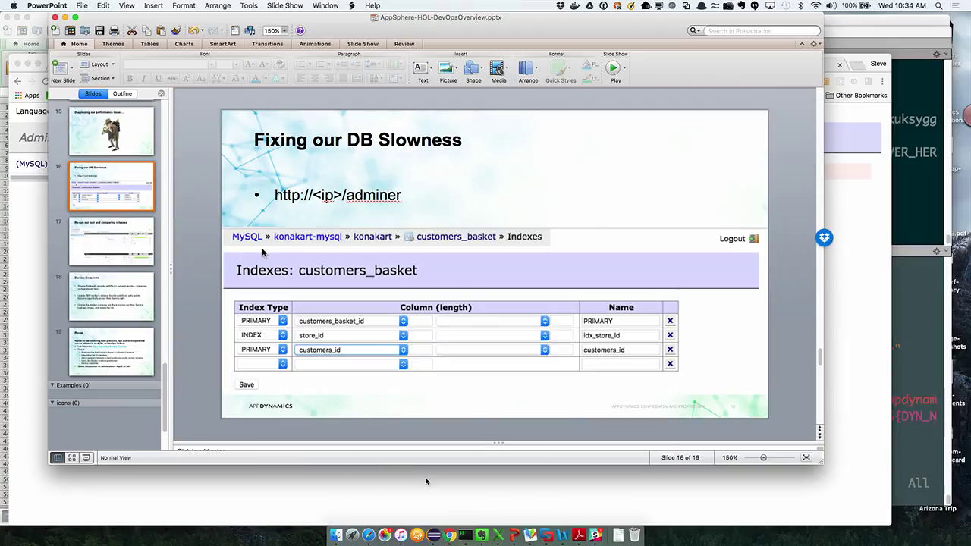
# Switch back to Chrome, log in to Adminer with server konakart-mysql and the filled-in credentials, and open the konakart database.
pyautogui.click(449, 536)
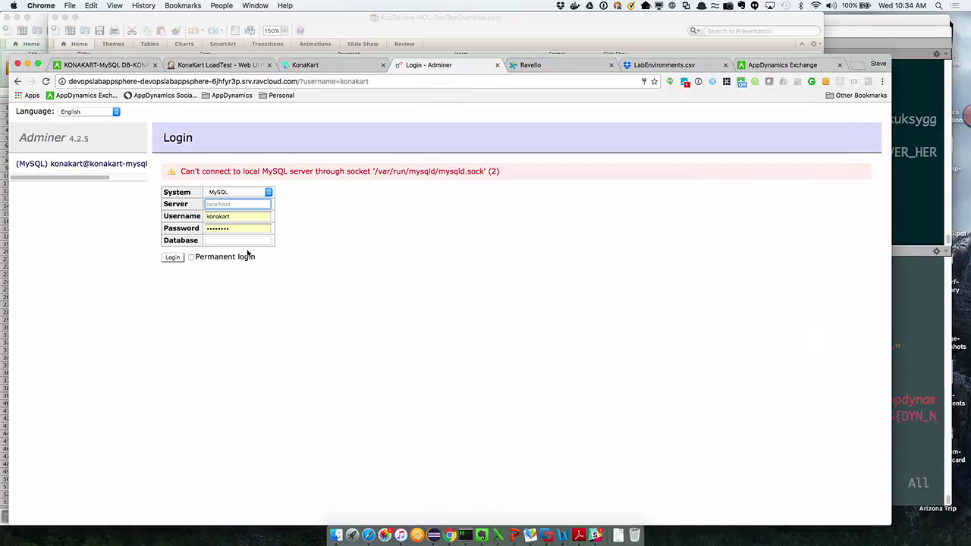
pyautogui.write('ko')
pyautogui.press('Down')
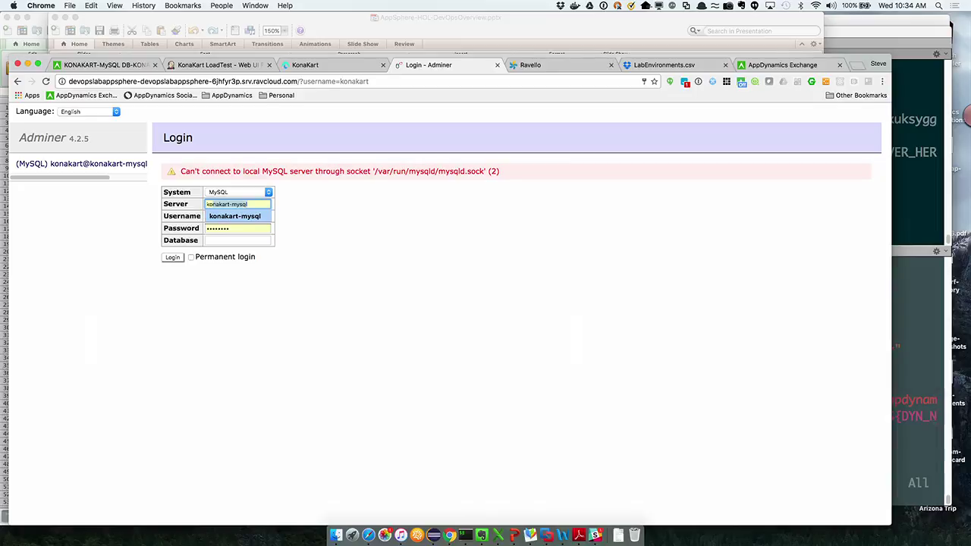
pyautogui.press('Tab')
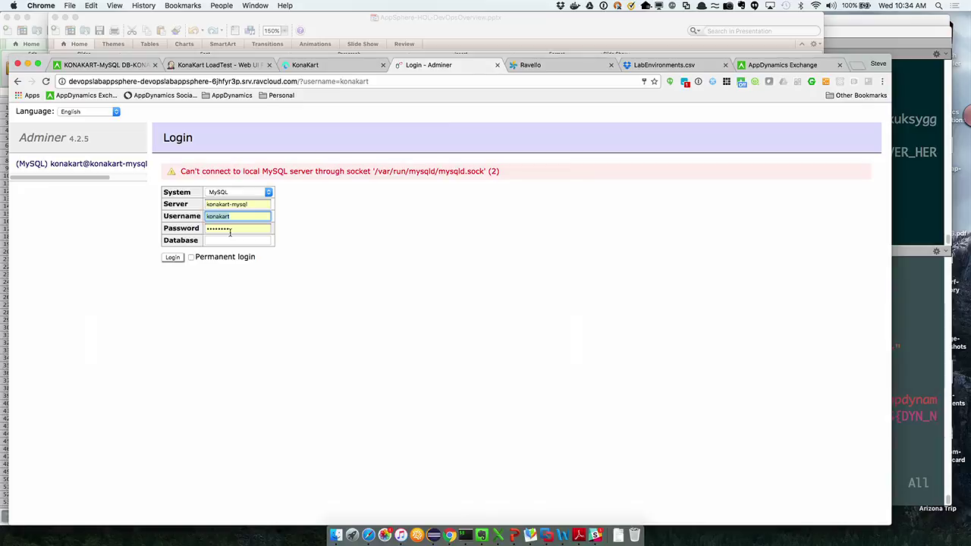
pyautogui.click(173, 258)
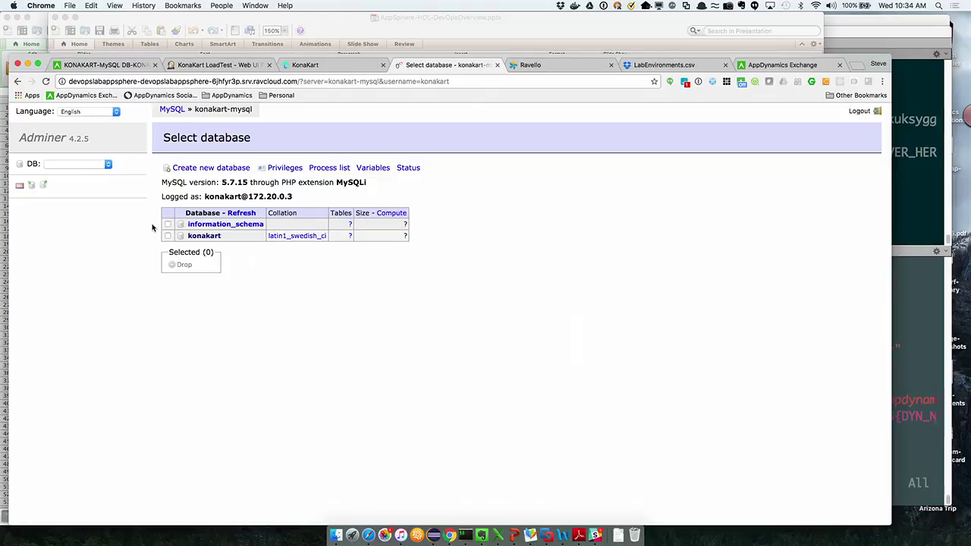
pyautogui.click(104, 165)
pyautogui.click(88, 181)
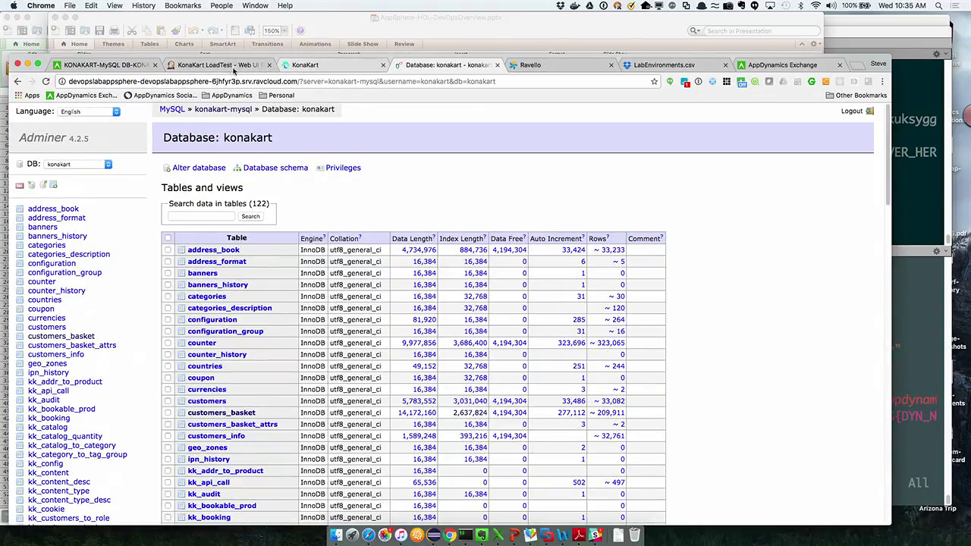
# Recheck in the AppDynamics slowest database calls which table the slow DELETE statement uses.
pyautogui.click(224, 66)
pyautogui.click(102, 66)
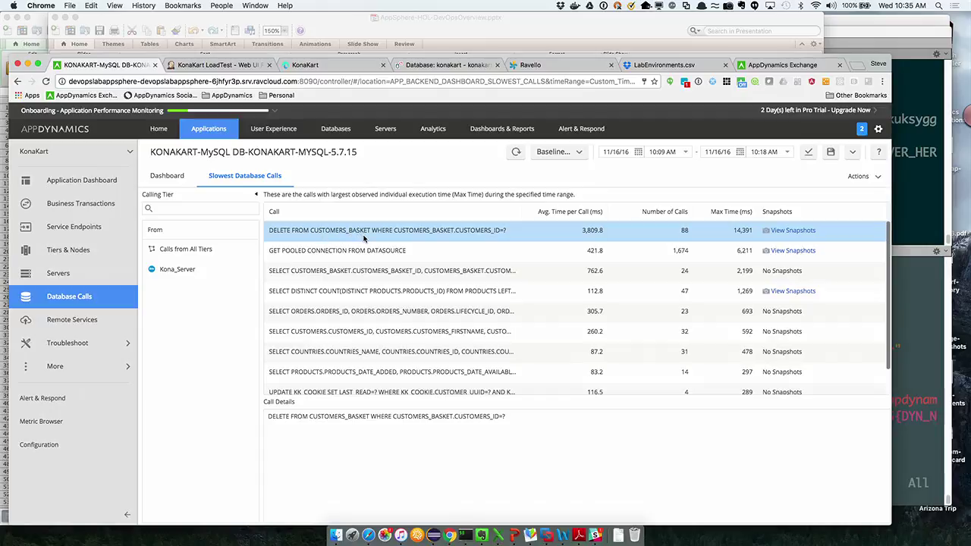
pyautogui.click(336, 66)
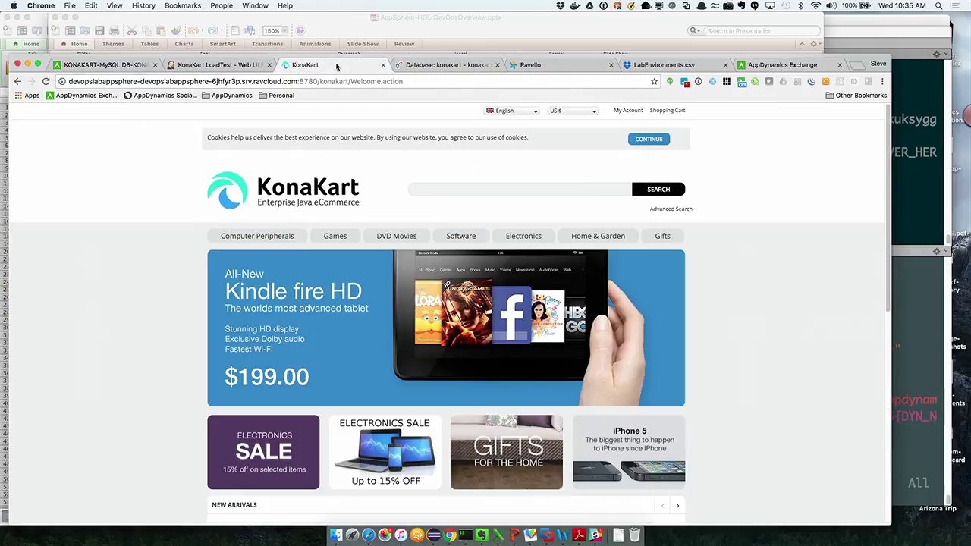
# Search Adminer's konakart table list for "customers_bask" and open the customers_basket table.
pyautogui.click(416, 67)
pyautogui.press('super+f')
pyautogui.write('custom')
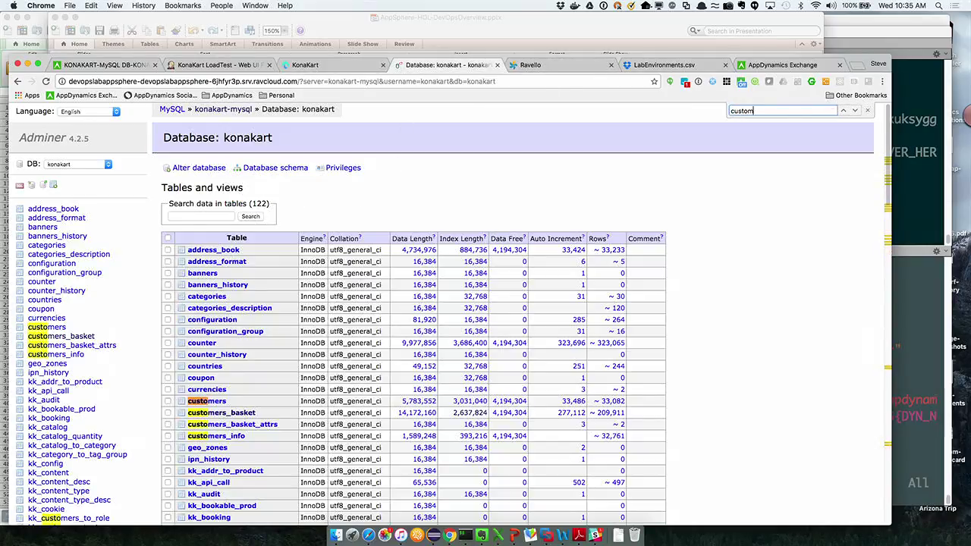
pyautogui.write('er_bask')
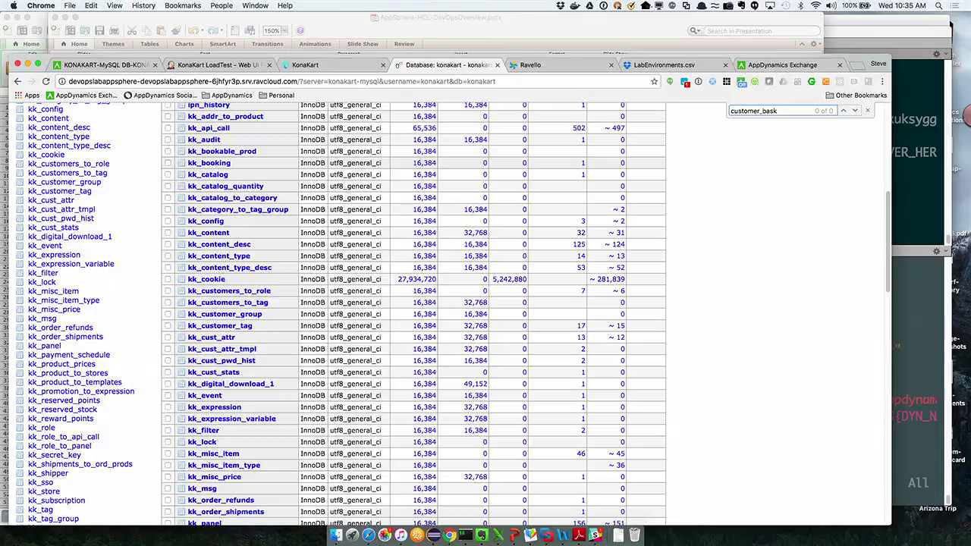
pyautogui.press('BackSpace')
pyautogui.press('BackSpace')
pyautogui.press('BackSpace')
pyautogui.press('BackSpace')
pyautogui.press('BackSpace')
pyautogui.write('s')
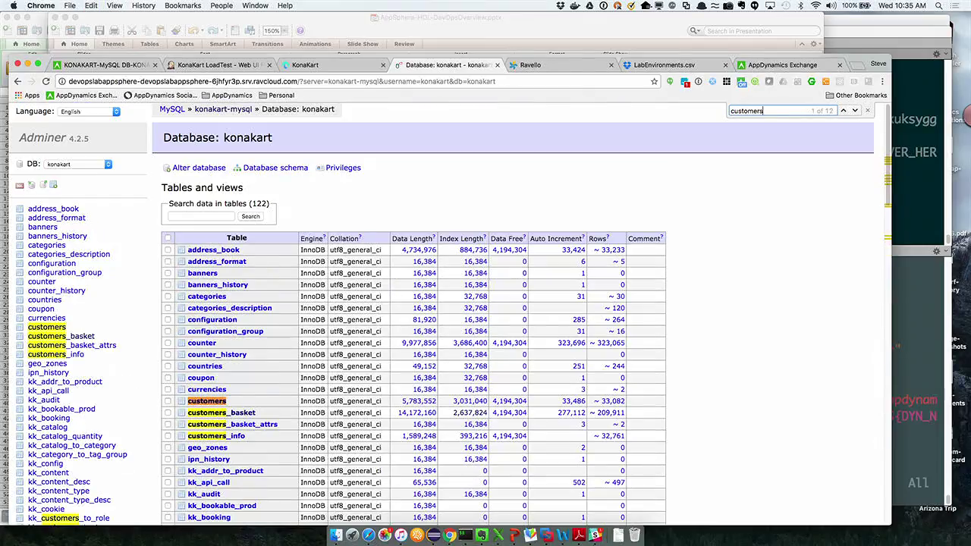
pyautogui.write('_bask')
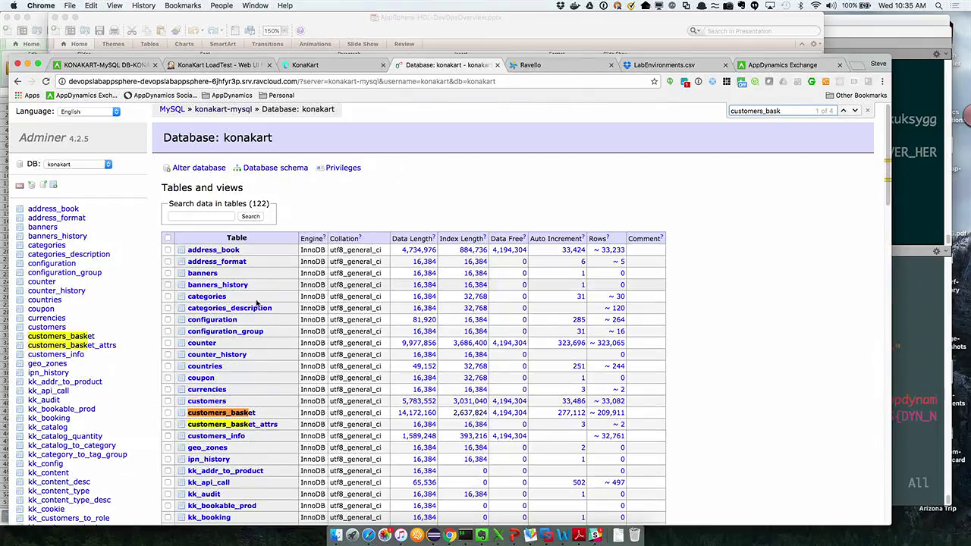
pyautogui.click(243, 413)
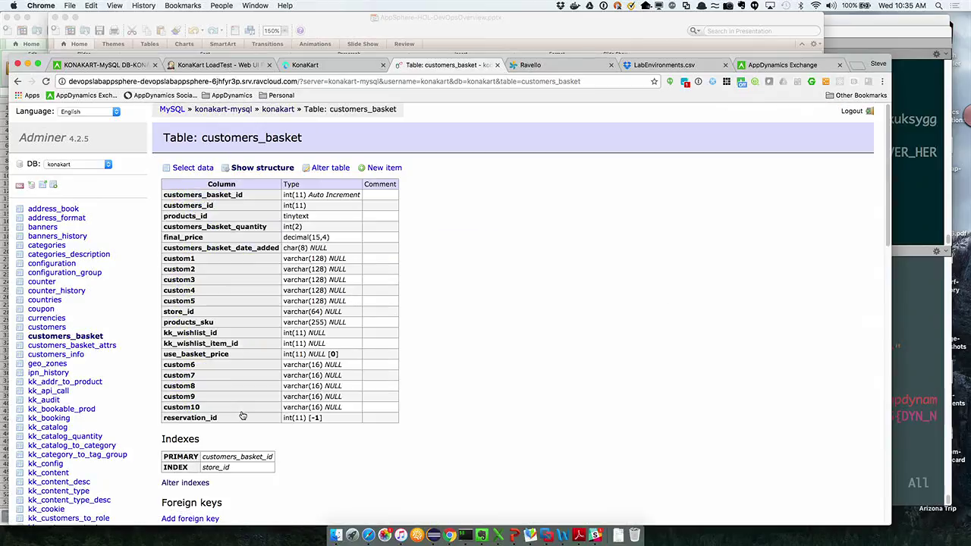
# Examine the columns and existing indexes of the customers_basket table, highlighting the primary index column.
pyautogui.scroll(-4, 243, 416)
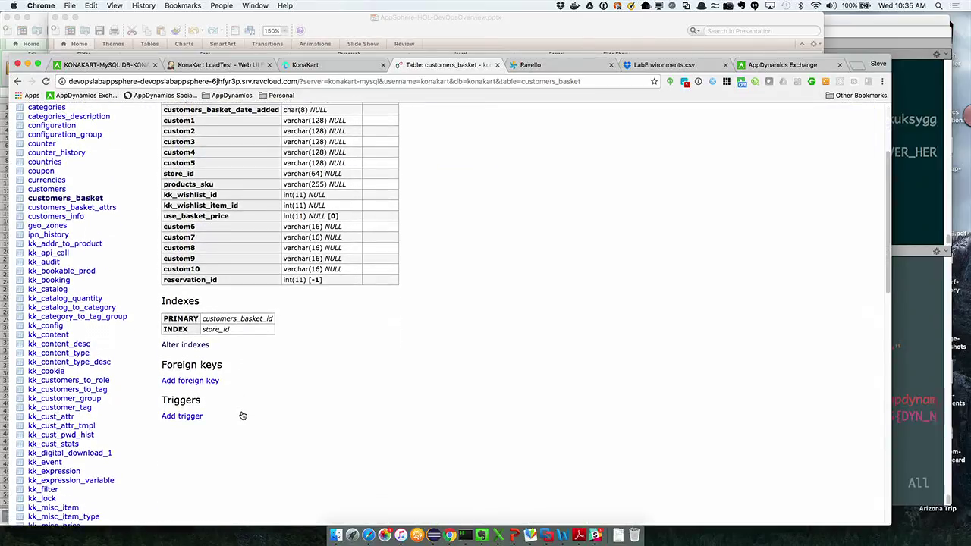
pyautogui.scroll(3, 242, 415)
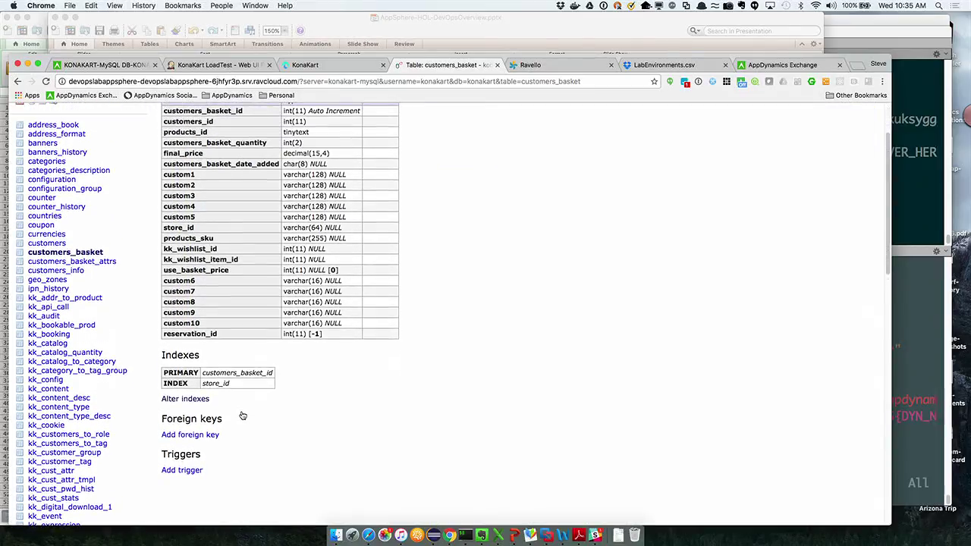
pyautogui.scroll(2, 236, 185)
pyautogui.scroll(-6, 237, 184)
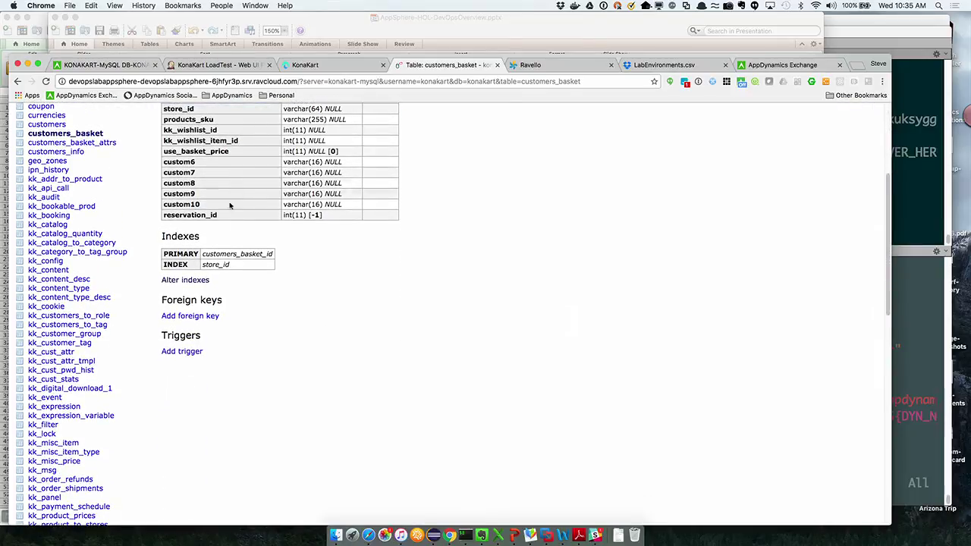
pyautogui.doubleClick(260, 254)
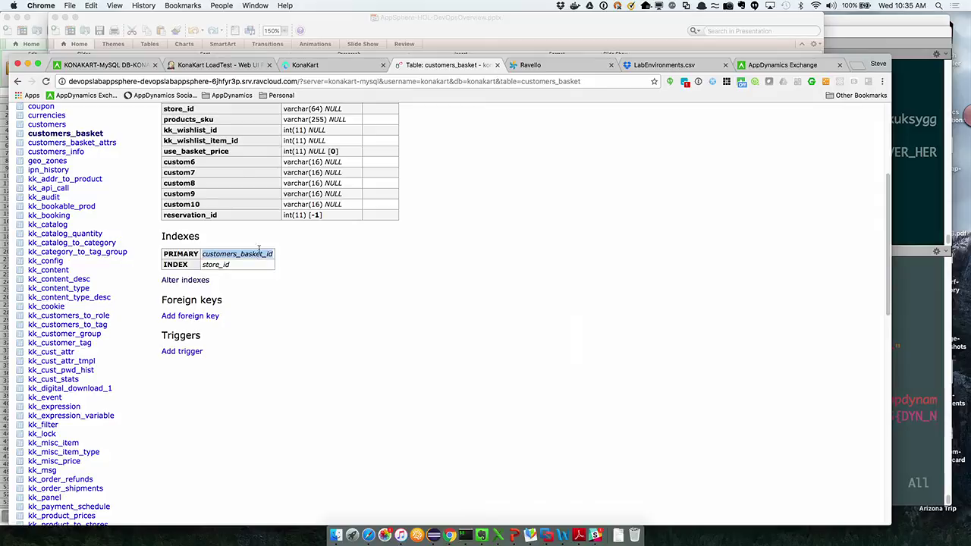
# Recheck the slow DELETE call in AppDynamics, and in Adminer try to save a new PRIMARY index on customers_id for the customers_basket table.
pyautogui.click(119, 65)
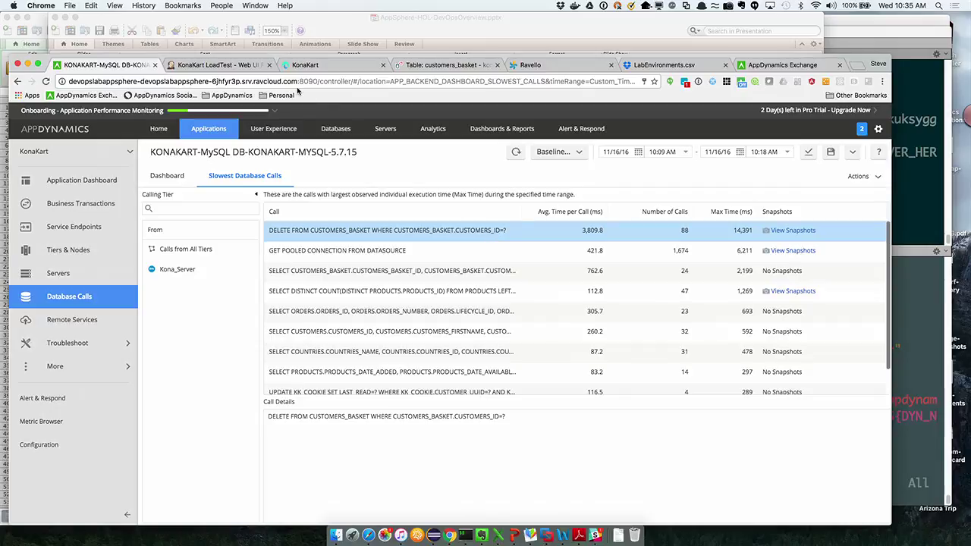
pyautogui.click(431, 67)
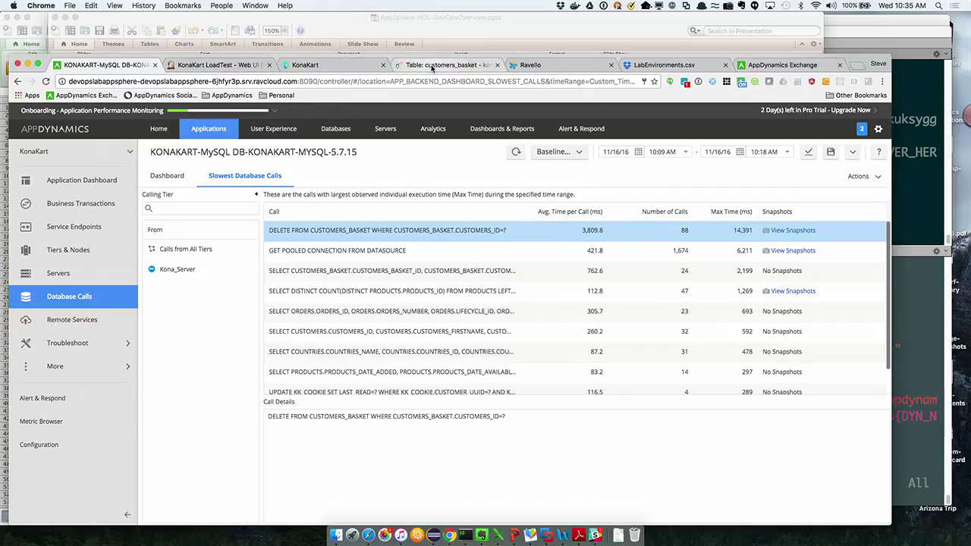
pyautogui.click(185, 280)
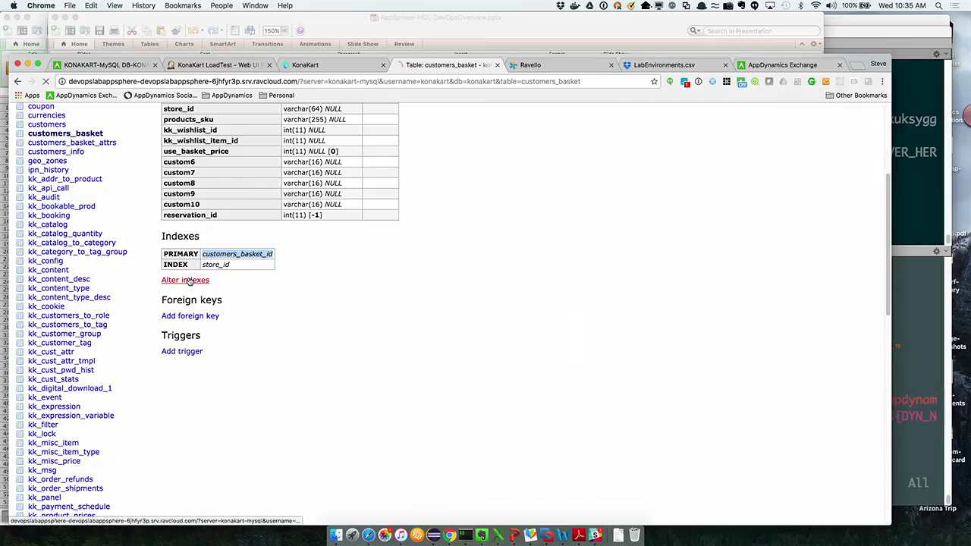
pyautogui.click(185, 205)
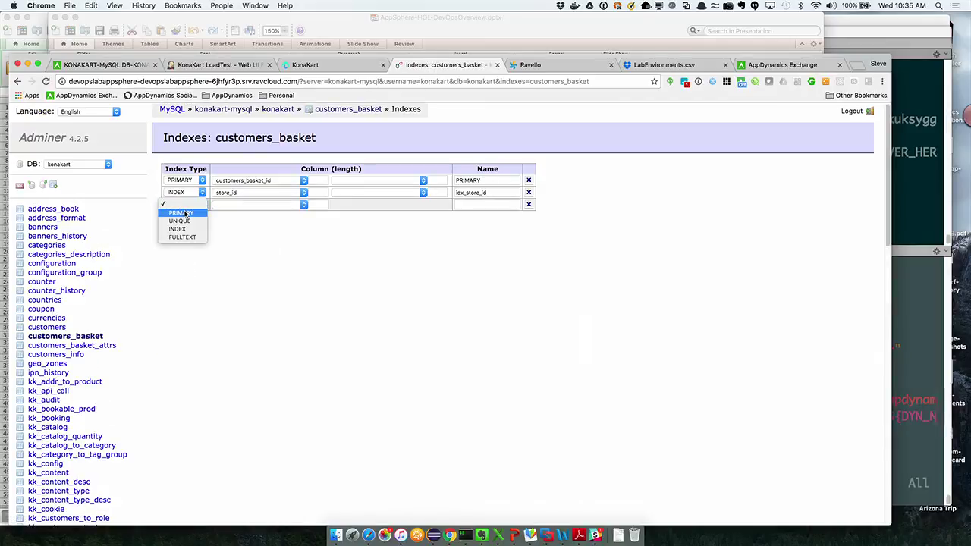
pyautogui.click(182, 213)
pyautogui.click(228, 205)
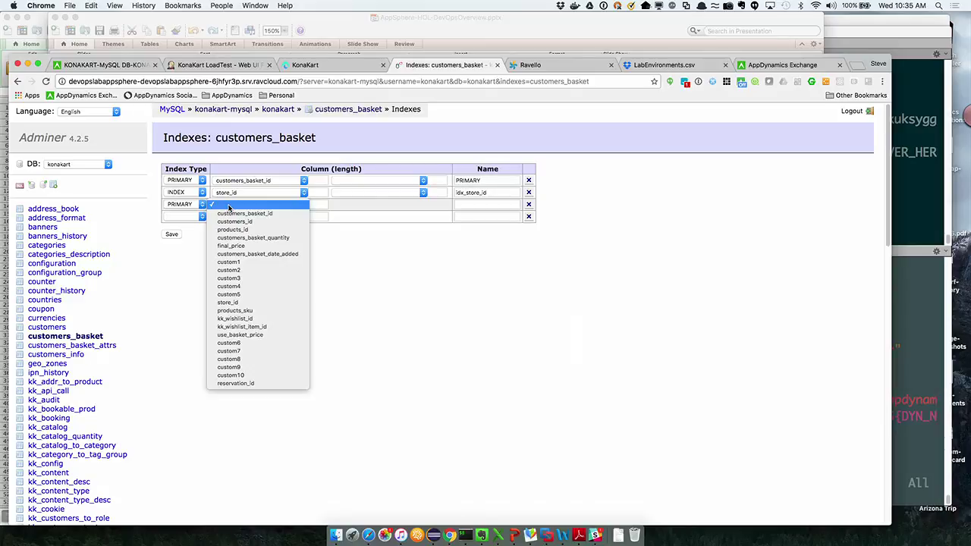
pyautogui.click(232, 222)
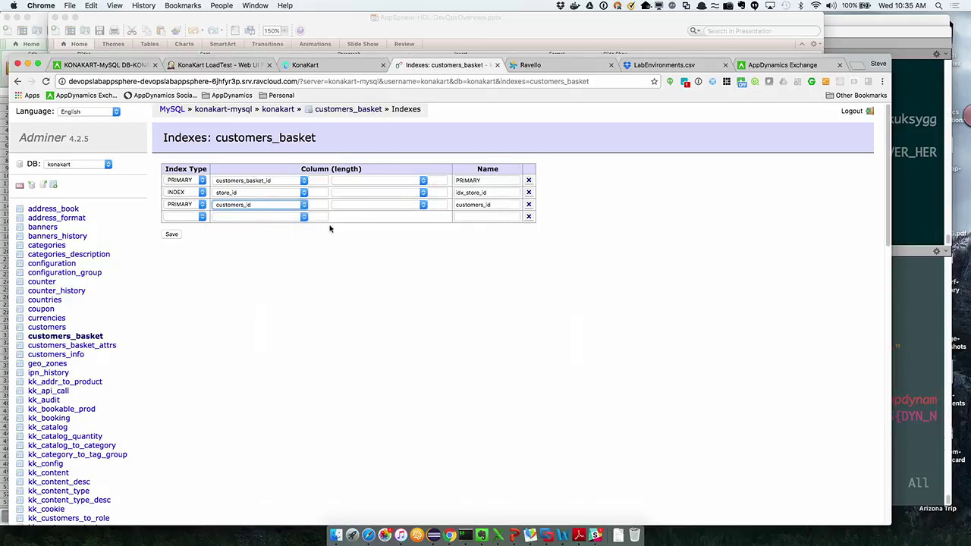
pyautogui.click(171, 234)
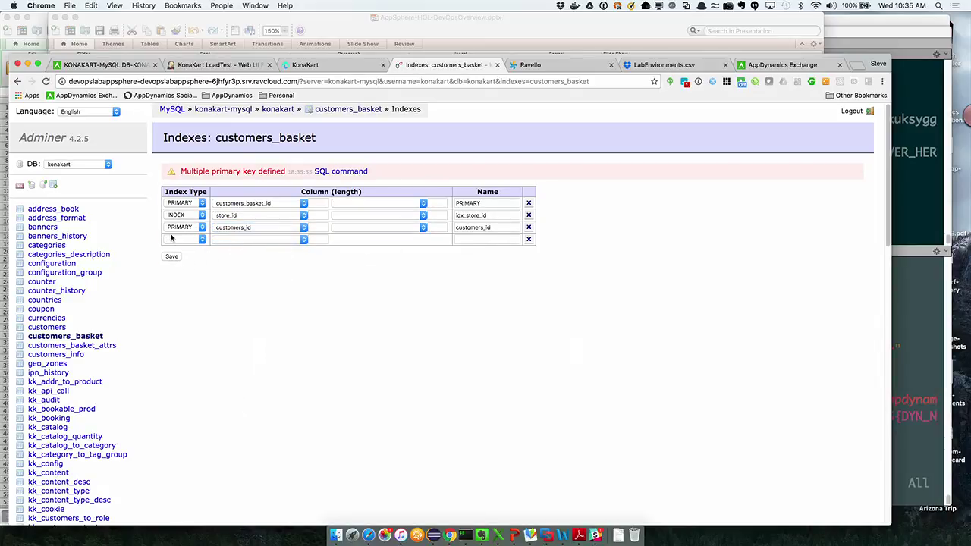
# Set the type of the new customers_id index to INDEX and save the customers_basket indexes.
pyautogui.click(182, 227)
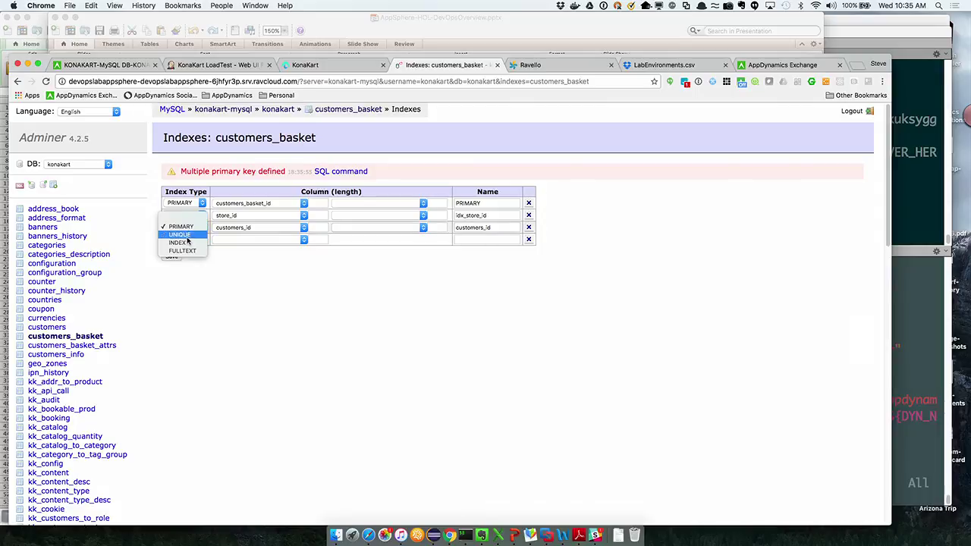
pyautogui.click(186, 243)
pyautogui.click(172, 257)
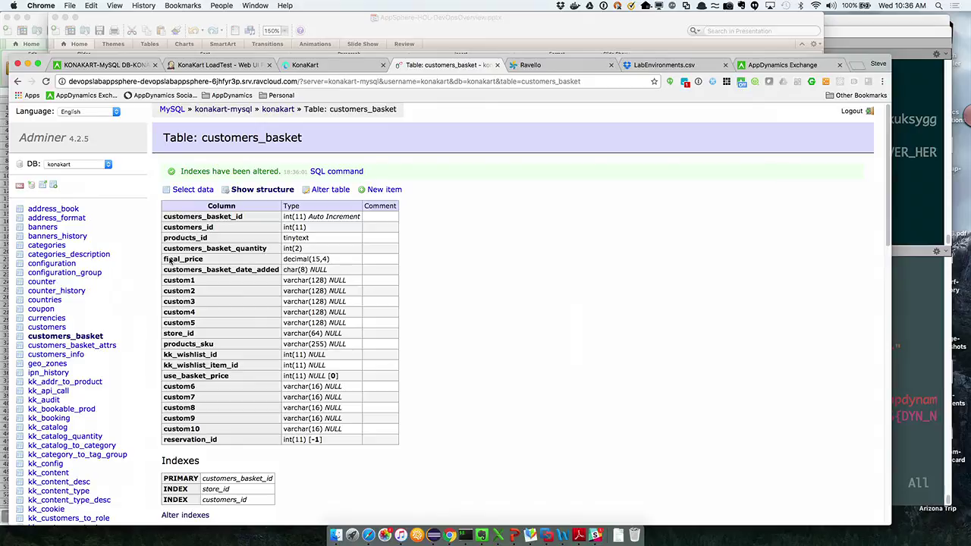
# Switch to Jenkins and start a new build of the KonaKart LoadTest - Web UI FrontEnd project.
pyautogui.click(197, 65)
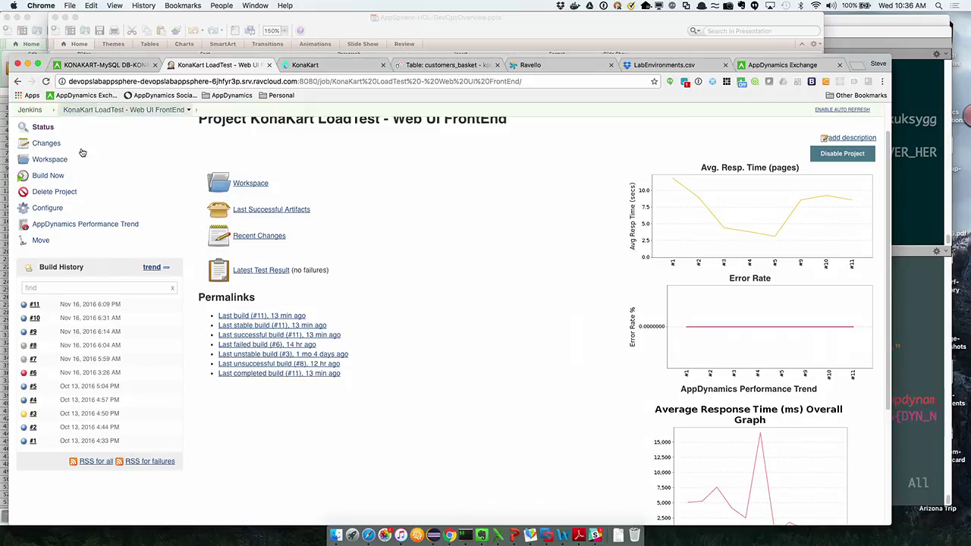
pyautogui.click(54, 176)
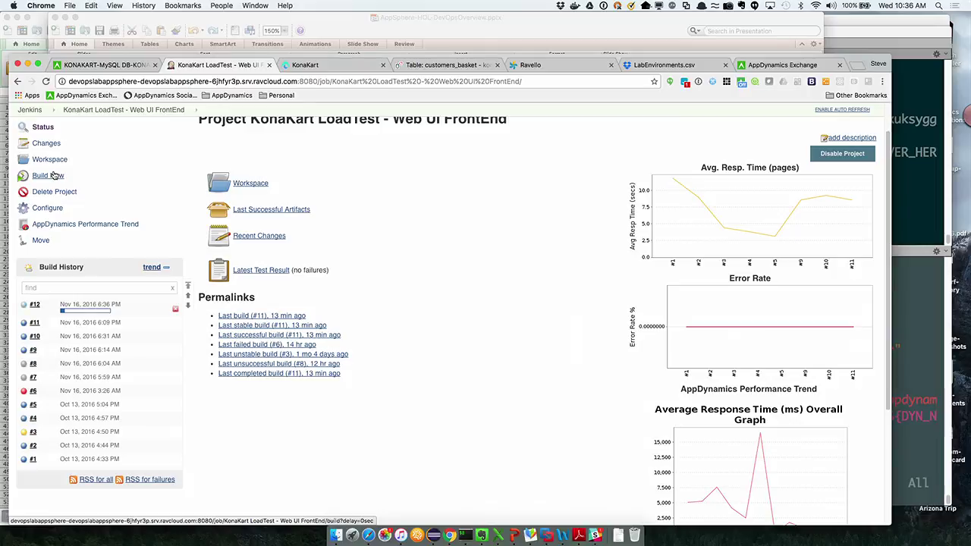
# Return to AppDynamics and open the Compare Releases view for the KonaKart application.
pyautogui.click(97, 65)
pyautogui.click(60, 182)
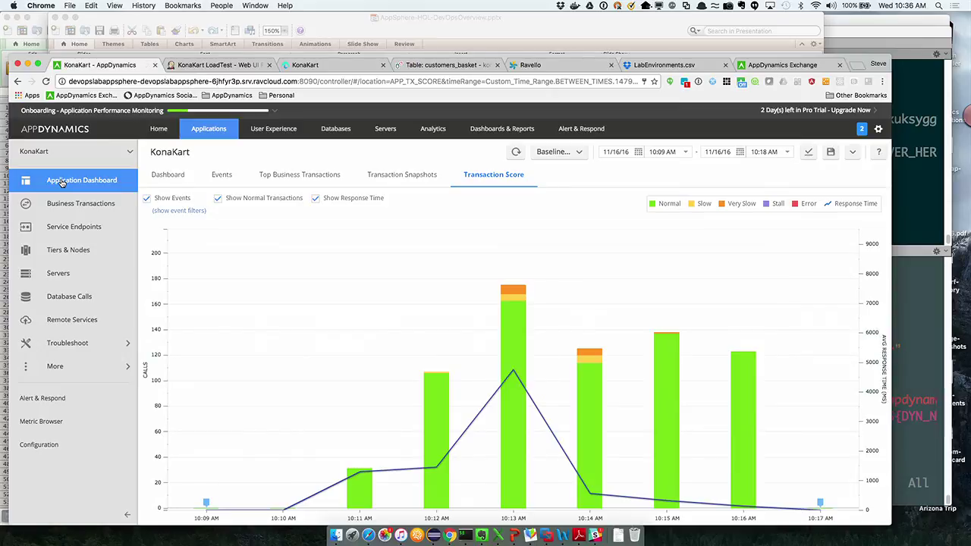
pyautogui.click(51, 419)
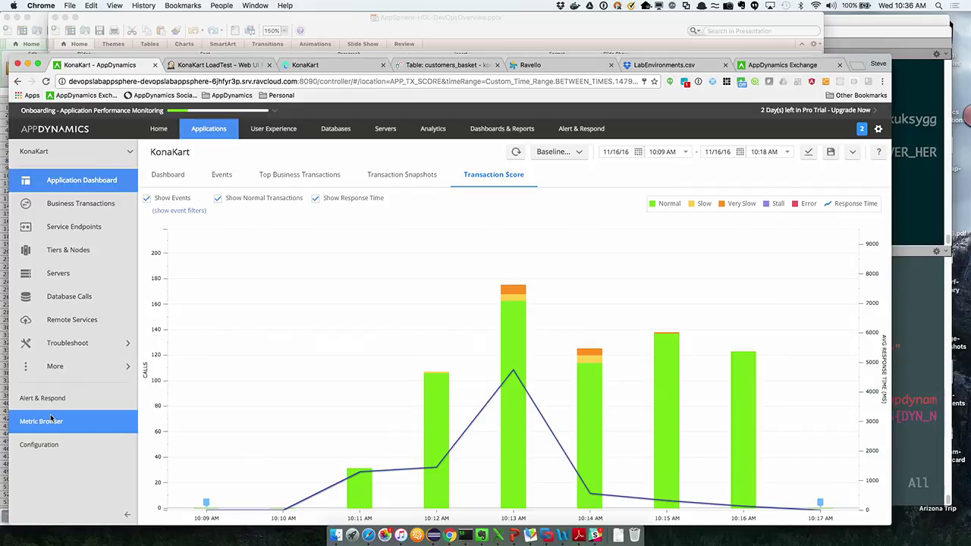
pyautogui.click(104, 346)
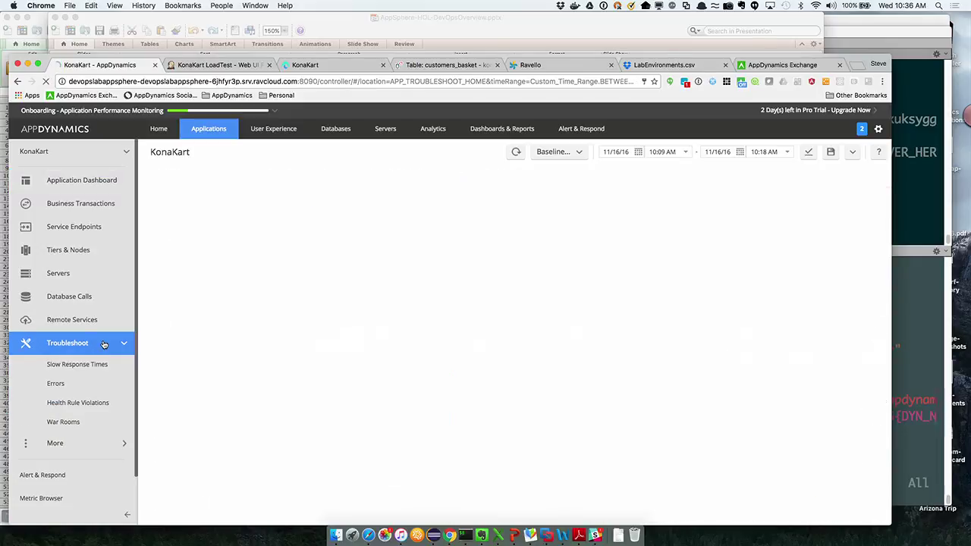
pyautogui.click(86, 447)
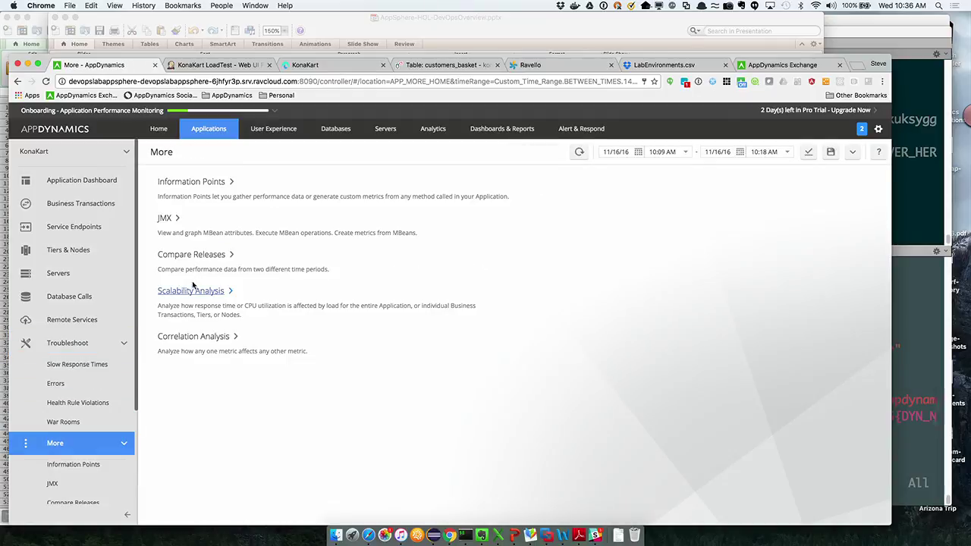
pyautogui.click(192, 260)
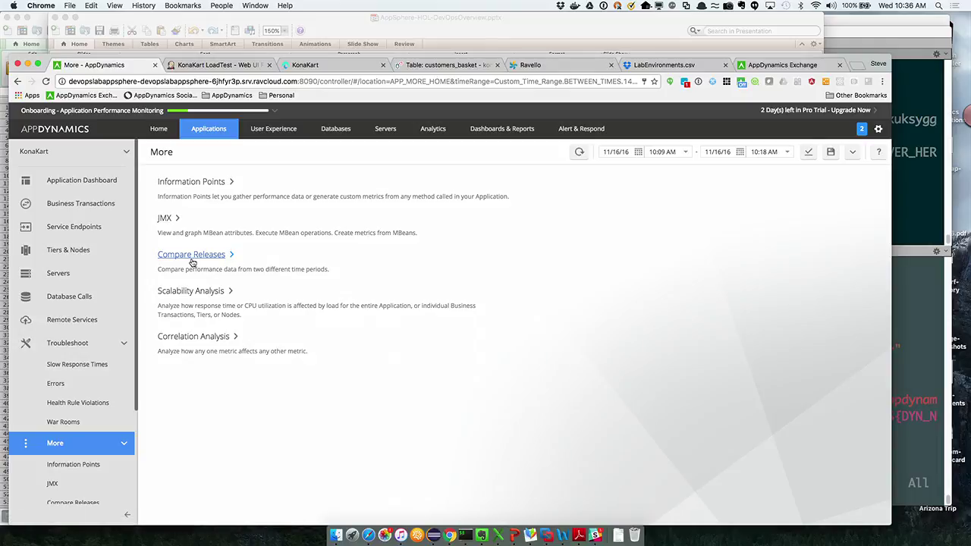
pyautogui.click(192, 260)
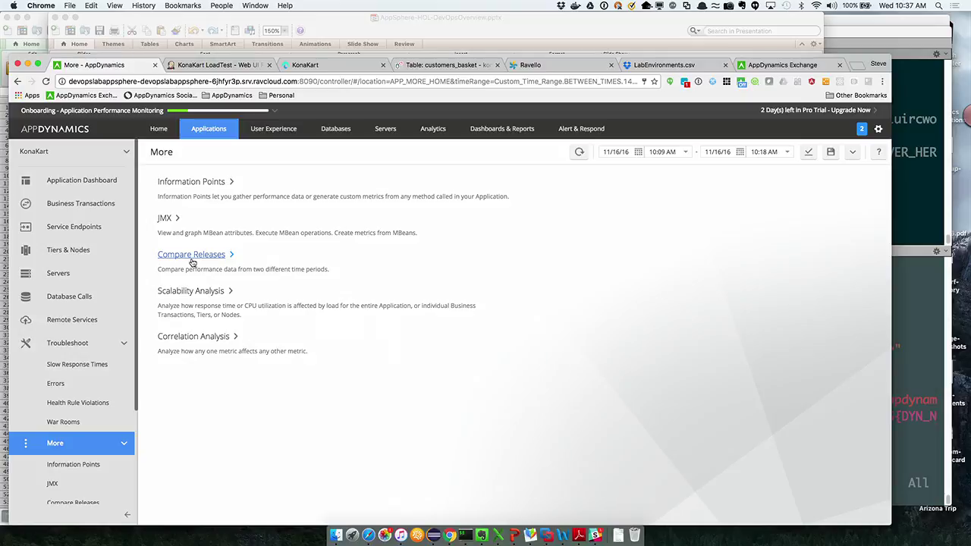
pyautogui.click(205, 262)
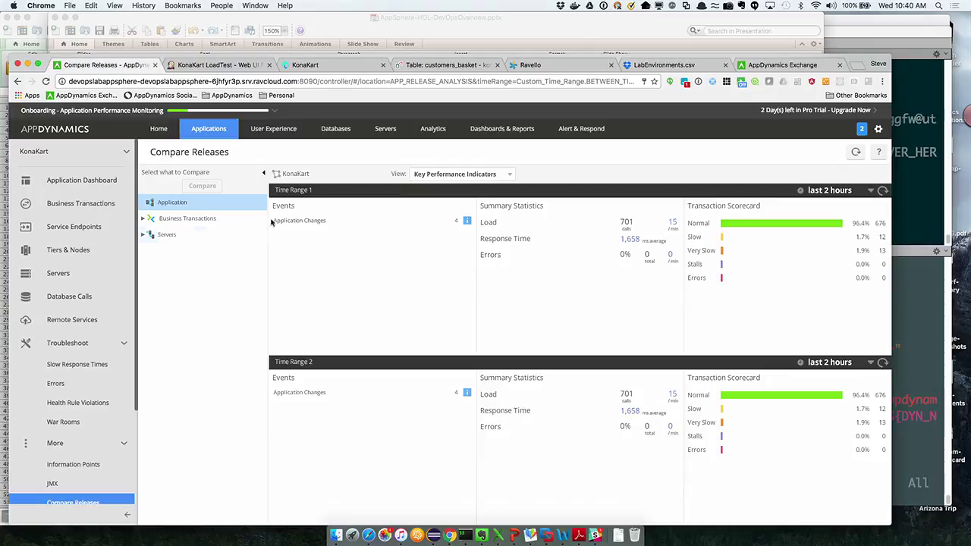
# Show KonaKart's application dashboard for the last 15 minutes and open its Transaction Score chart.
pyautogui.click(50, 184)
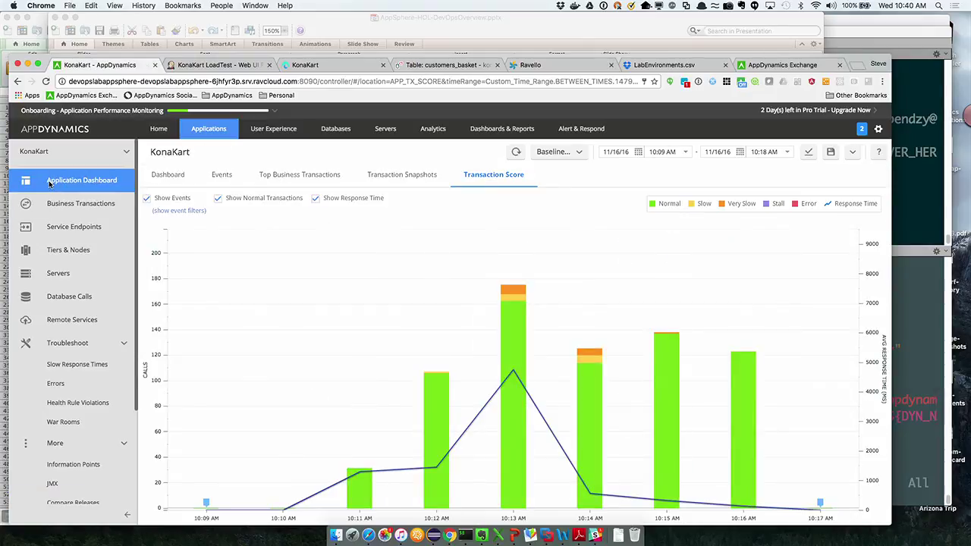
pyautogui.click(172, 179)
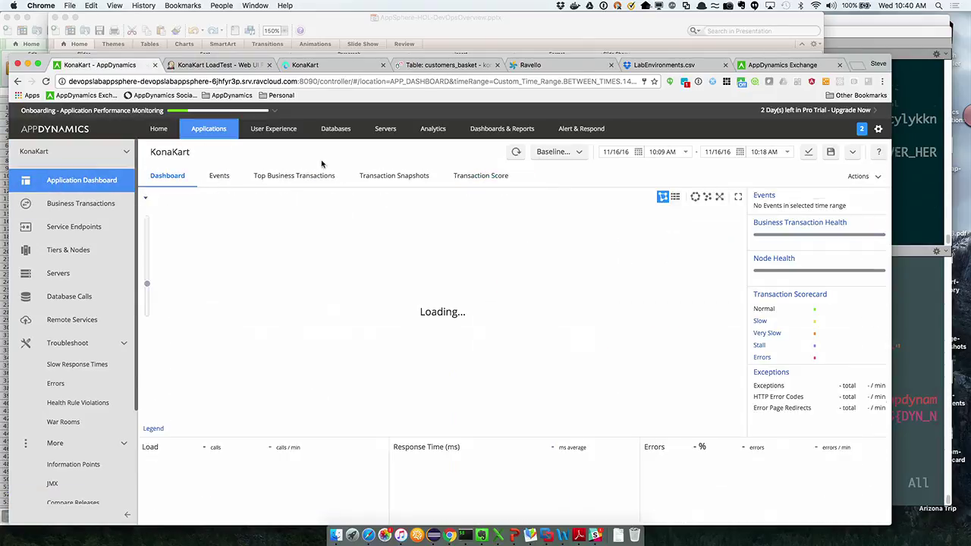
pyautogui.click(856, 155)
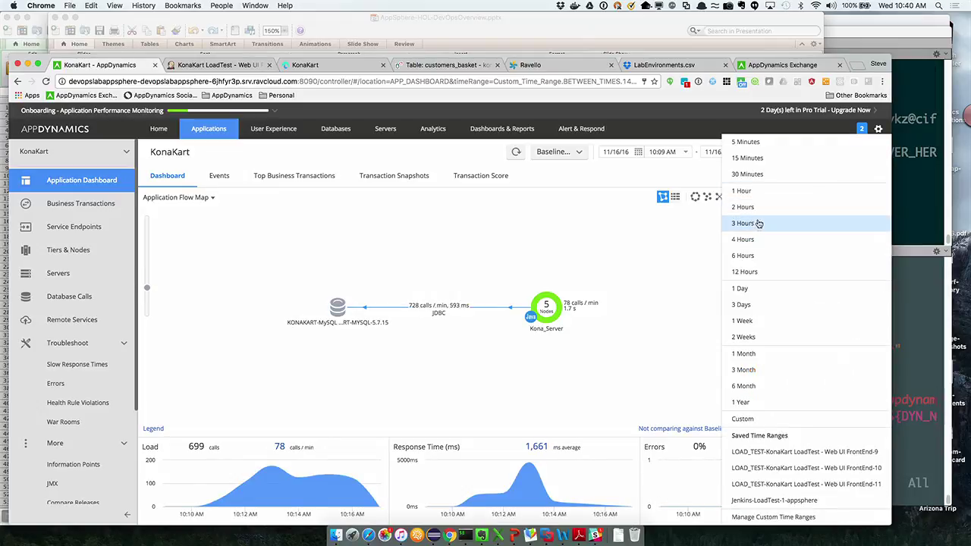
pyautogui.click(747, 158)
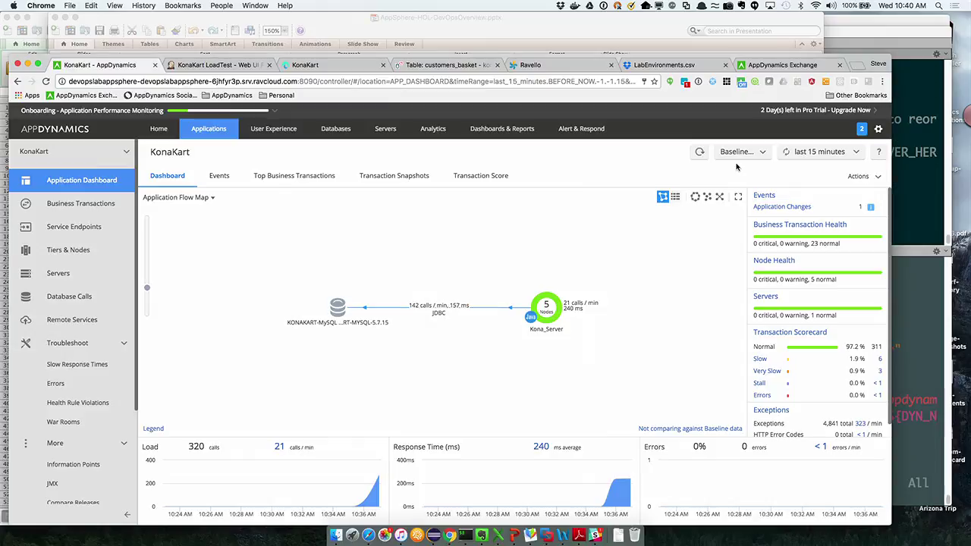
pyautogui.click(486, 179)
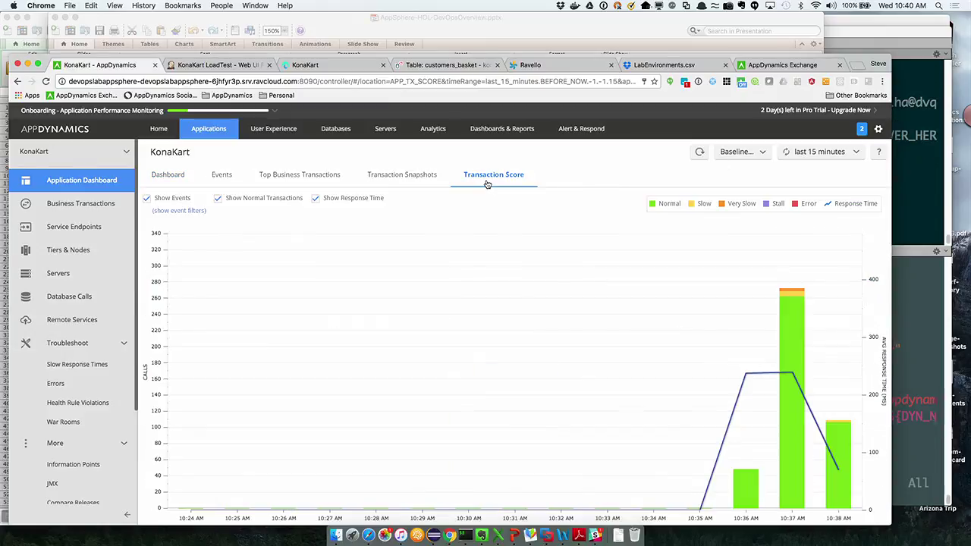
# Select the new load test period from 10:36 AM to 10:38 AM on the Transaction Score chart and set it as the global time range.
pyautogui.moveTo(703, 483)
pyautogui.mouseDown()
pyautogui.moveTo(804, 473)
pyautogui.moveTo(857, 482)
pyautogui.mouseUp()
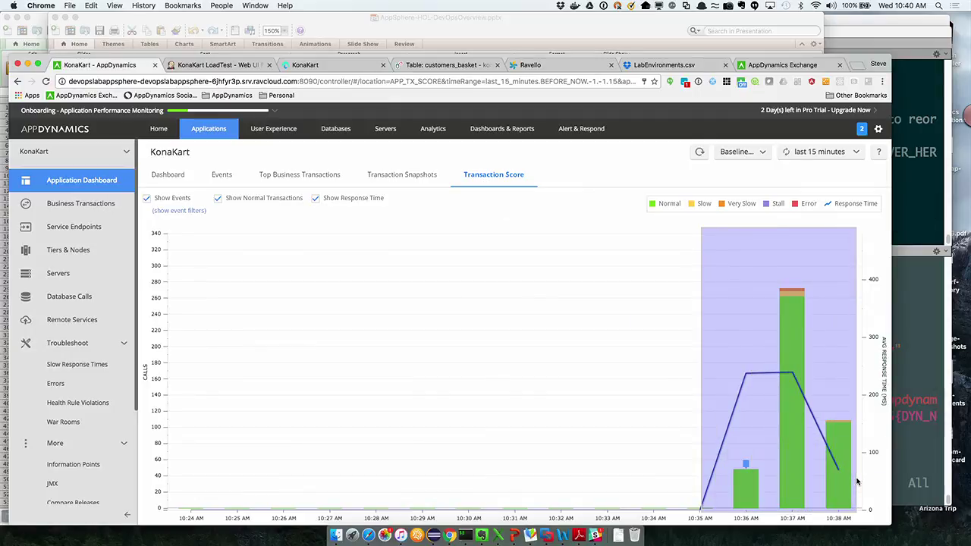
pyautogui.moveTo(857, 481); pyautogui.dragTo(859, 484)
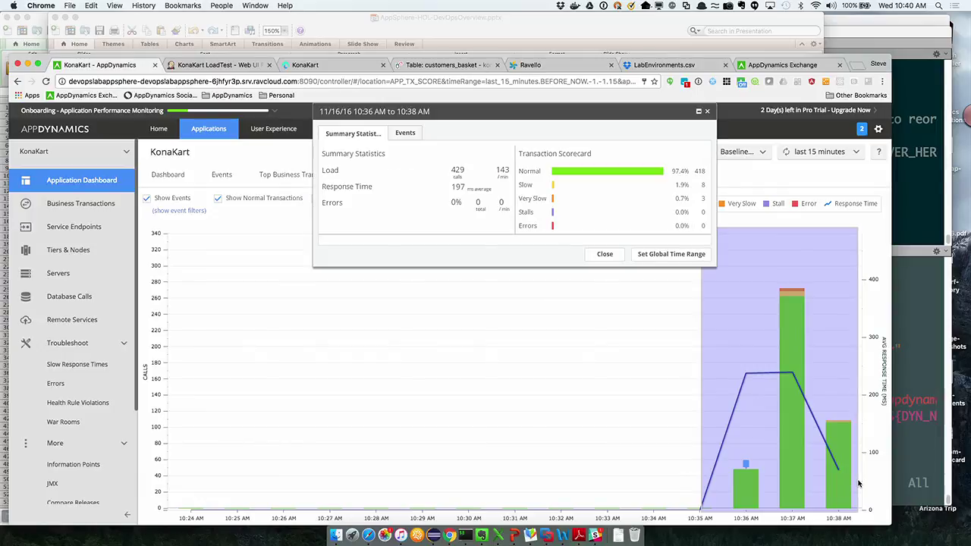
pyautogui.click(671, 255)
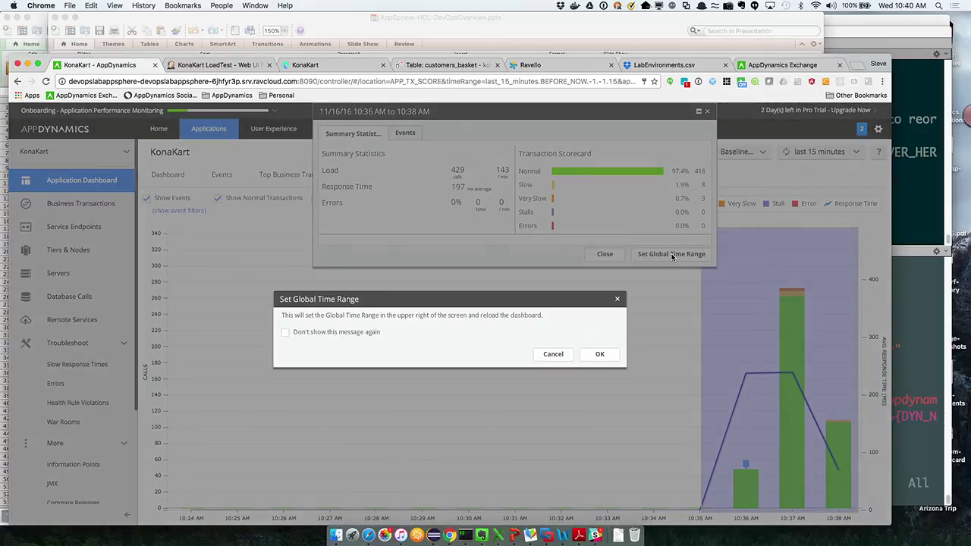
pyautogui.click(600, 355)
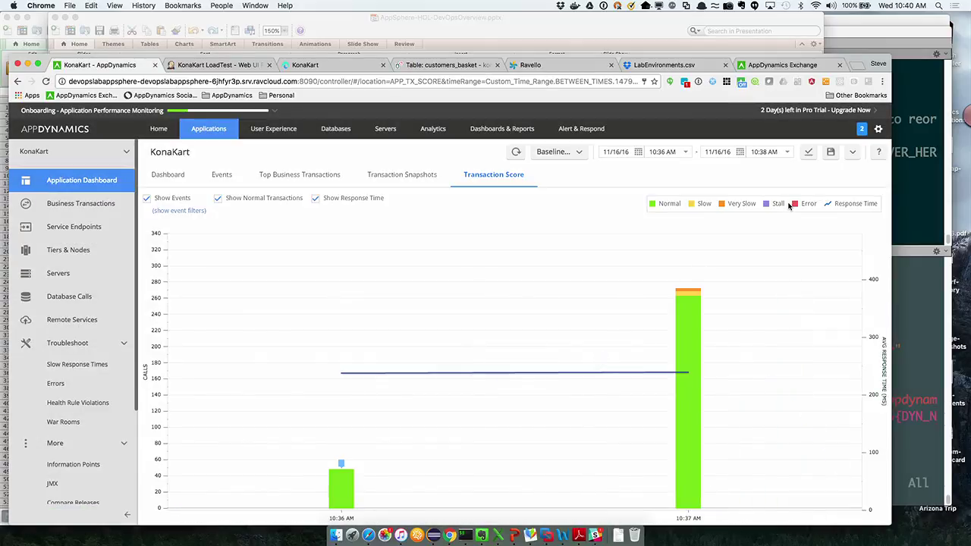
# Save the current time range as a custom range with "appsphere-load-test-2" as both name and description.
pyautogui.click(836, 152)
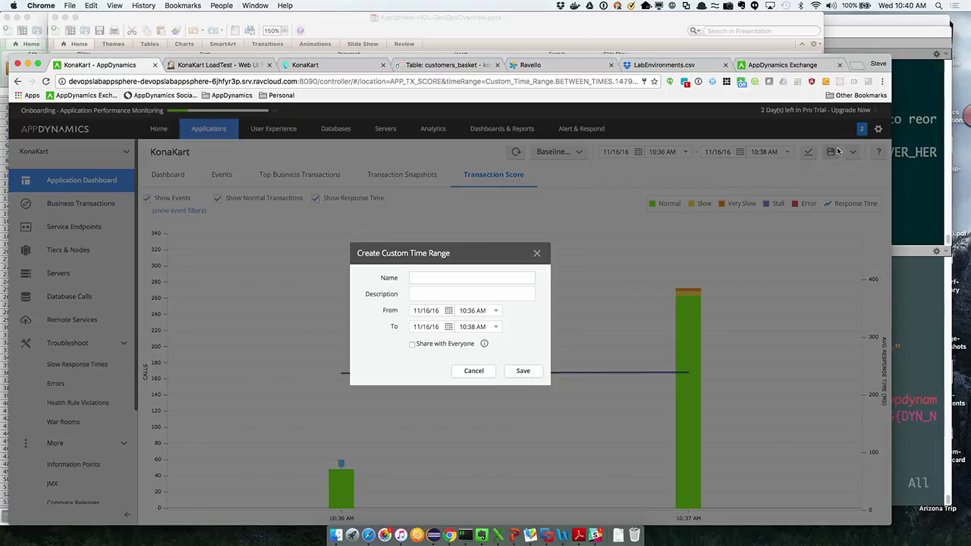
pyautogui.click(481, 275)
pyautogui.write('appsphere-load-test-2')
pyautogui.tripleClick(438, 279)
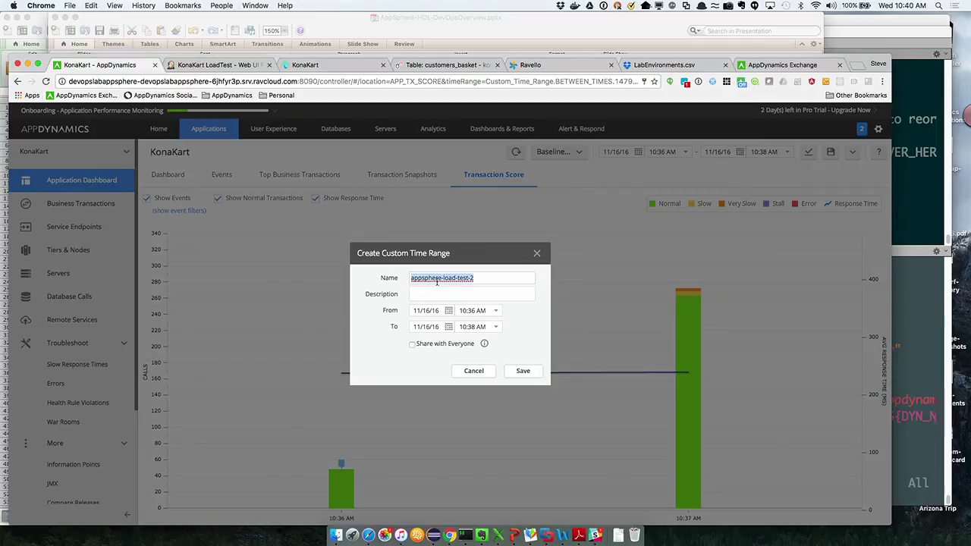
pyautogui.press('super+c')
pyautogui.click(434, 294)
pyautogui.press('super+v')
pyautogui.click(517, 371)
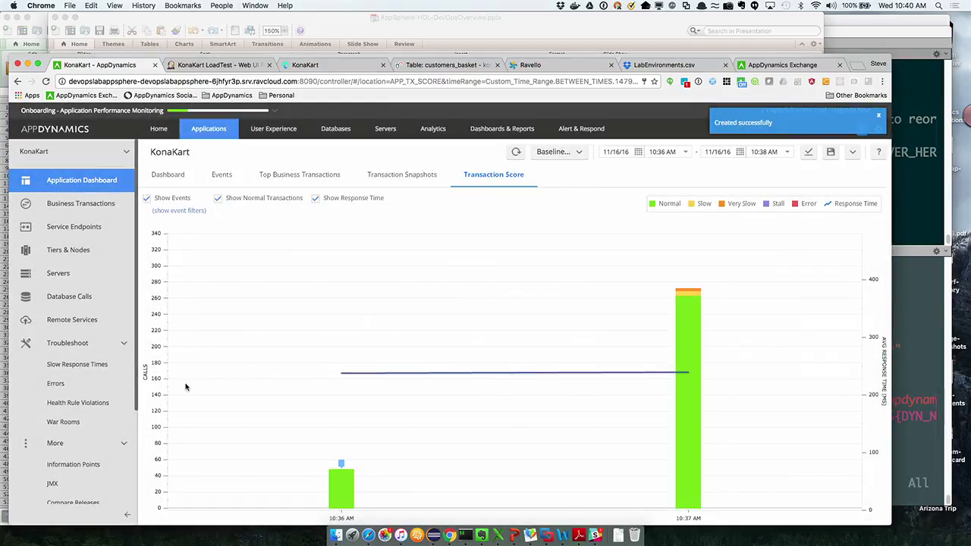
# Open the Compare Releases view for KonaKart and look through the saved ranges available for Time Range 1.
pyautogui.scroll(-2, 83, 444)
pyautogui.click(85, 452)
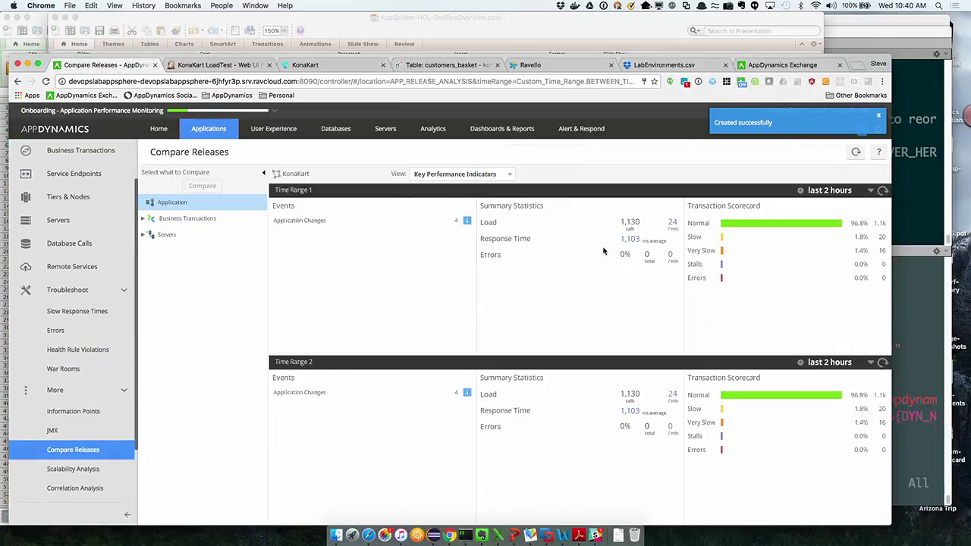
pyautogui.click(839, 191)
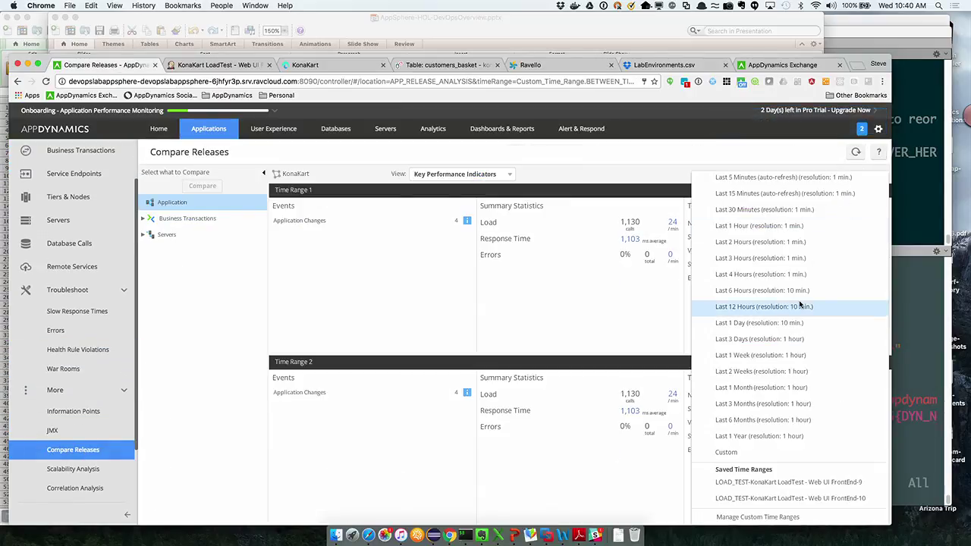
pyautogui.click(480, 326)
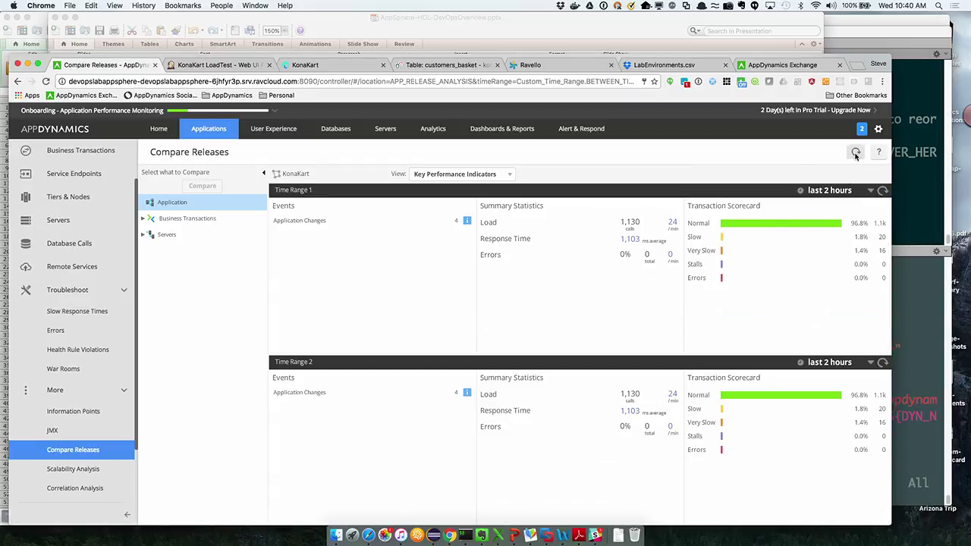
# Open the custom time range manager, share the Jenkins-LoadTest-1-appsphere range with everyone and save it.
pyautogui.click(868, 192)
pyautogui.scroll(-1, 797, 341)
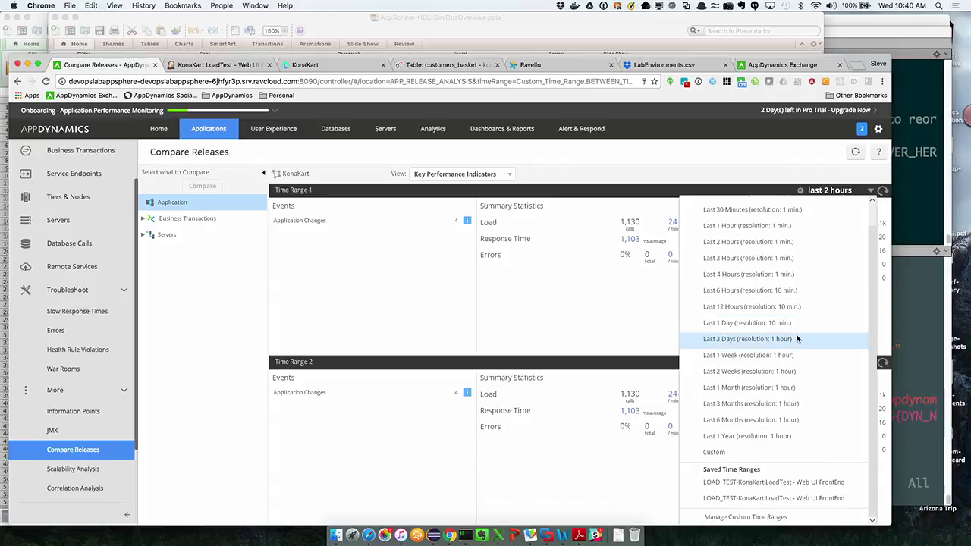
pyautogui.click(746, 517)
pyautogui.click(323, 307)
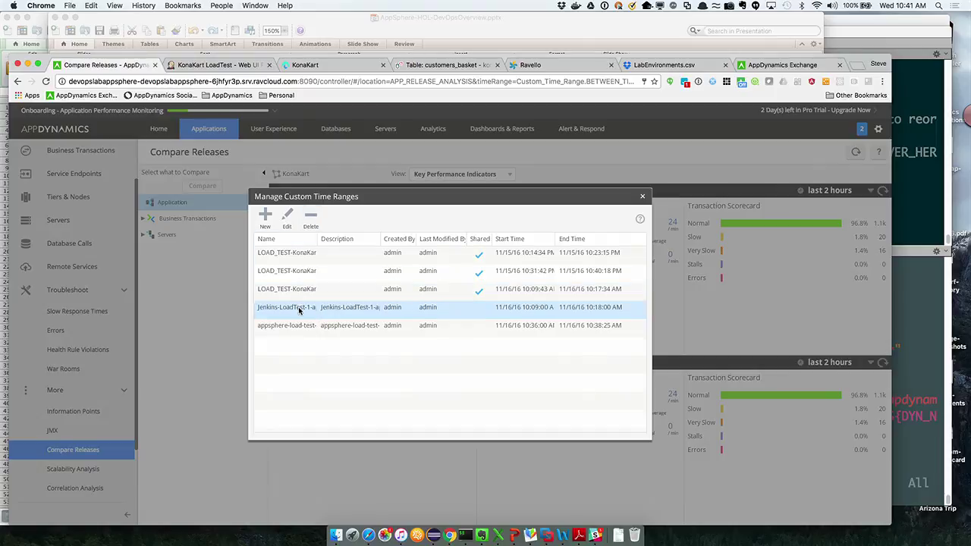
pyautogui.doubleClick(299, 310)
pyautogui.click(403, 344)
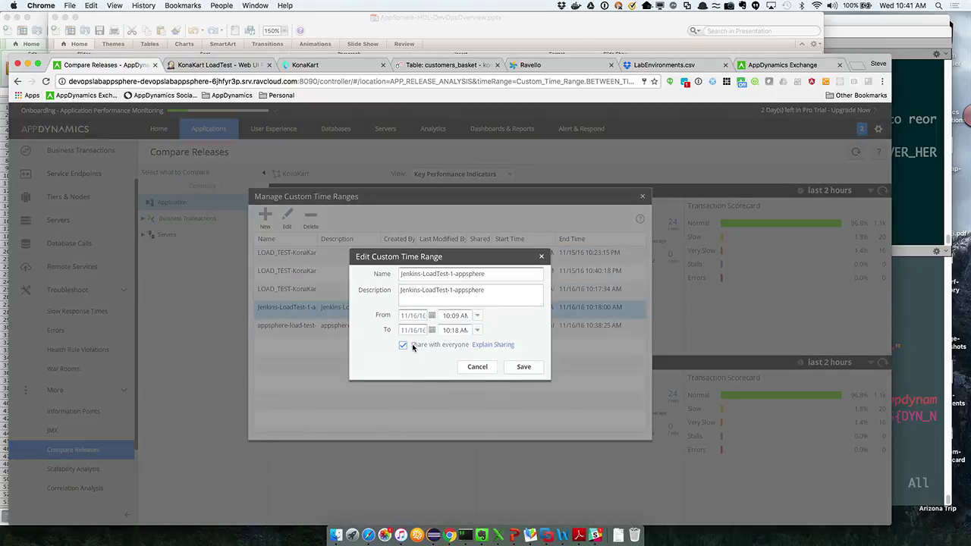
pyautogui.click(523, 368)
# Share the appsphere-load-test-2 range with everyone, save it and close the custom time range manager.
pyautogui.click(402, 314)
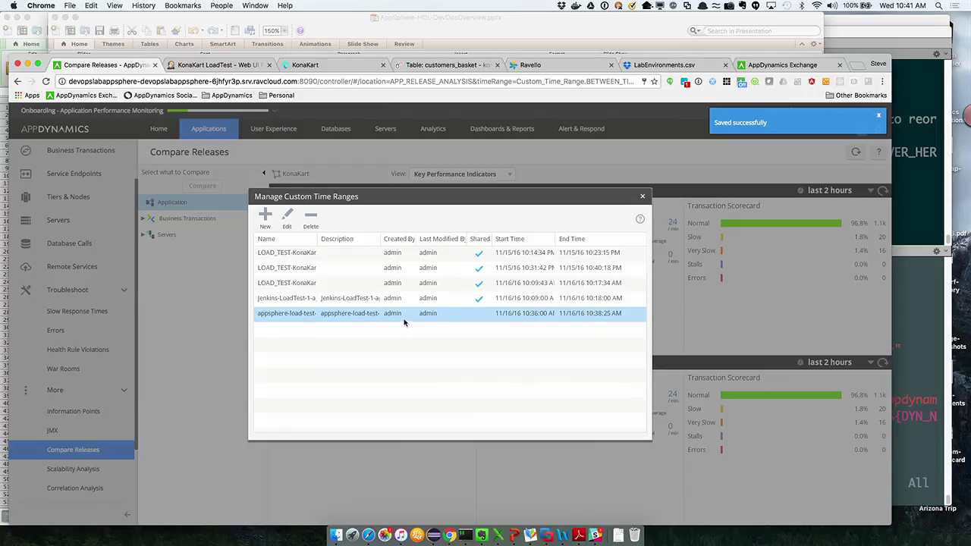
pyautogui.doubleClick(324, 313)
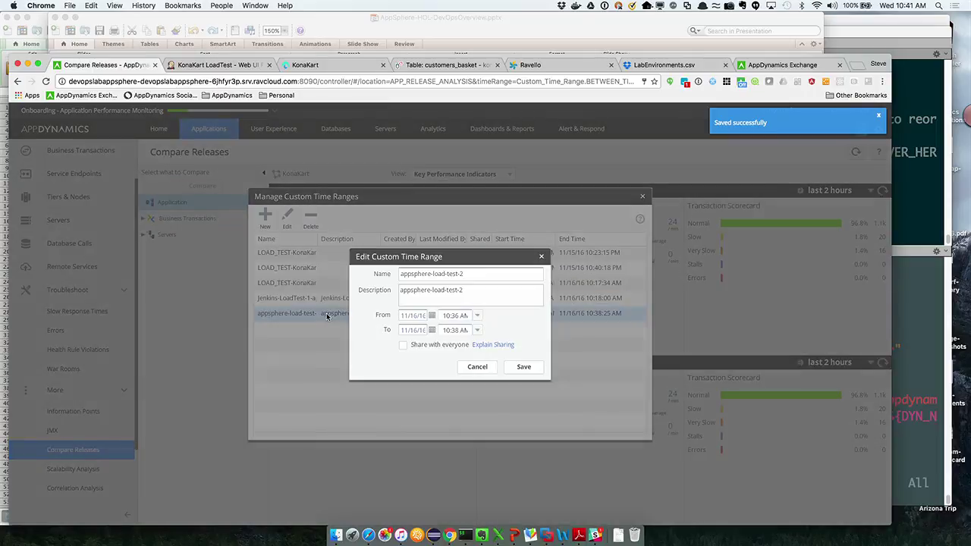
pyautogui.click(403, 345)
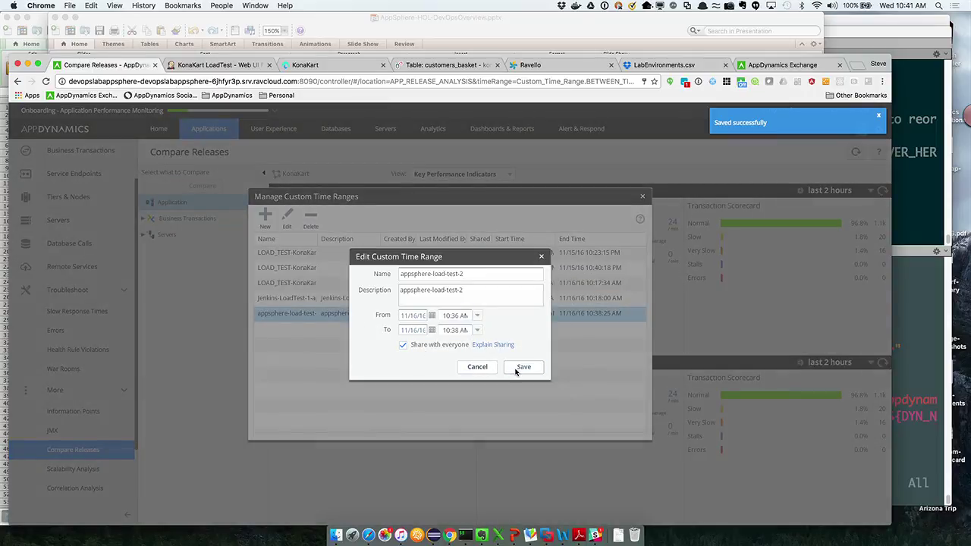
pyautogui.click(517, 371)
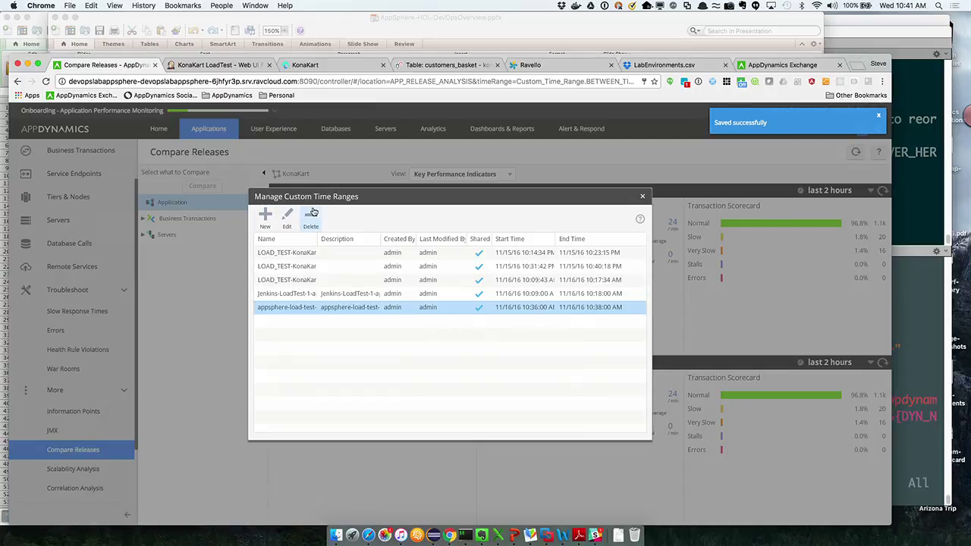
pyautogui.click(643, 197)
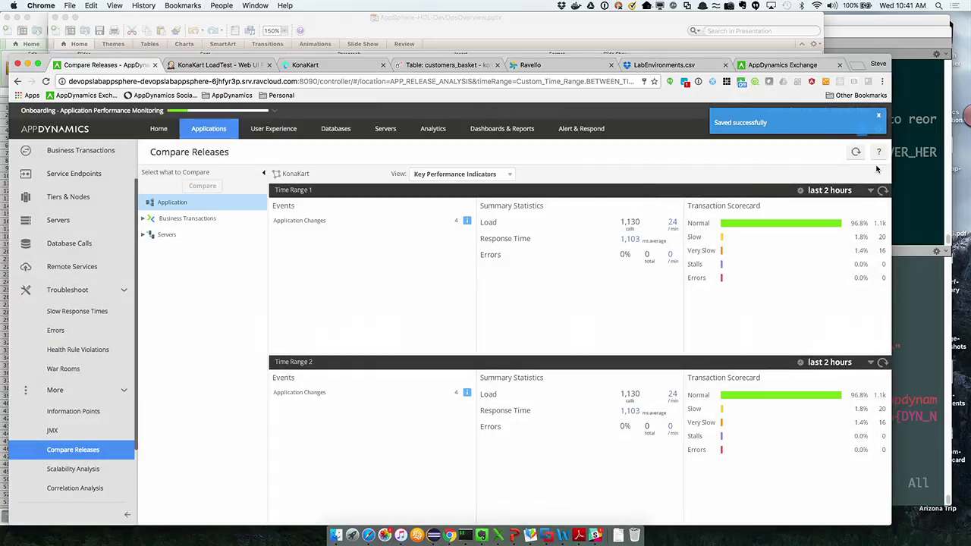
# Set Time Range 1 to the saved range Jenkins-LoadTest-1-appsphere and Time Range 2 to appsphere-load-test-2.
pyautogui.click(871, 191)
pyautogui.scroll(-2, 796, 240)
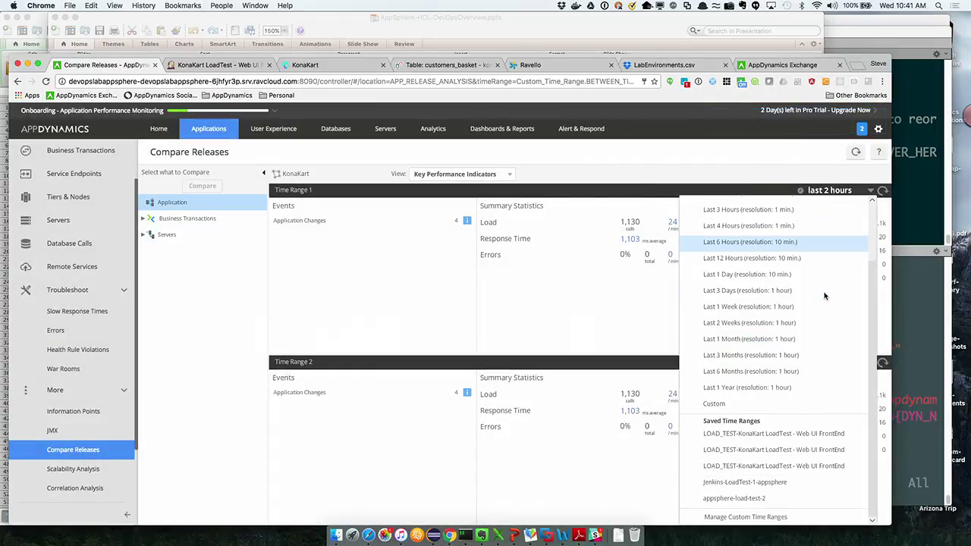
pyautogui.click(766, 482)
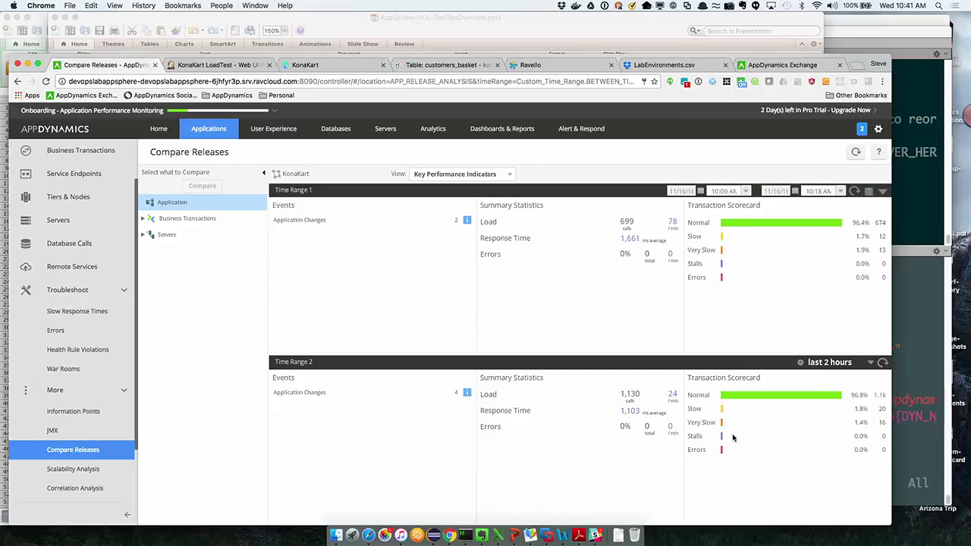
pyautogui.click(840, 363)
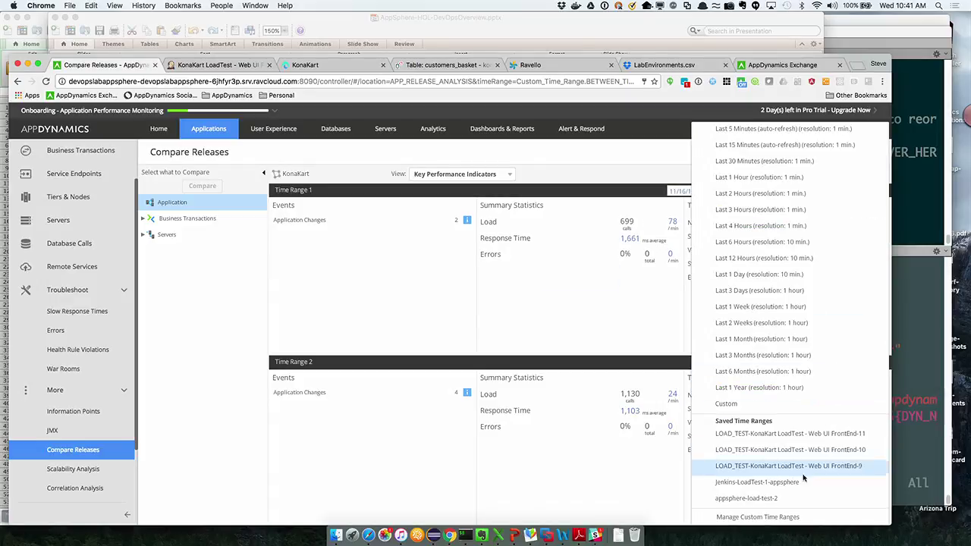
pyautogui.click(795, 501)
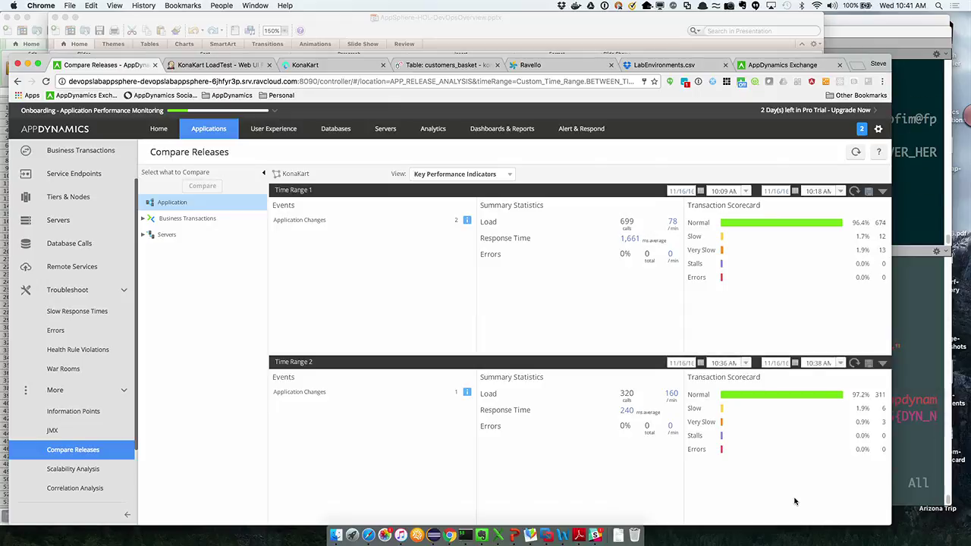
# Compare the NeoLoad.New+Buyer.Actions.homepage business transaction across both time ranges, collapsing the navigation and widening the transaction list.
pyautogui.click(127, 515)
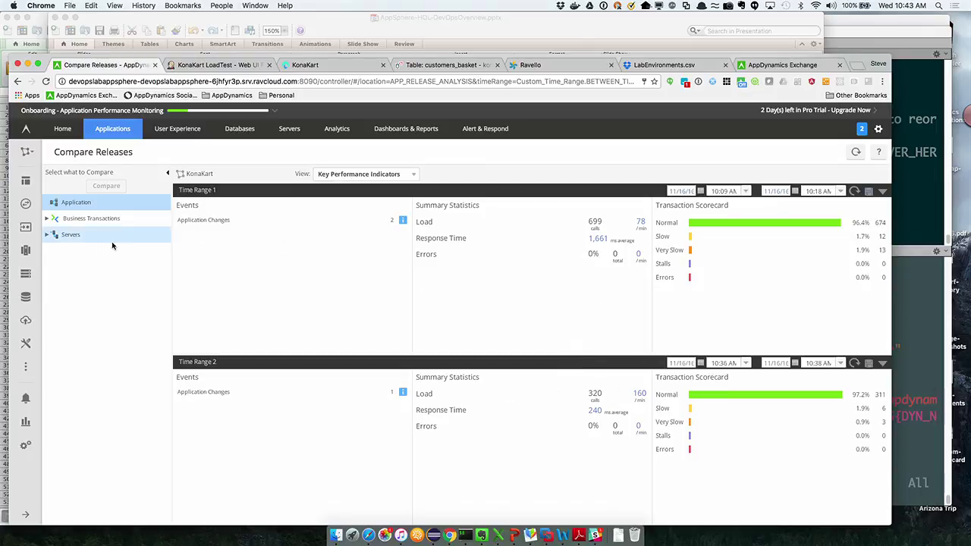
pyautogui.click(46, 218)
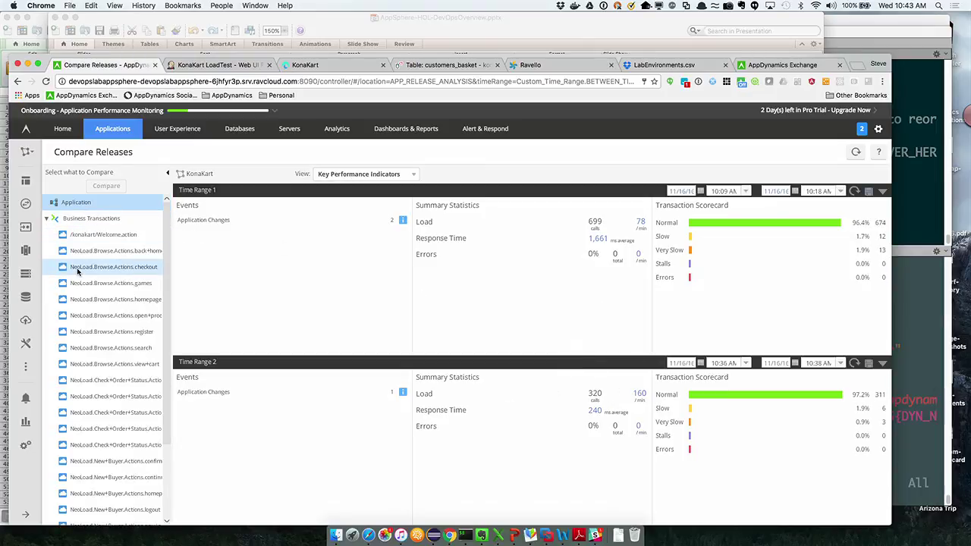
pyautogui.scroll(-3, 78, 271)
pyautogui.moveTo(173, 267); pyautogui.dragTo(305, 312)
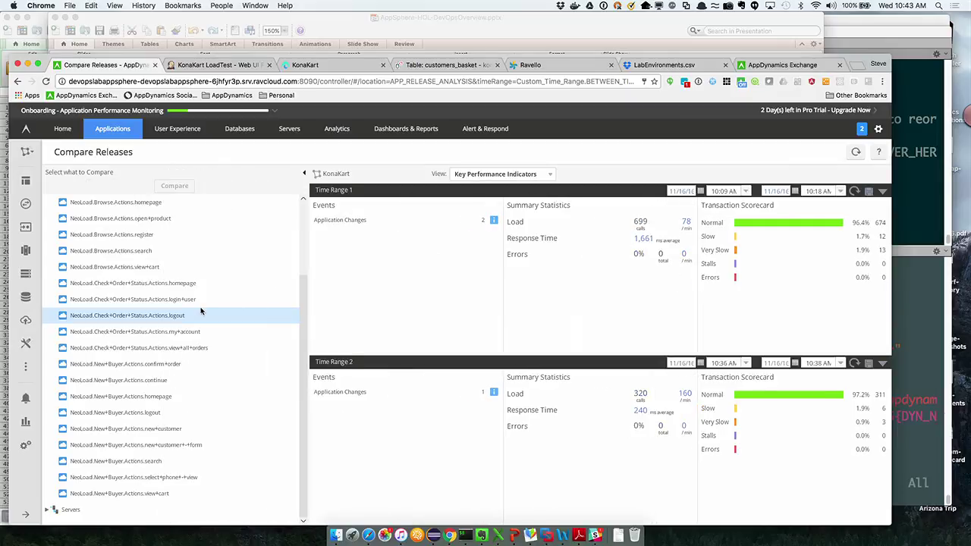
pyautogui.click(154, 396)
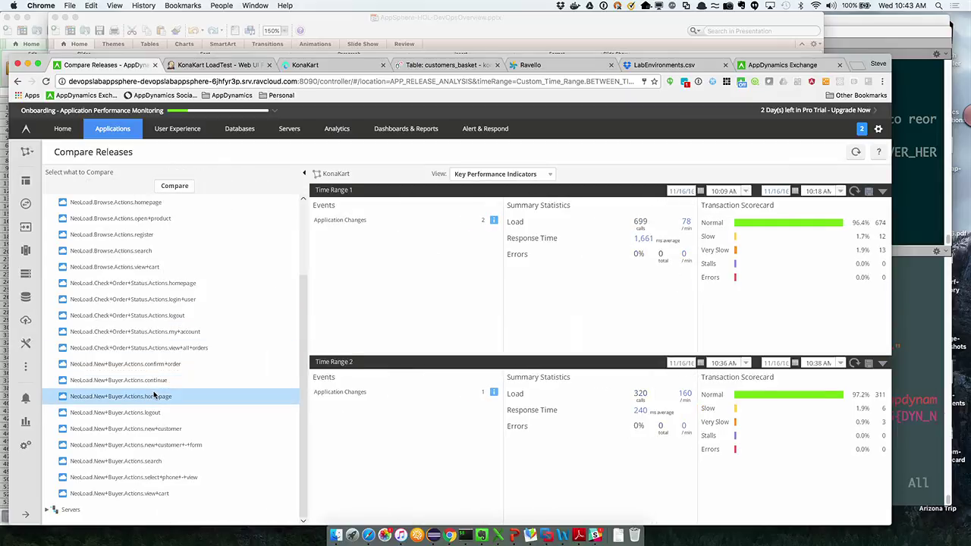
pyautogui.click(171, 187)
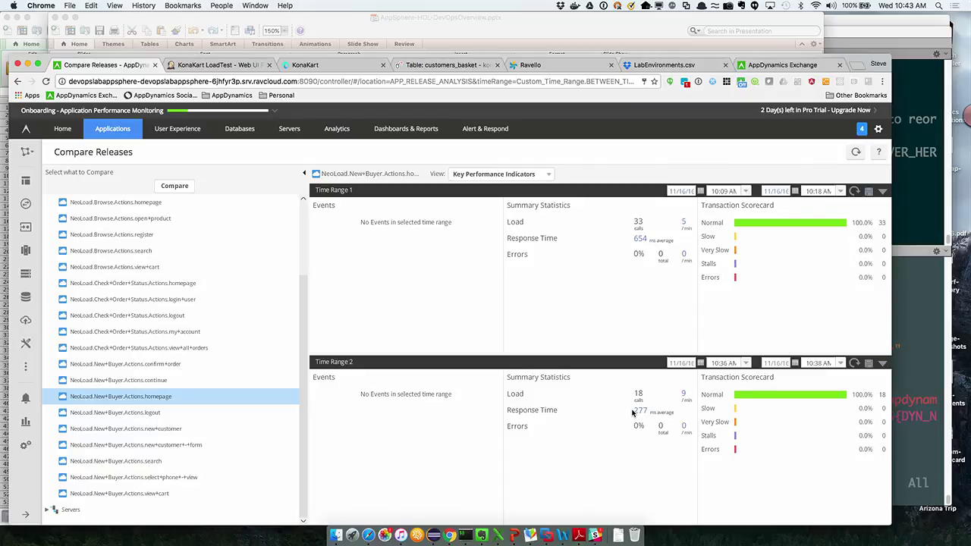
# Try to show the homepage transaction comparison in the Flow Map view and narrow the transaction list.
pyautogui.click(547, 175)
pyautogui.click(511, 216)
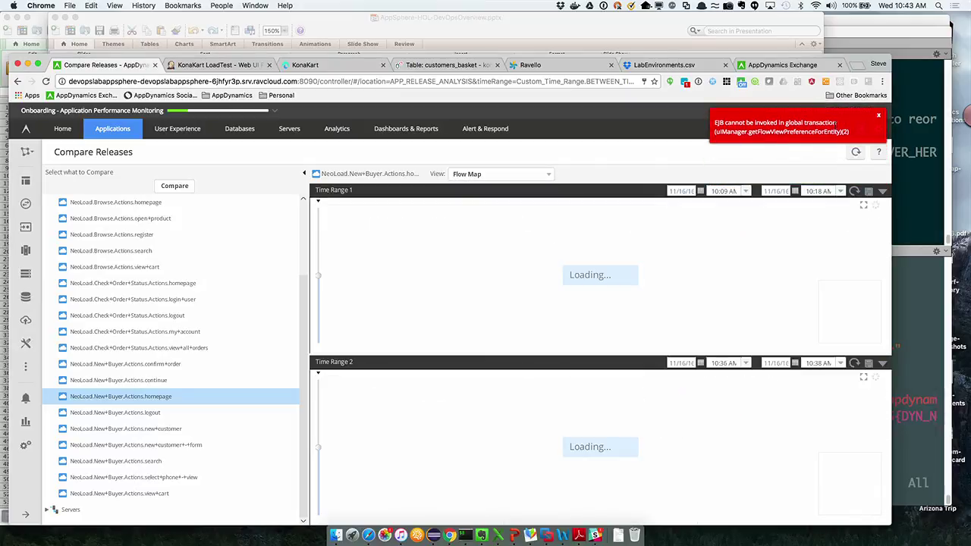
pyautogui.click(877, 117)
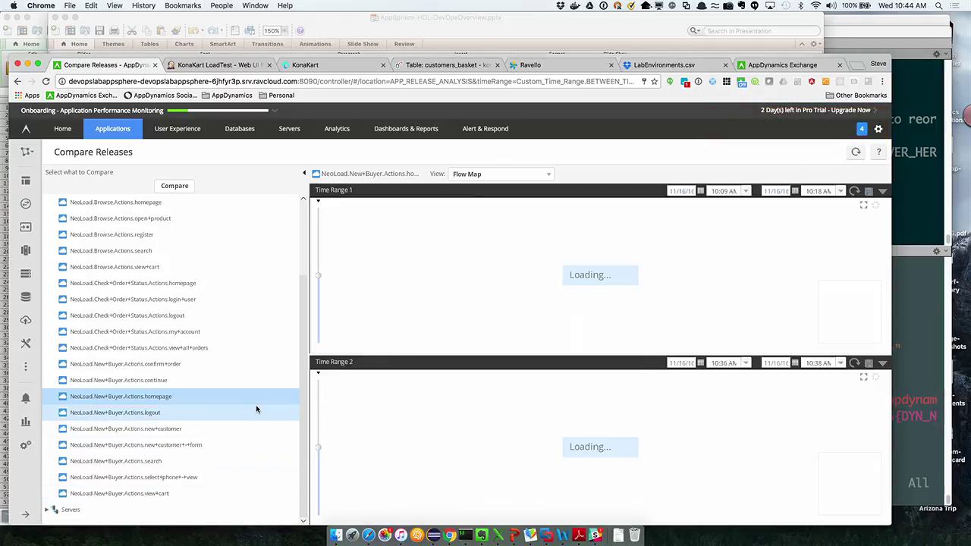
pyautogui.moveTo(308, 389); pyautogui.dragTo(204, 374)
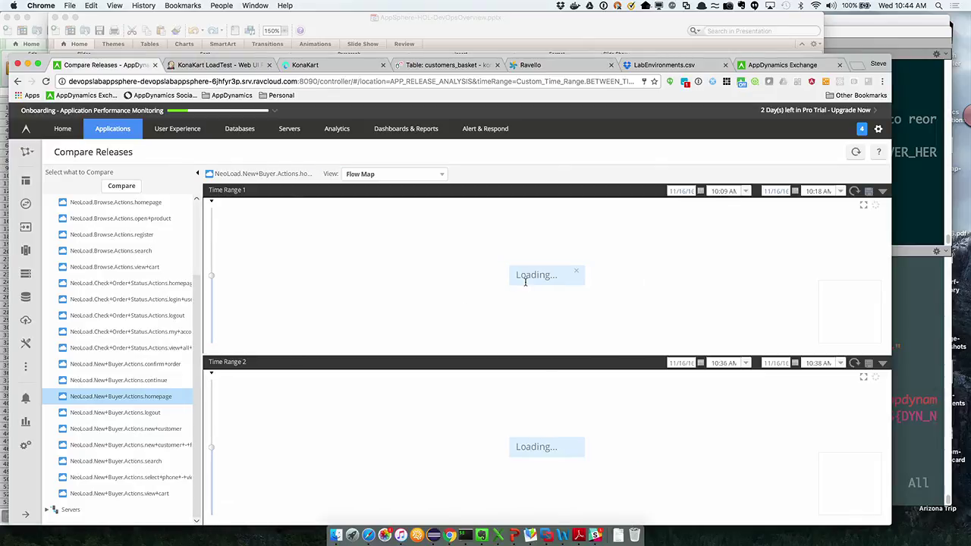
# Switch the homepage transaction comparison to the Load, Response Time, Errors view and restore the full navigation.
pyautogui.click(374, 174)
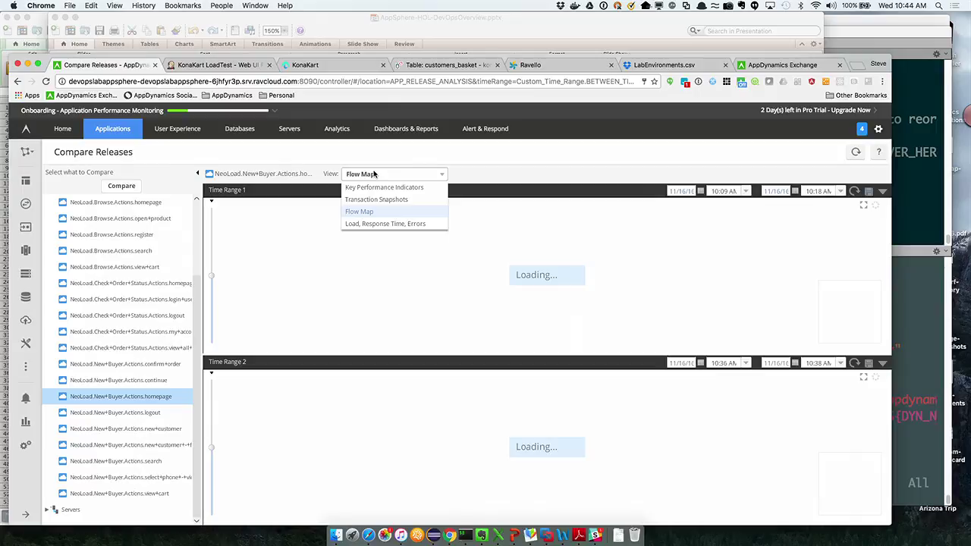
pyautogui.click(369, 223)
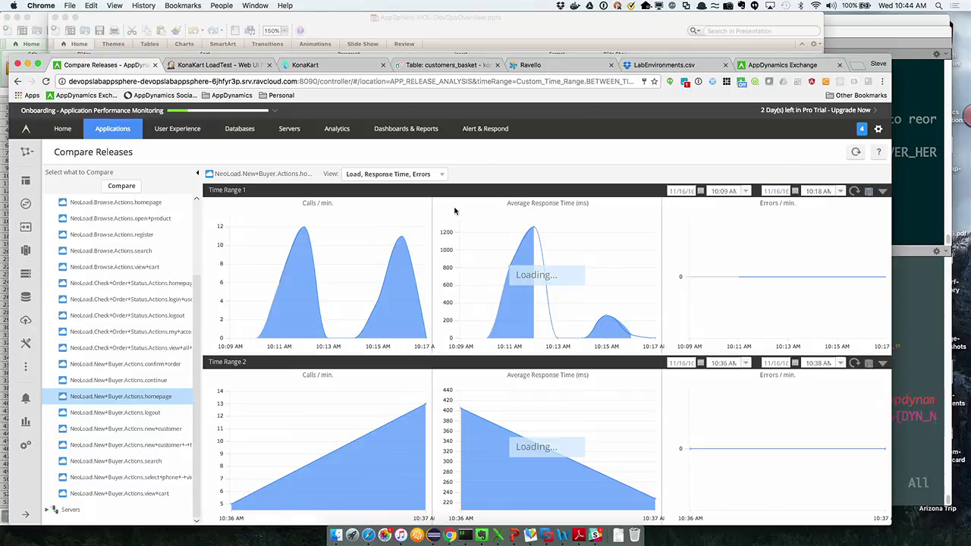
pyautogui.click(24, 515)
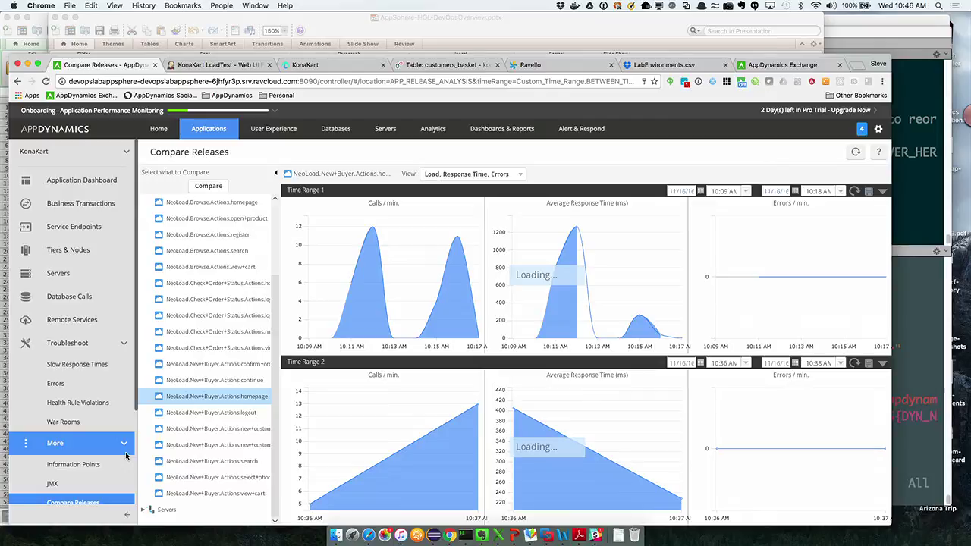
# Open the Labs server's monitoring dashboard and examine its volumes, network and processes.
pyautogui.click(377, 133)
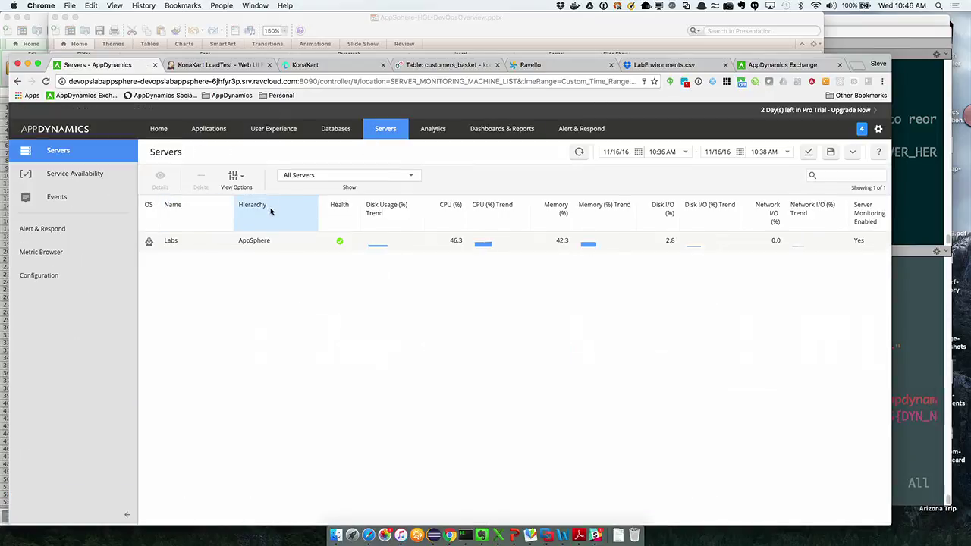
pyautogui.doubleClick(236, 244)
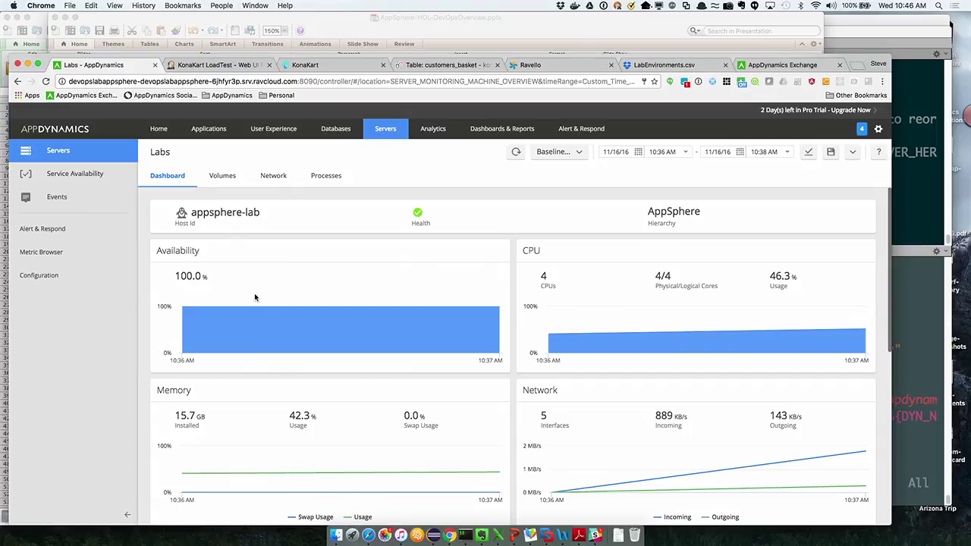
pyautogui.moveTo(267, 312)
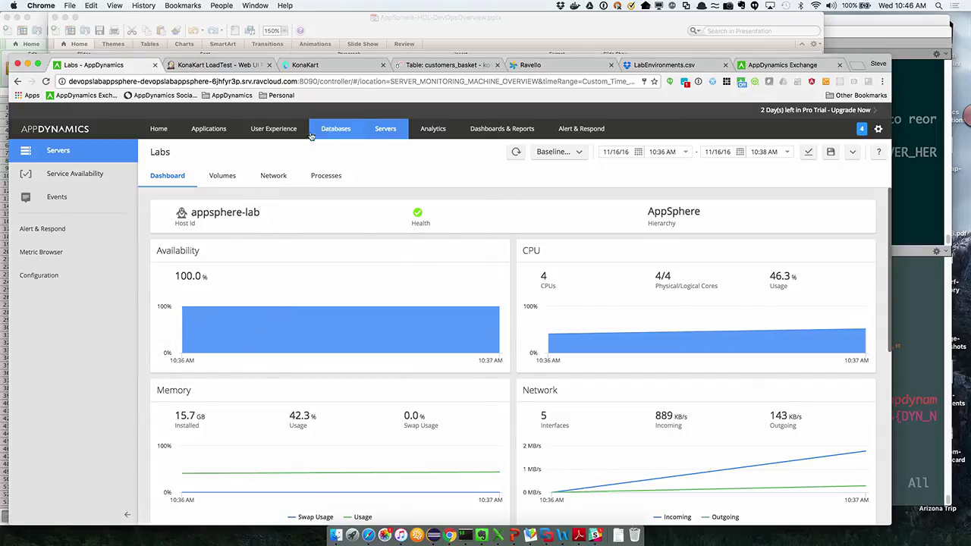
pyautogui.click(235, 179)
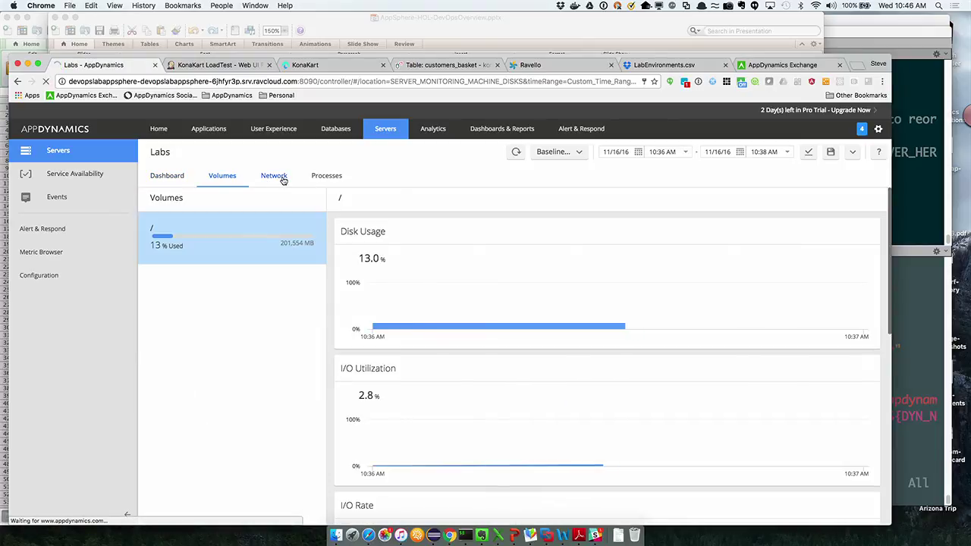
pyautogui.click(275, 177)
pyautogui.click(328, 177)
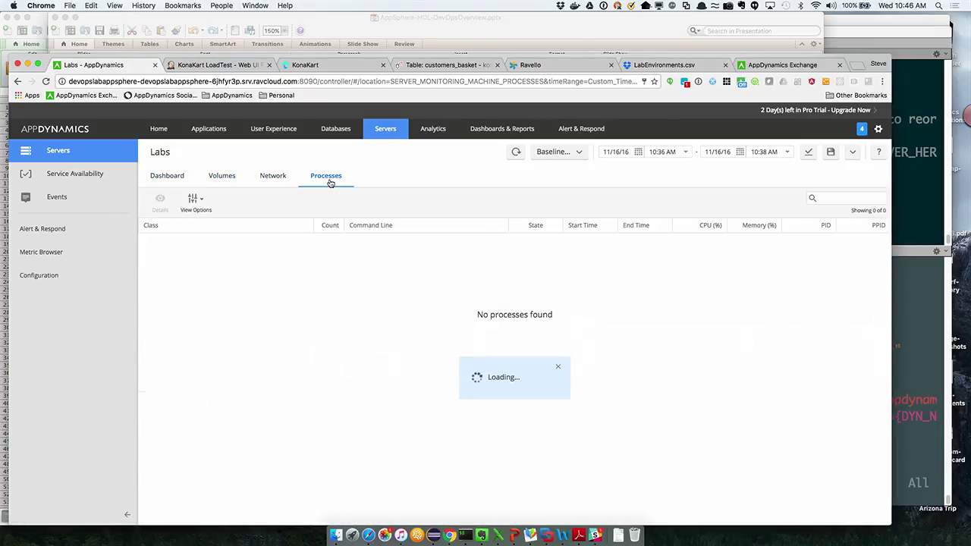
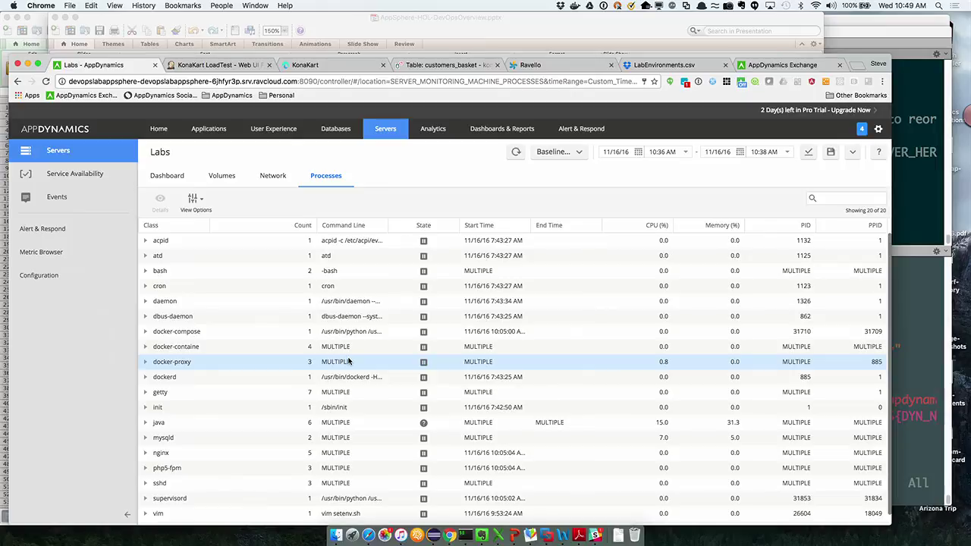
# Return to the KonaKart application and open its list of service endpoints.
pyautogui.click(205, 129)
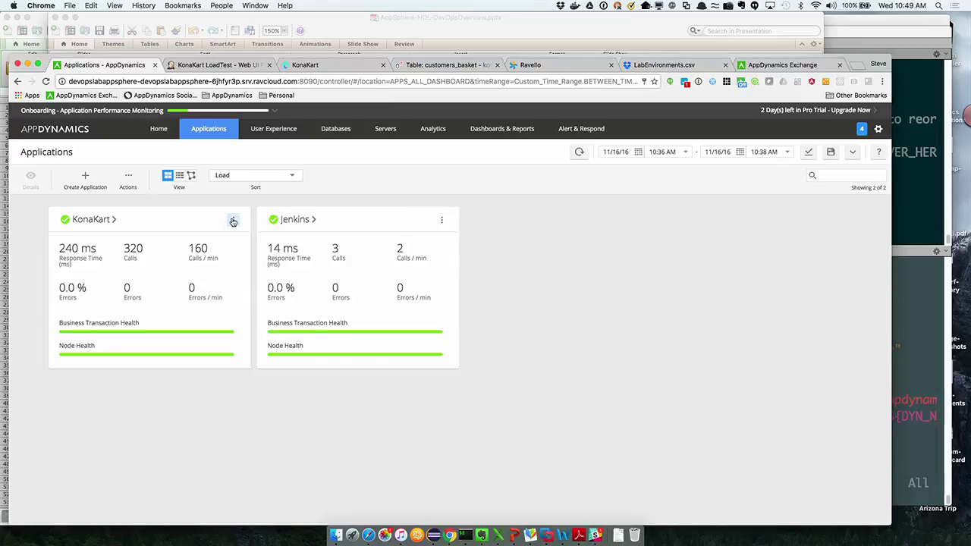
pyautogui.click(100, 221)
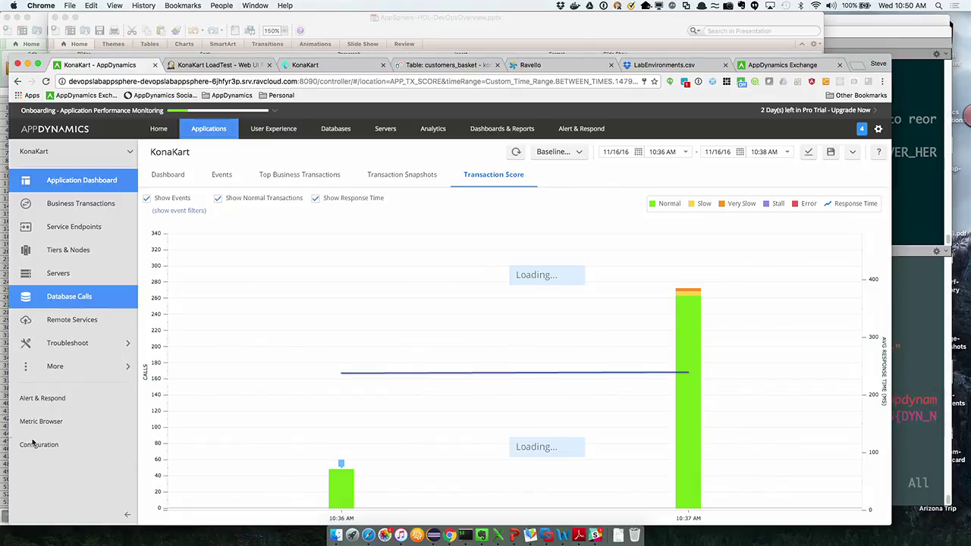
pyautogui.click(72, 228)
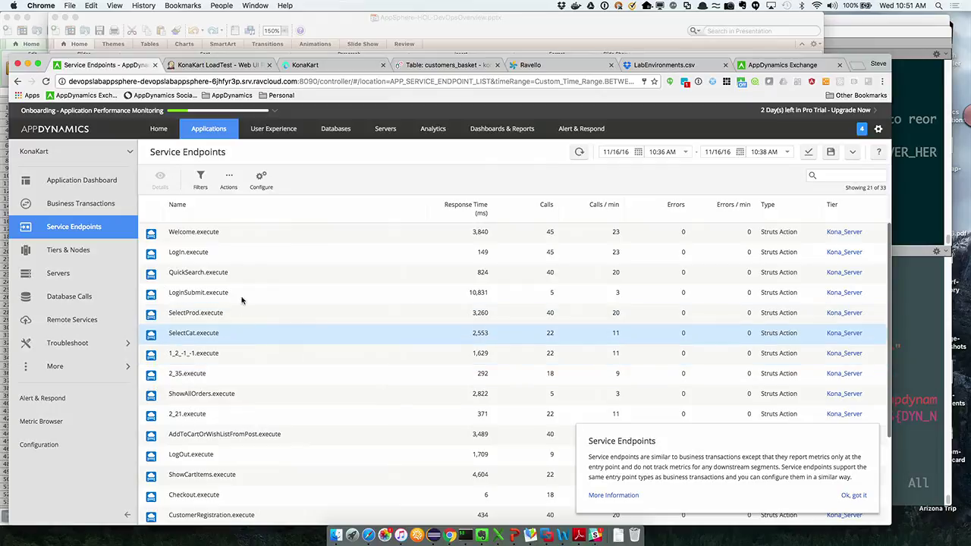
# Sort the service endpoints by name in descending order and look through the list.
pyautogui.click(313, 212)
pyautogui.click(314, 211)
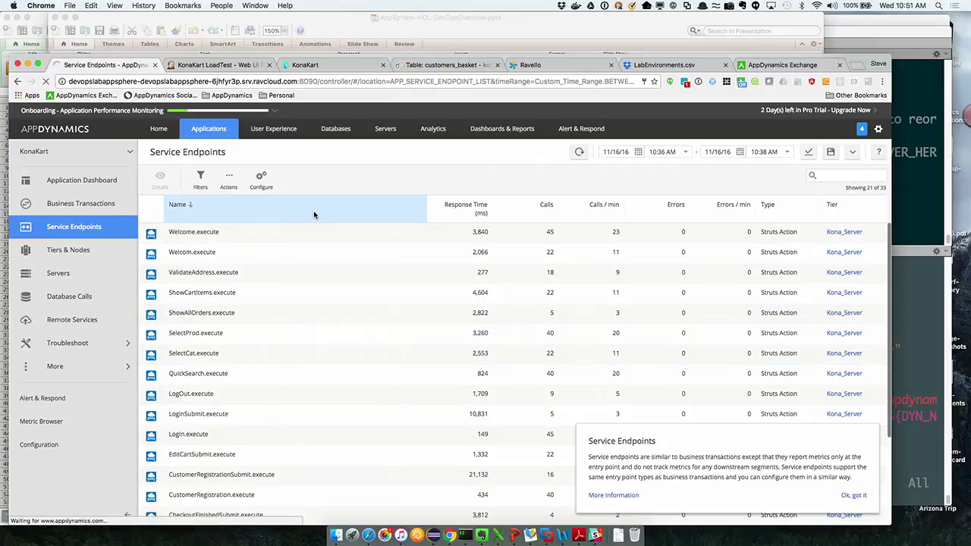
pyautogui.scroll(-5, 318, 335)
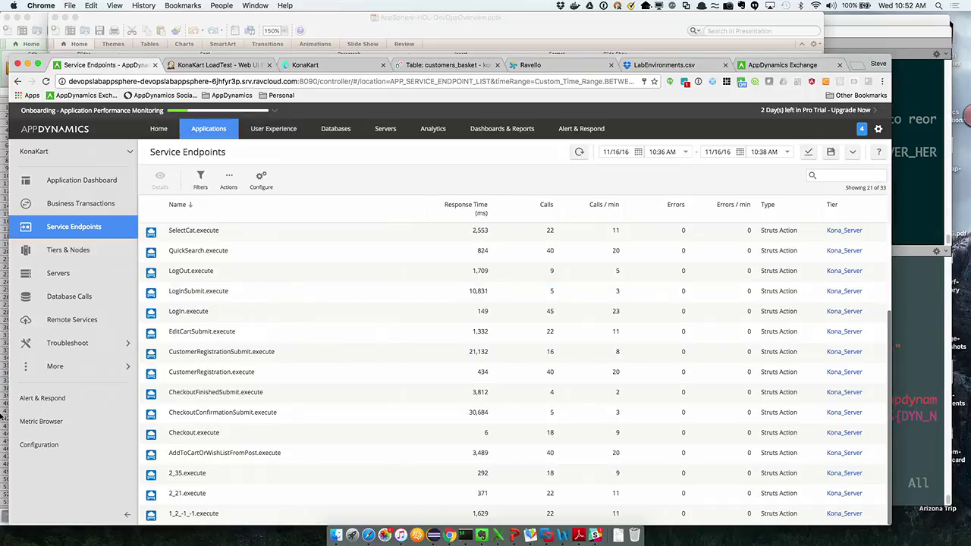
# Look at KonaKart's Transaction Detection configuration and return to the service endpoints to review the list again.
pyautogui.click(40, 451)
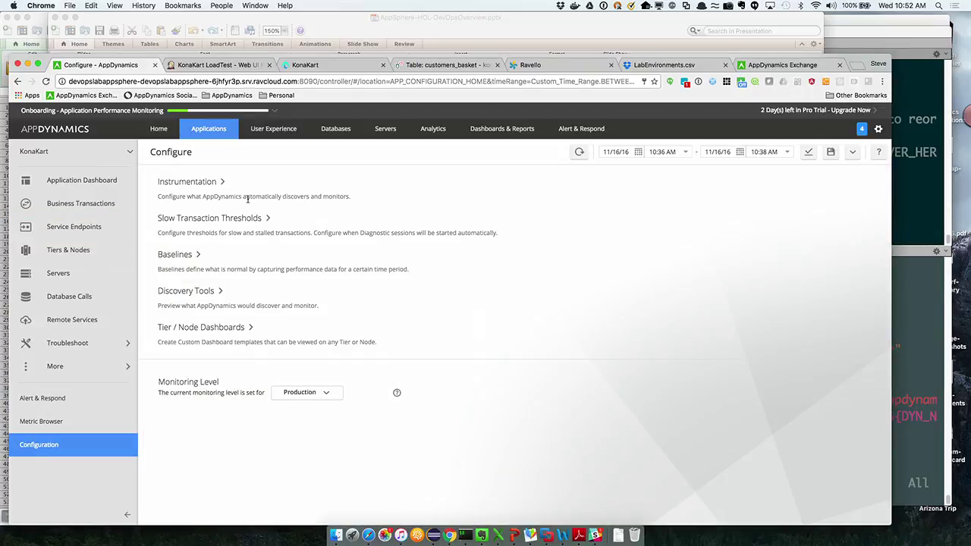
pyautogui.click(214, 183)
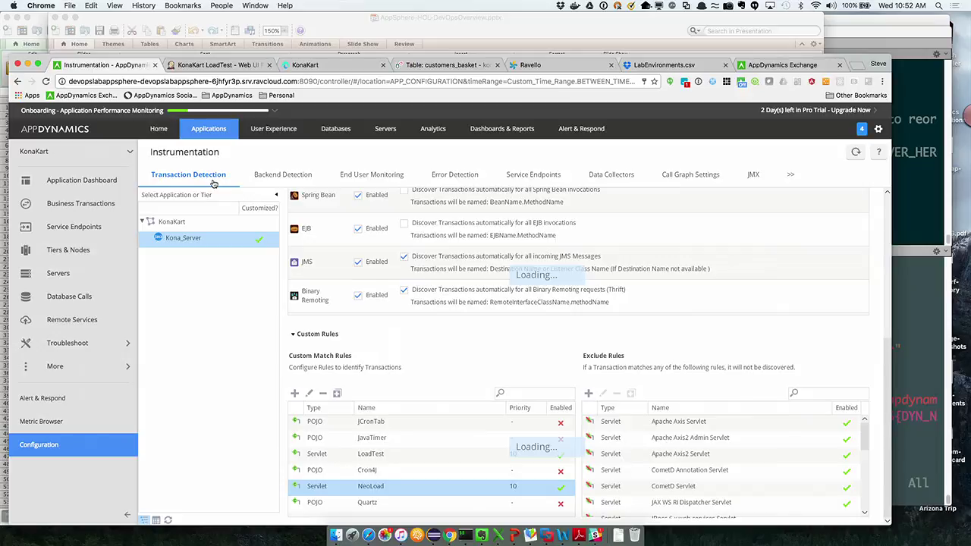
pyautogui.click(99, 233)
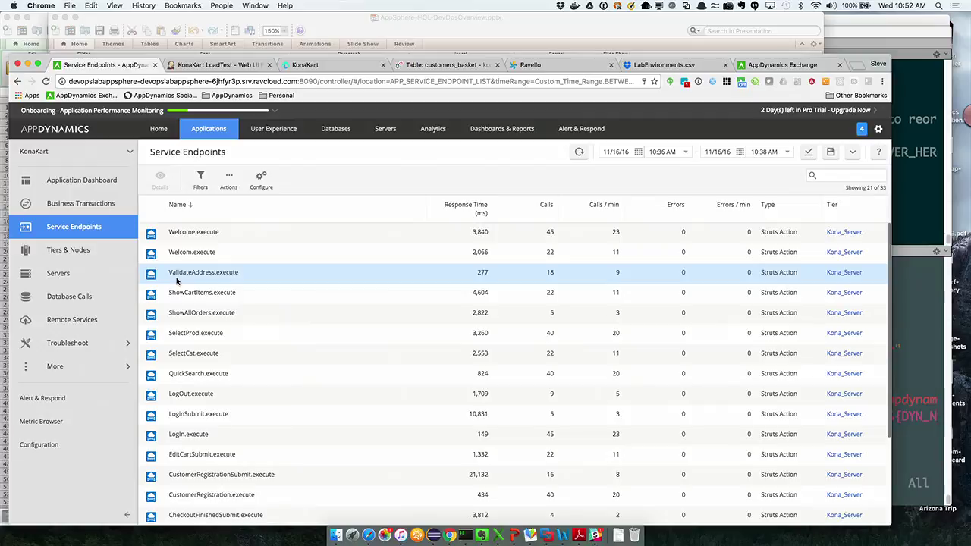
pyautogui.scroll(-3, 177, 280)
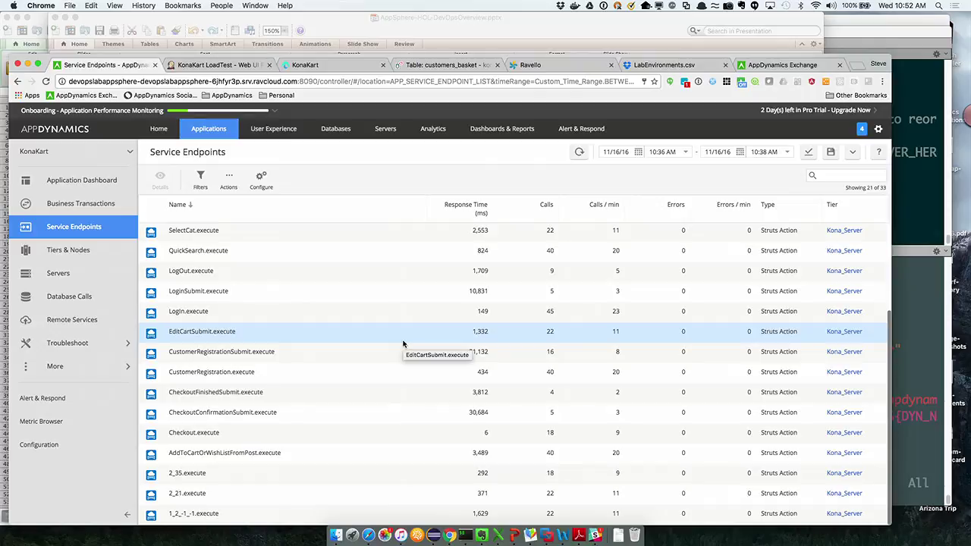
# Disable automatic discovery of Struts Action service endpoints in KonaKart's instrumentation settings, and switch Web Service discovery off and back on.
pyautogui.click(38, 445)
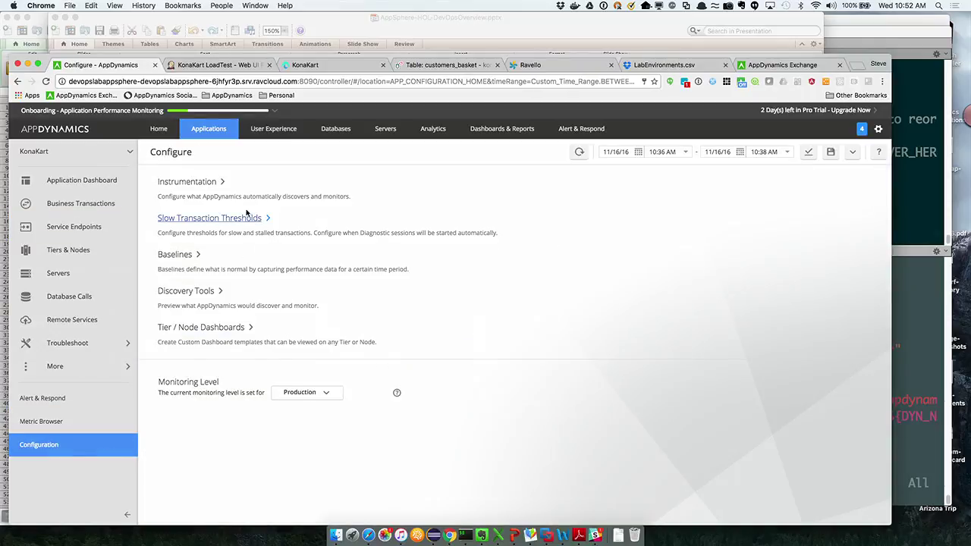
pyautogui.click(189, 182)
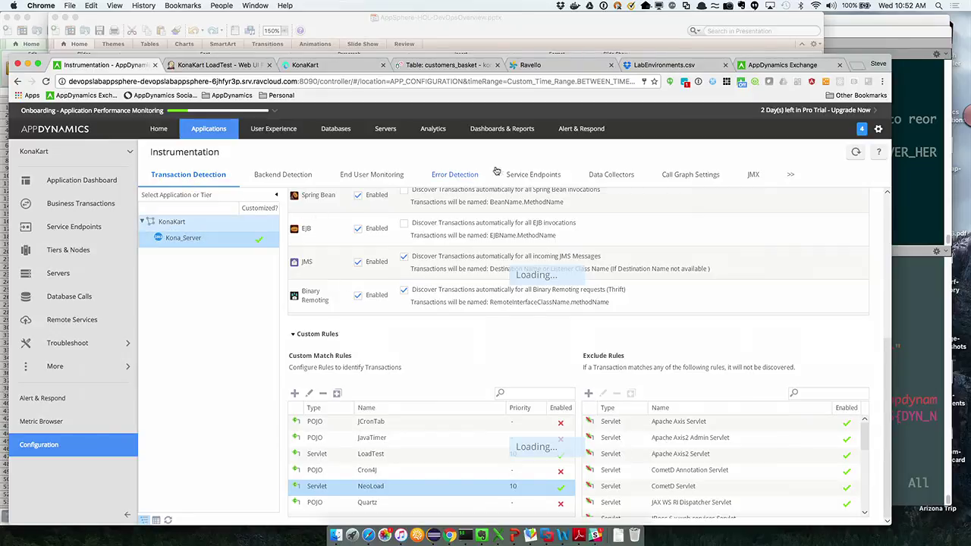
pyautogui.click(527, 181)
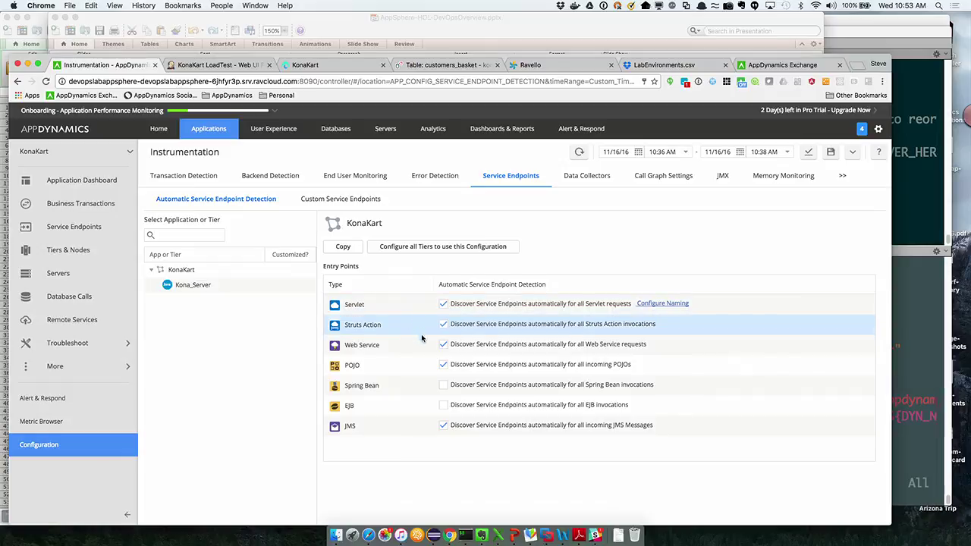
pyautogui.click(445, 324)
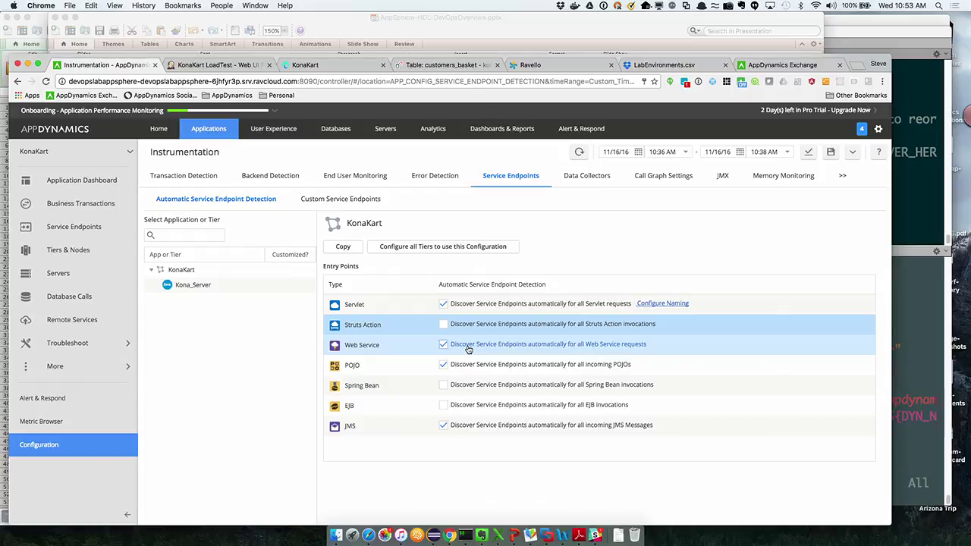
pyautogui.click(503, 349)
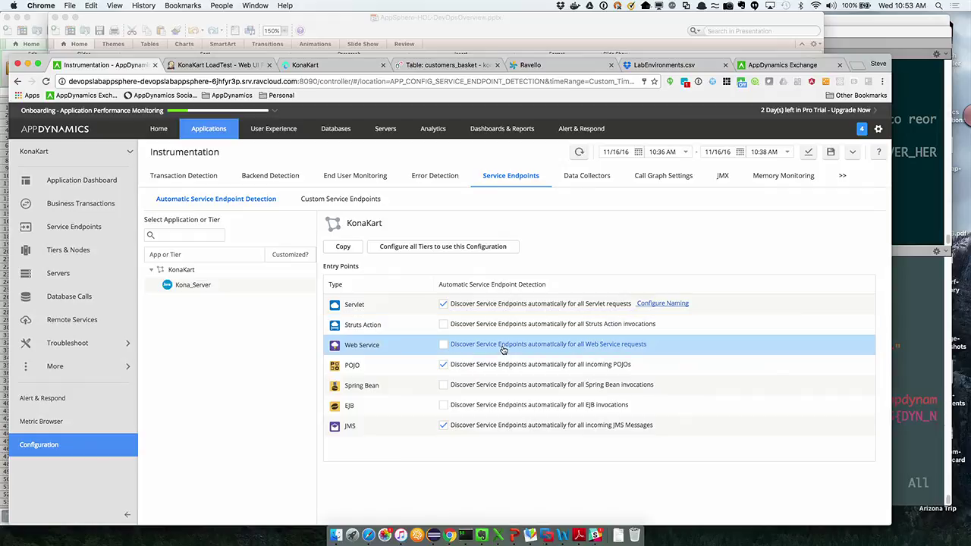
pyautogui.click(502, 349)
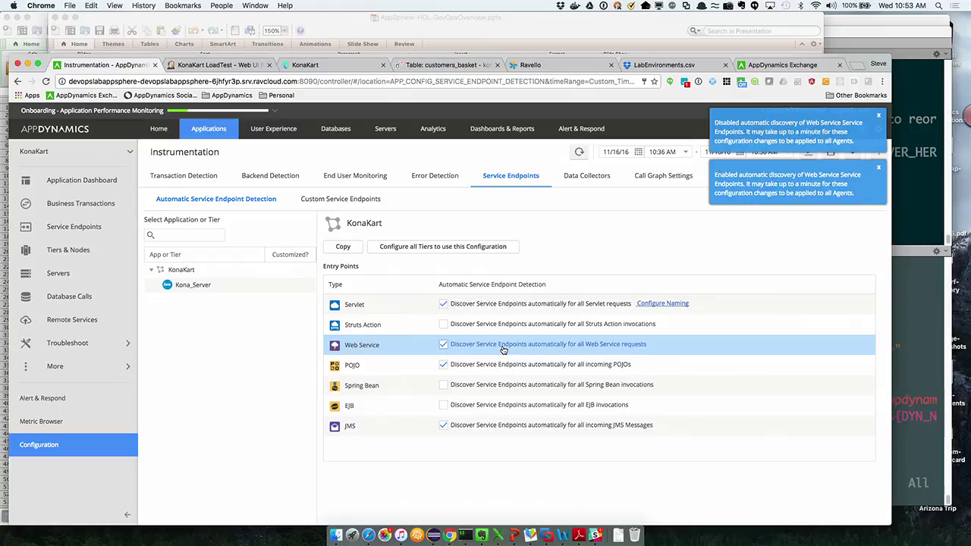
# Enable Business Transaction lock down for the KonaKart application in its Transaction Detection configuration.
pyautogui.click(99, 231)
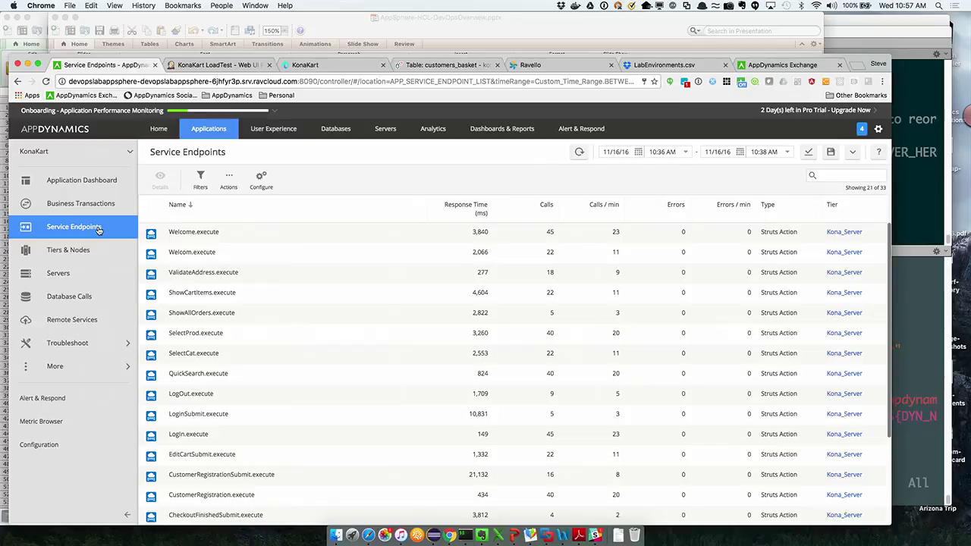
pyautogui.click(50, 446)
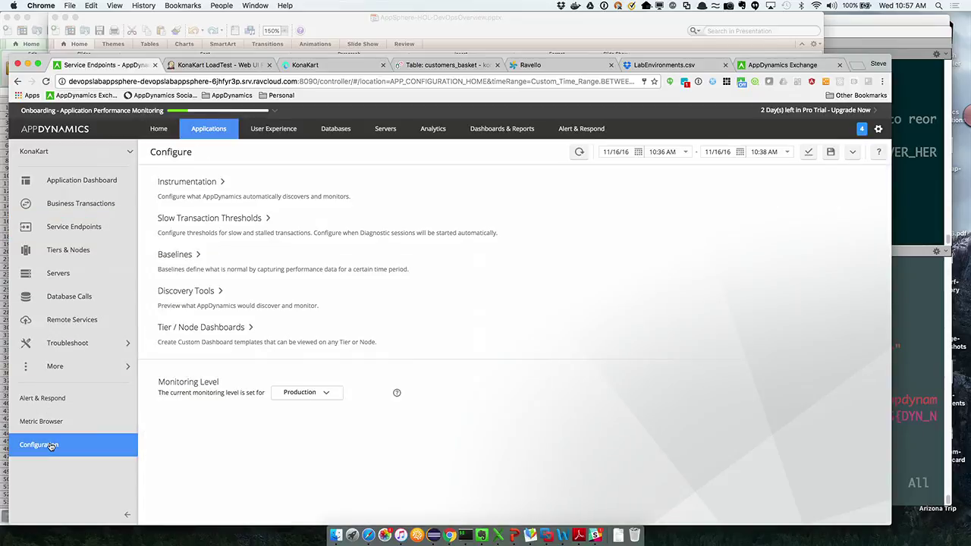
pyautogui.click(197, 184)
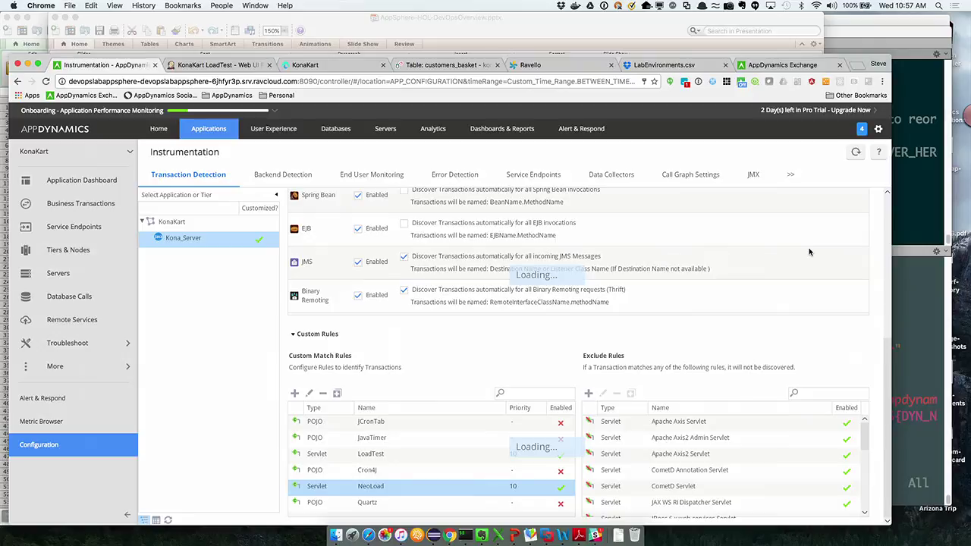
pyautogui.click(792, 178)
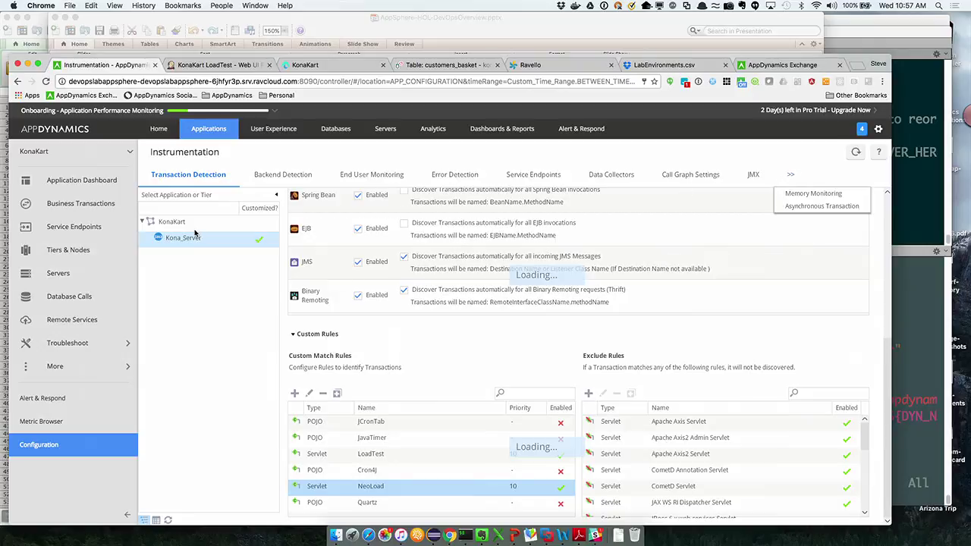
pyautogui.scroll(5, 374, 295)
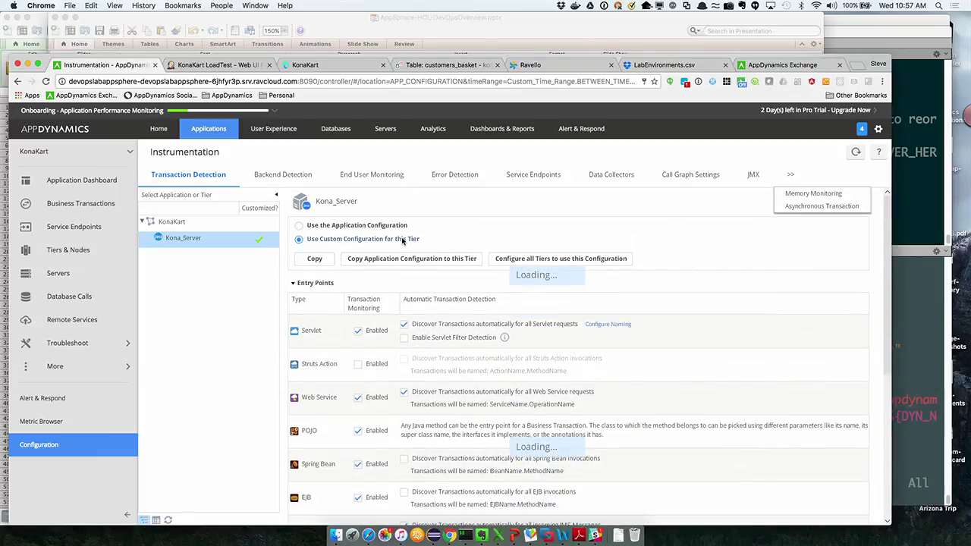
pyautogui.click(406, 208)
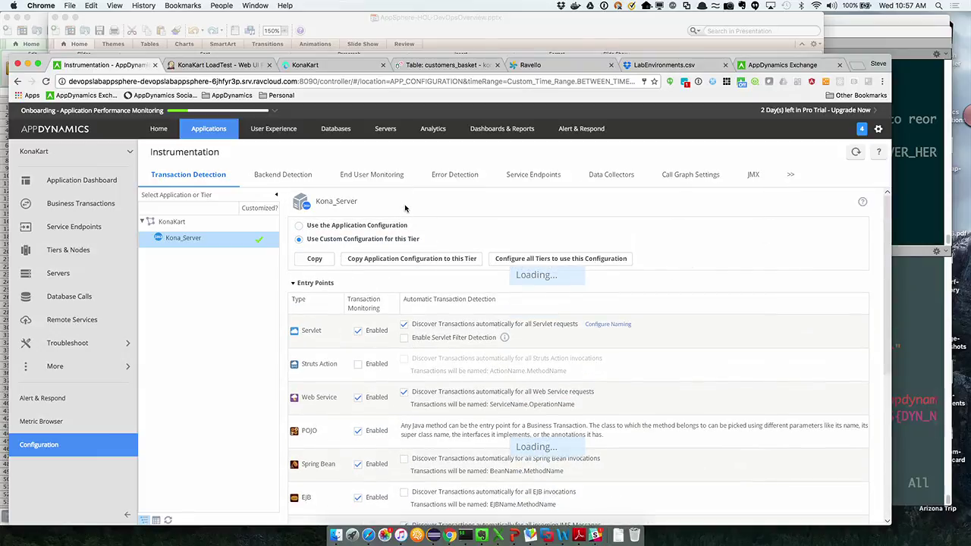
pyautogui.click(171, 222)
pyautogui.click(329, 237)
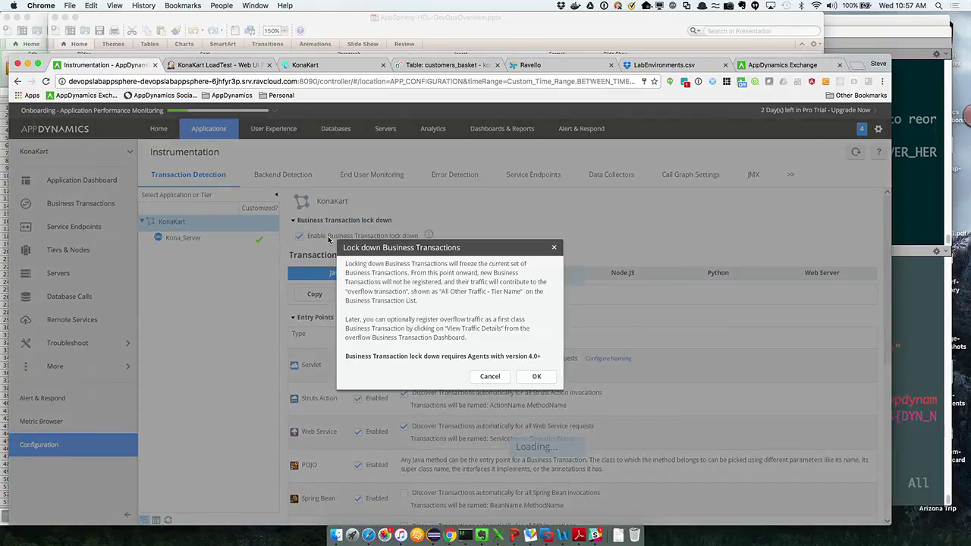